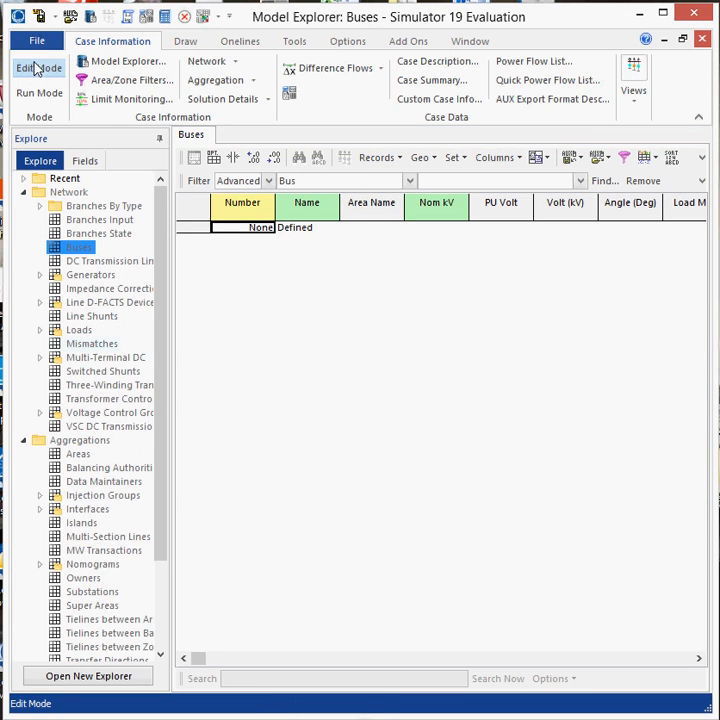
Close the Buses view of the Model Explorer to return to the empty NewOne1.pwd oneline diagram
{"action": "left_click", "coordinate": [40, 42]}
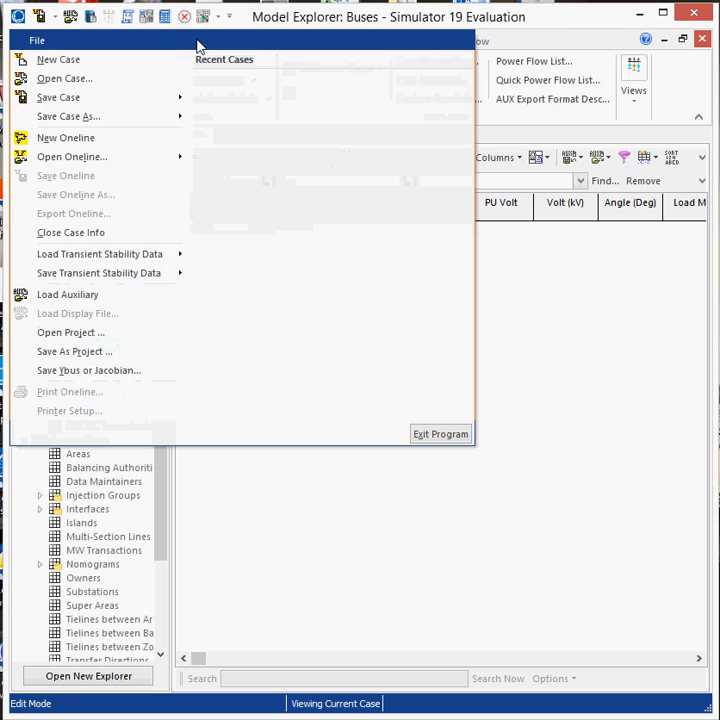
{"action": "left_click", "coordinate": [44, 46]}
{"action": "left_click", "coordinate": [183, 46]}
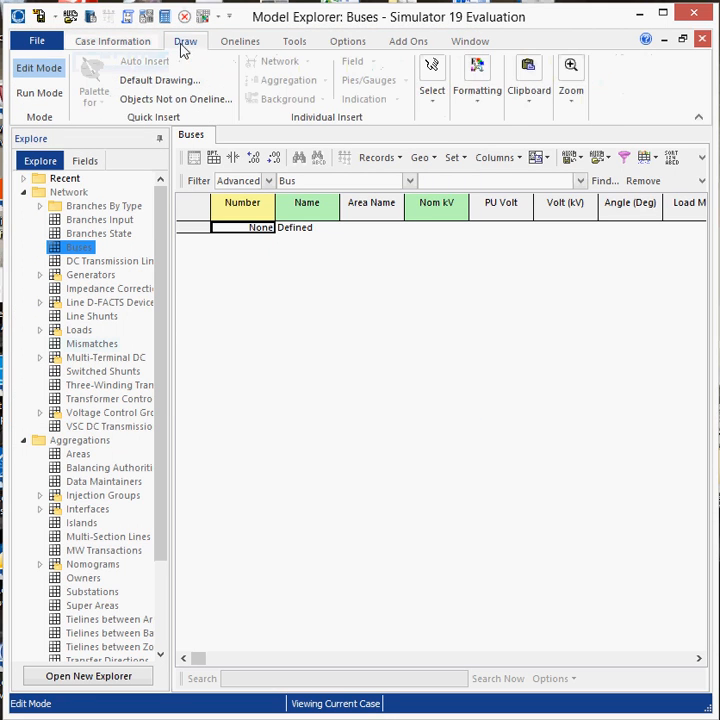
{"action": "left_click", "coordinate": [700, 42]}
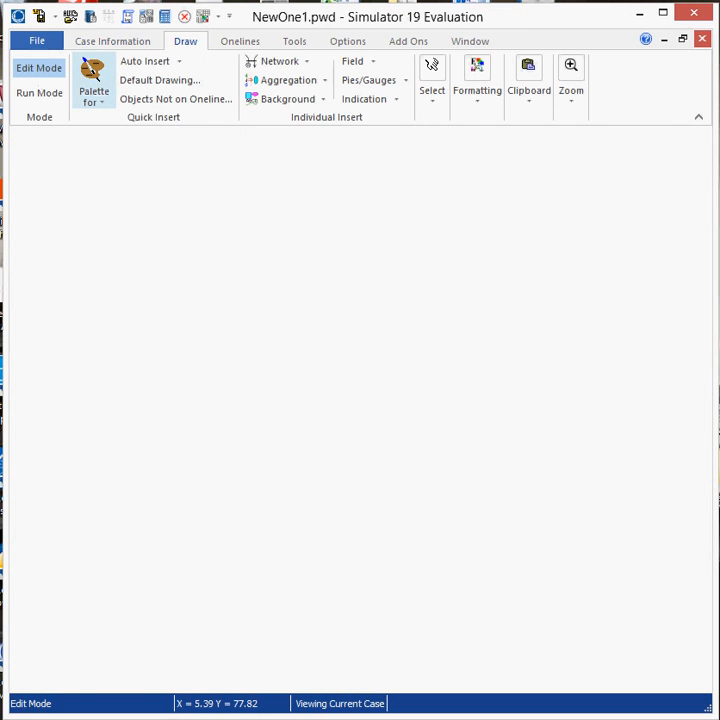
Place a new network bus, number 1, on the oneline at about X 19, Y 87
{"action": "left_click", "coordinate": [267, 66]}
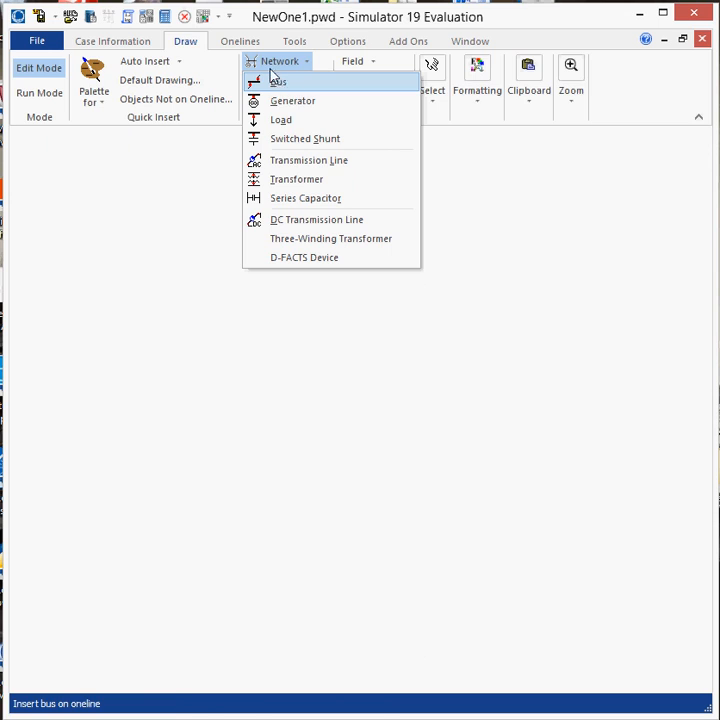
{"action": "left_click", "coordinate": [214, 62]}
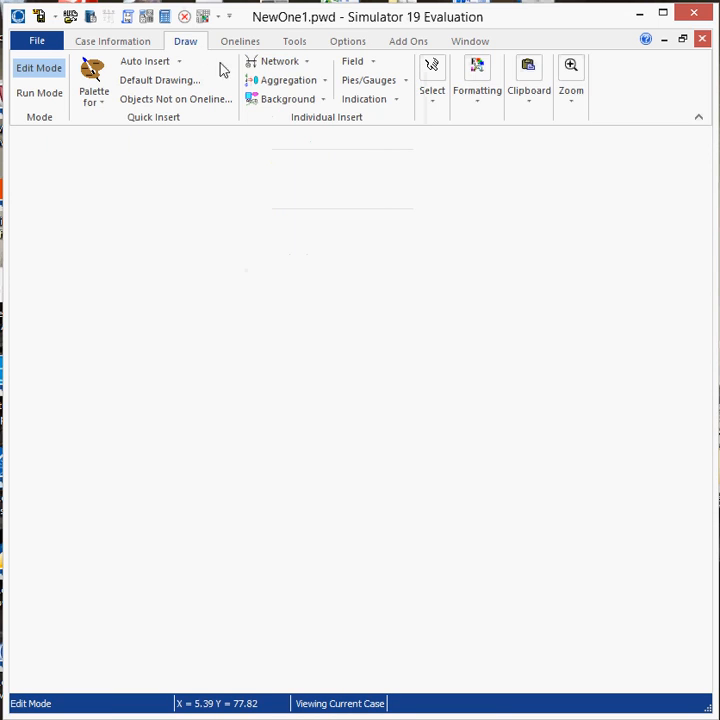
{"action": "left_click", "coordinate": [300, 66]}
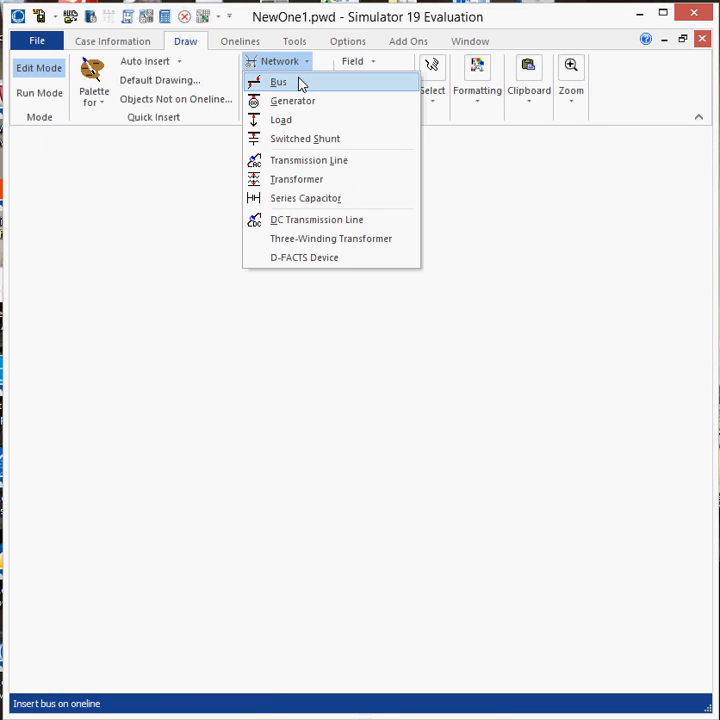
{"action": "left_click", "coordinate": [299, 85]}
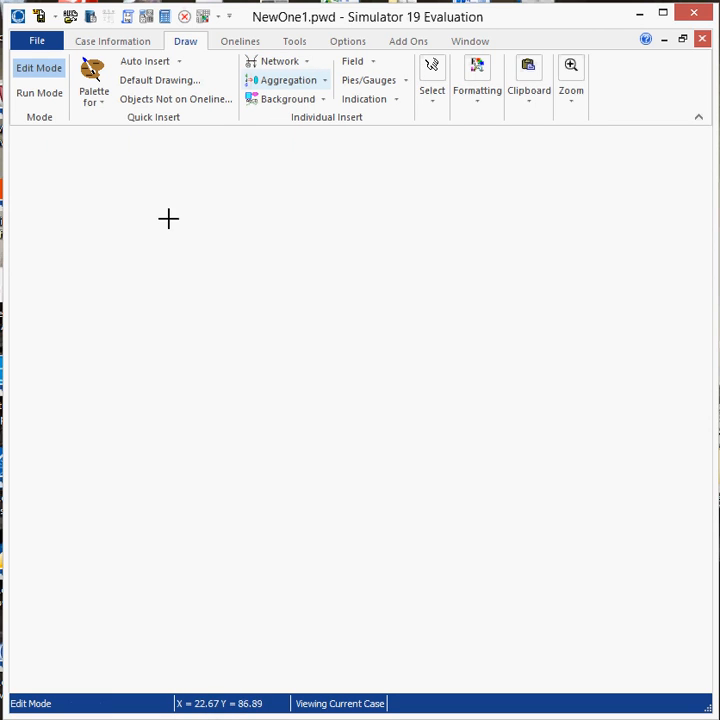
{"action": "left_click", "coordinate": [255, 215]}
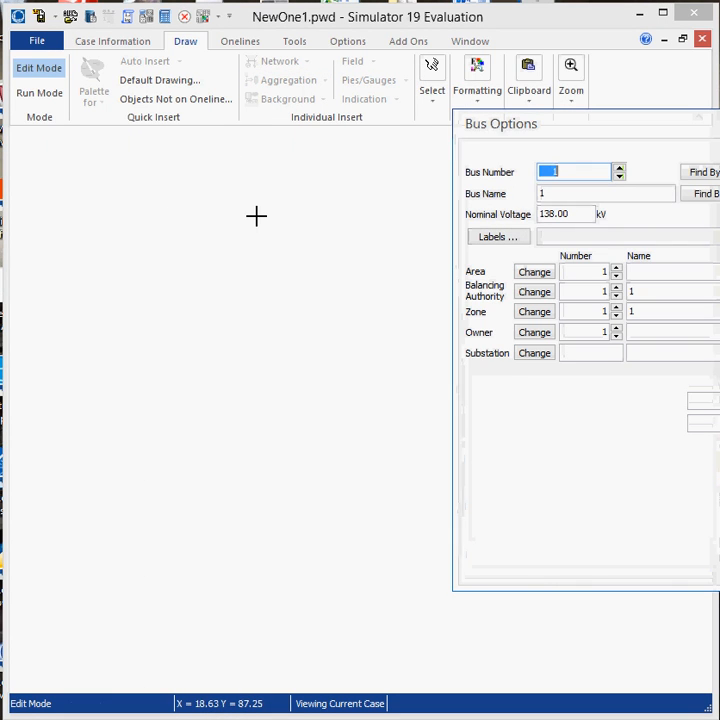
{"action": "left_click_drag", "start_coordinate": [551, 133], "coordinate": [281, 140]}
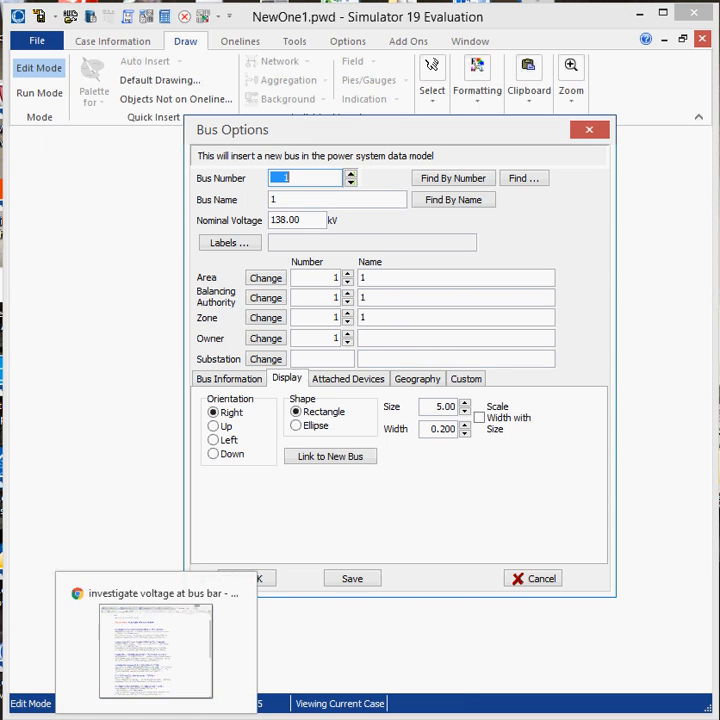
Consult the Snipping Tool diagram, insert bus 1 as the system slack bus with 1.00 p.u. voltage and 0.00 degrees, and lengthen its bar
{"action": "left_click", "coordinate": [530, 645]}
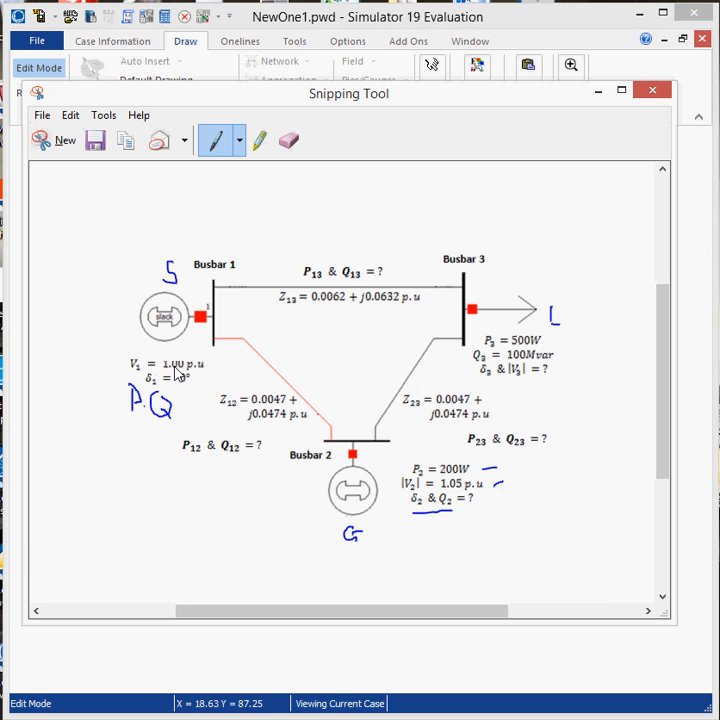
{"action": "left_click", "coordinate": [221, 645]}
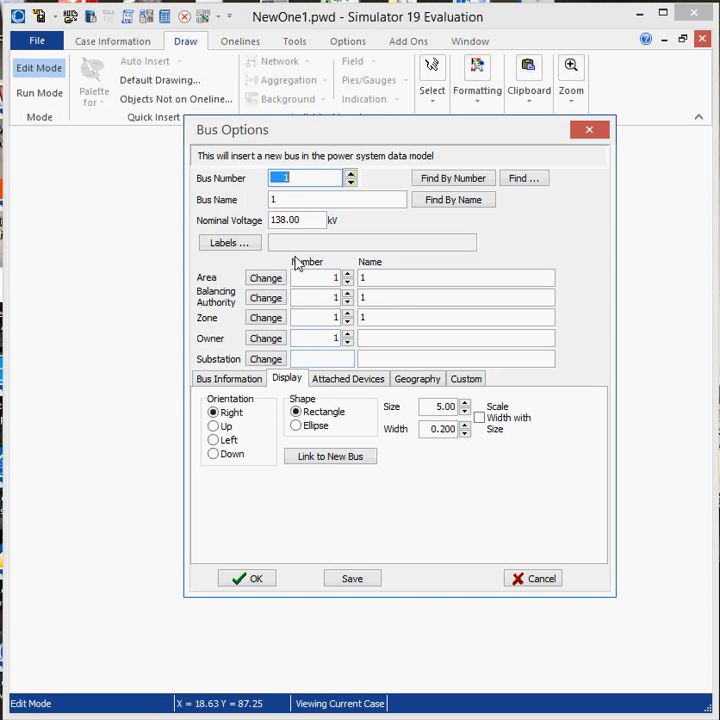
{"action": "left_click", "coordinate": [225, 381]}
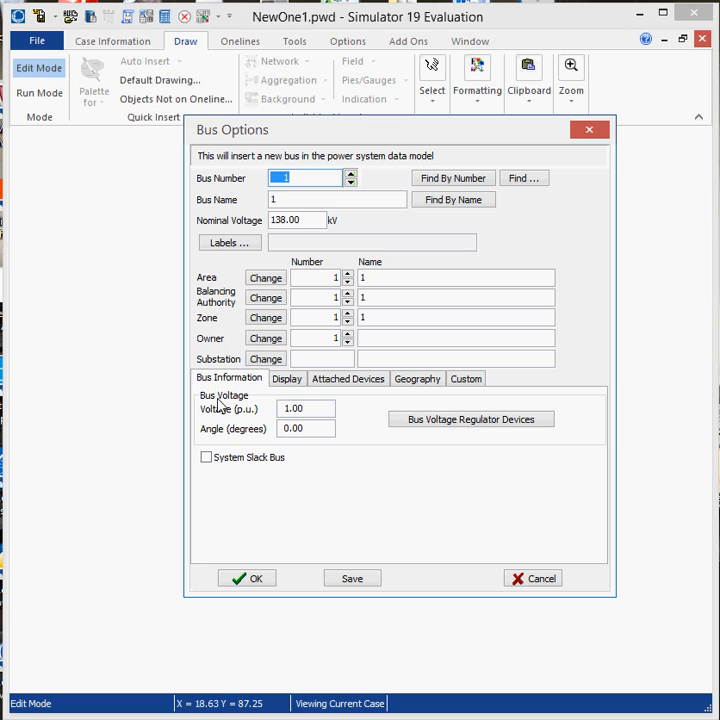
{"action": "left_click", "coordinate": [291, 410]}
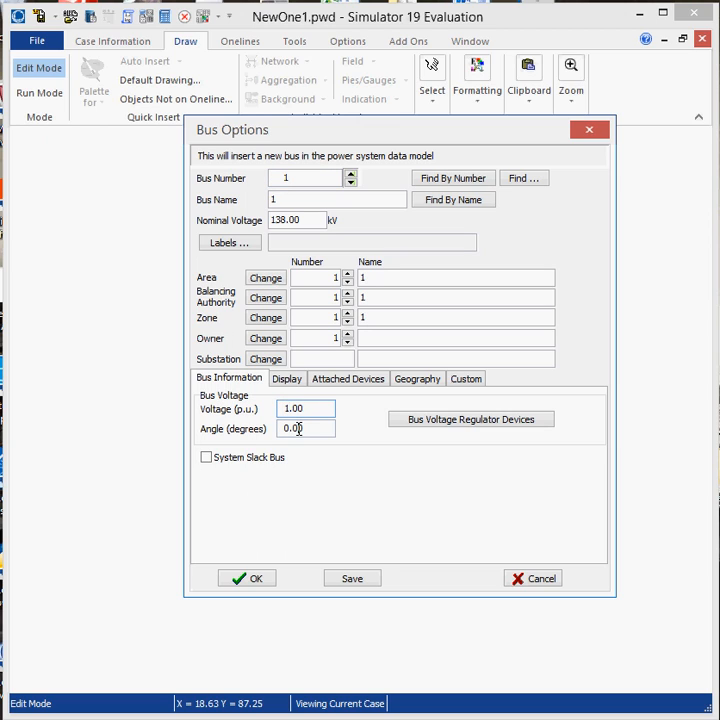
{"action": "double_click", "coordinate": [288, 428]}
{"action": "left_click", "coordinate": [316, 433]}
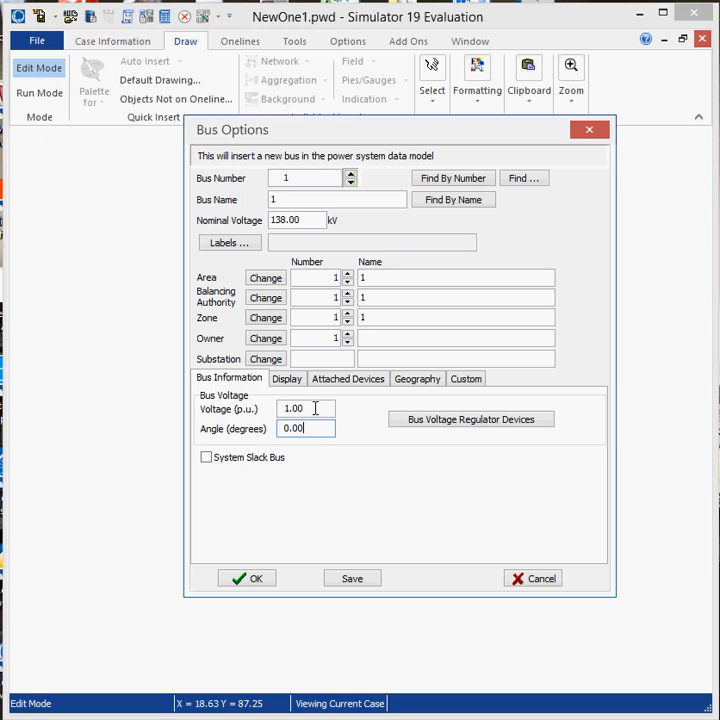
{"action": "left_click", "coordinate": [299, 424]}
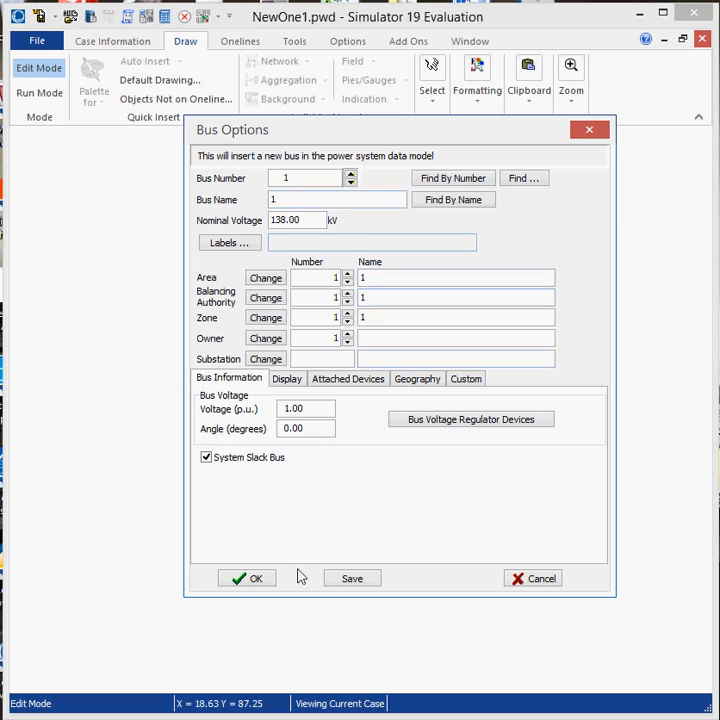
{"action": "left_click", "coordinate": [238, 584]}
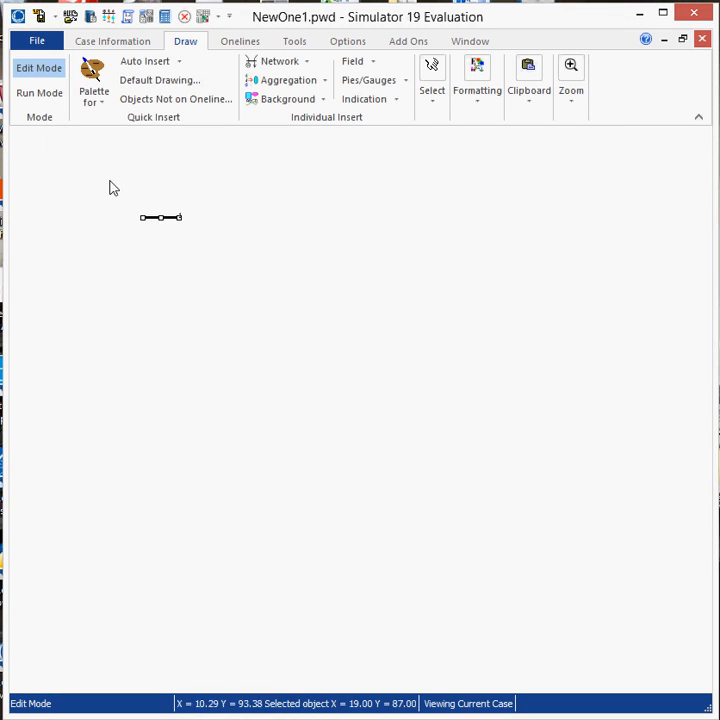
{"action": "left_click_drag", "start_coordinate": [178, 218], "coordinate": [228, 220]}
Place a second network bus, number 2, below and between the outer bus positions at about X 37, Y 67
{"action": "left_click", "coordinate": [281, 68]}
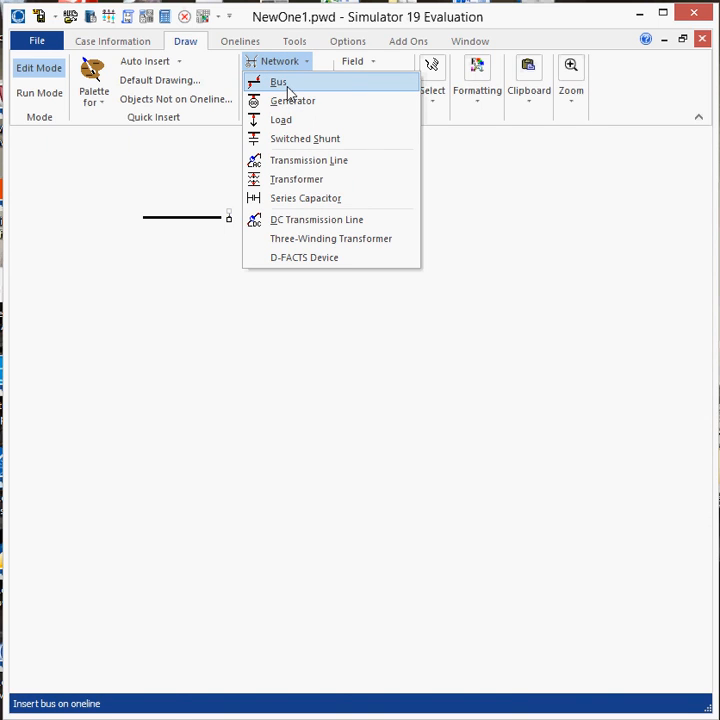
{"action": "left_click", "coordinate": [287, 86]}
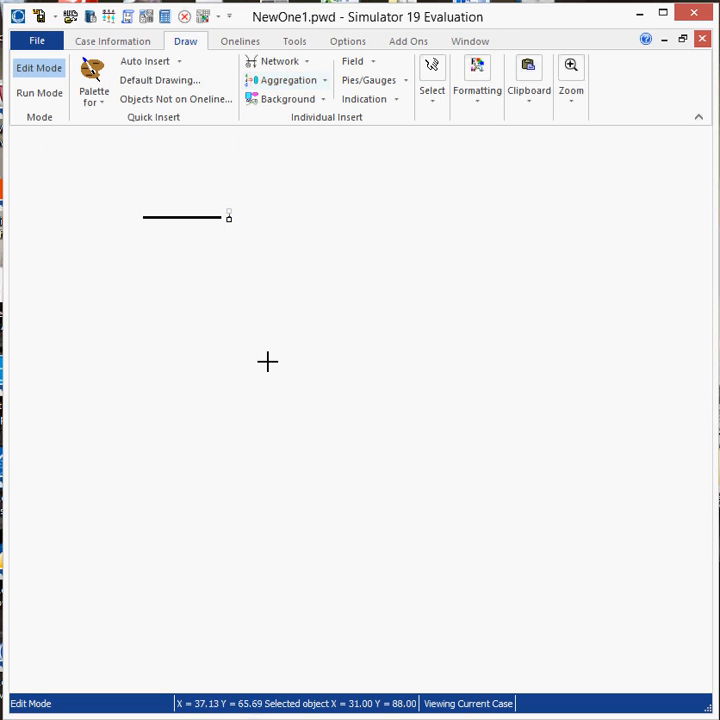
{"action": "left_click", "coordinate": [323, 362]}
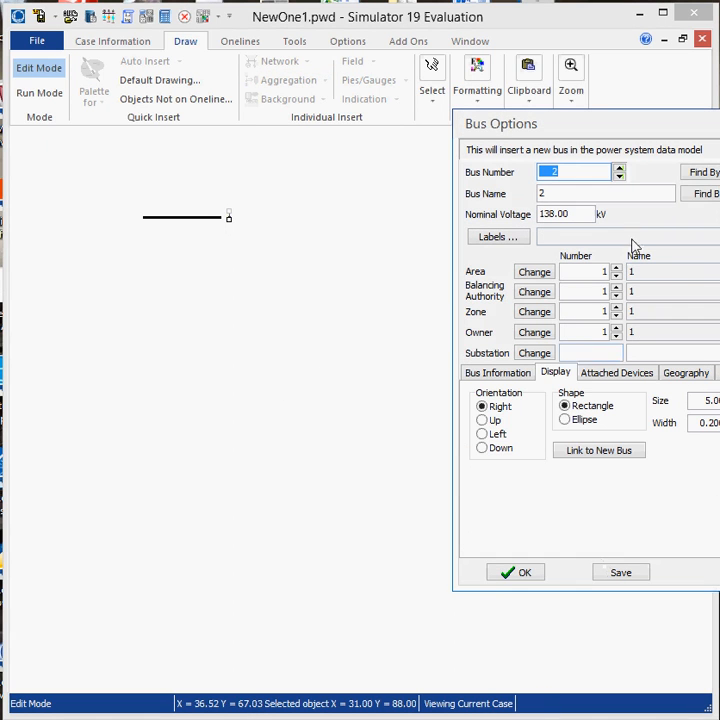
{"action": "left_click_drag", "start_coordinate": [640, 130], "coordinate": [362, 142]}
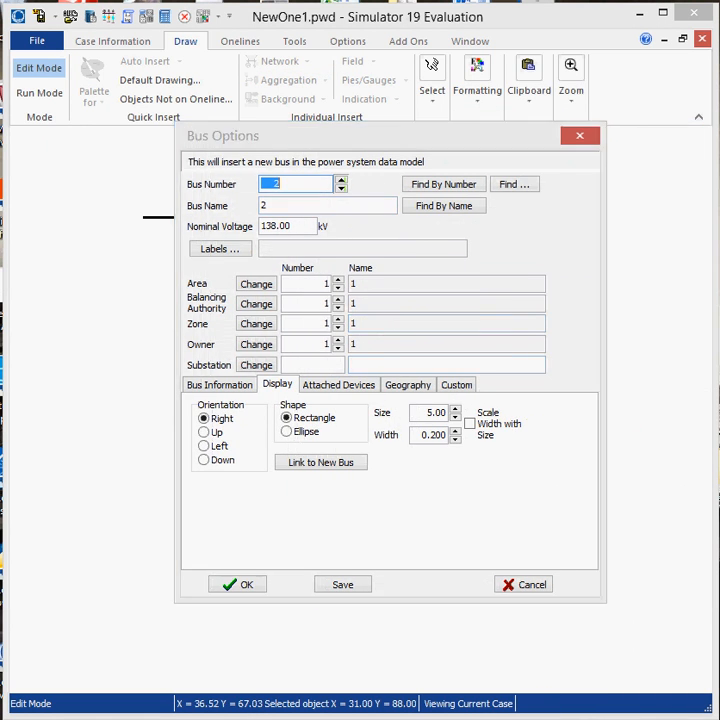
Consult the Snipping Tool diagram, set bus 2's voltage to 1.05 p.u., insert it, and lengthen its bar
{"action": "key", "text": "alt+Tab"}
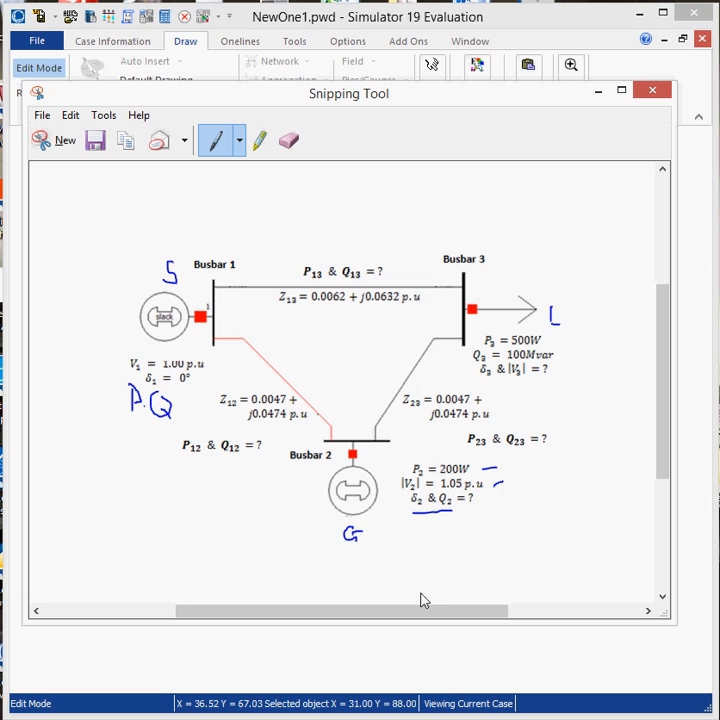
{"action": "left_click", "coordinate": [410, 651]}
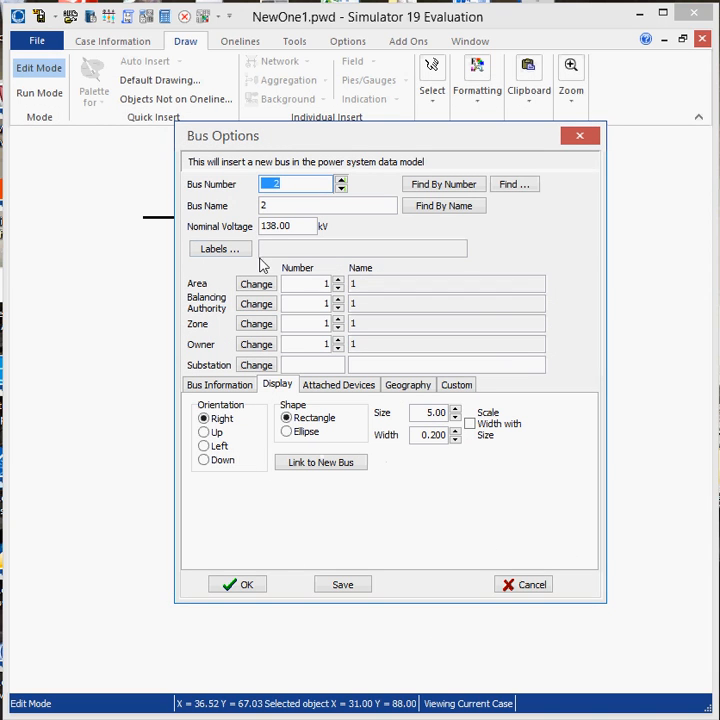
{"action": "left_click", "coordinate": [241, 389]}
{"action": "left_click_drag", "start_coordinate": [296, 415], "coordinate": [291, 415]}
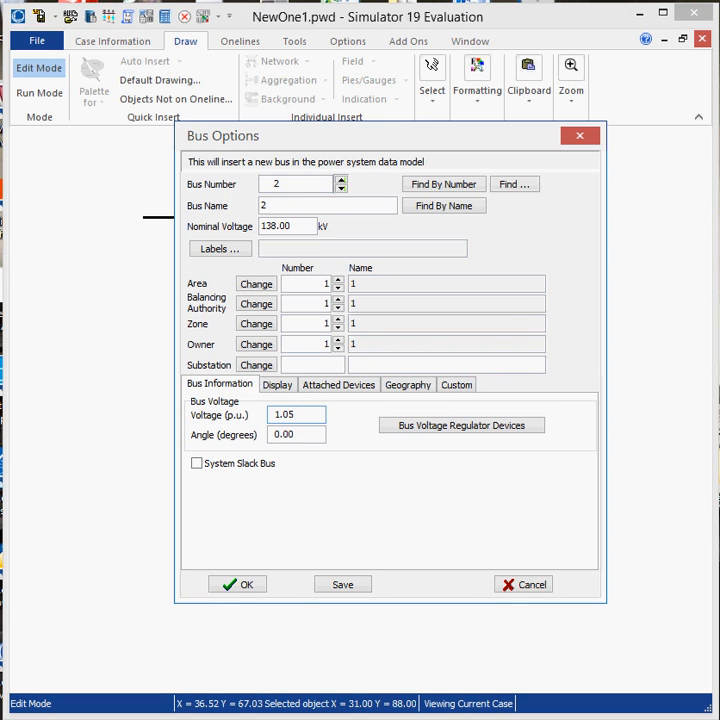
{"action": "left_click", "coordinate": [247, 586]}
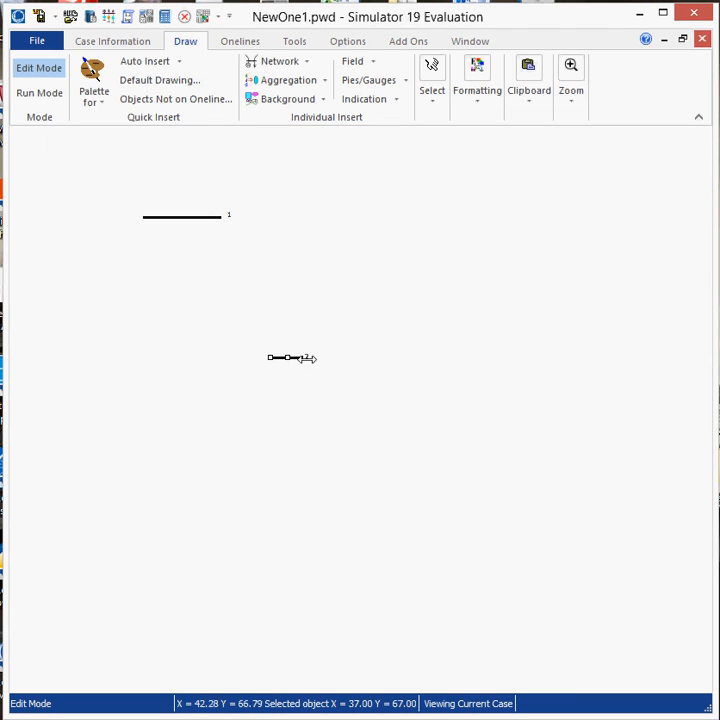
{"action": "left_click_drag", "start_coordinate": [308, 356], "coordinate": [333, 357]}
Insert bus 3 level with bus 1 at about X 55, Y 87, keeping 1.00 p.u. voltage and 0.00 degrees
{"action": "left_click", "coordinate": [262, 64]}
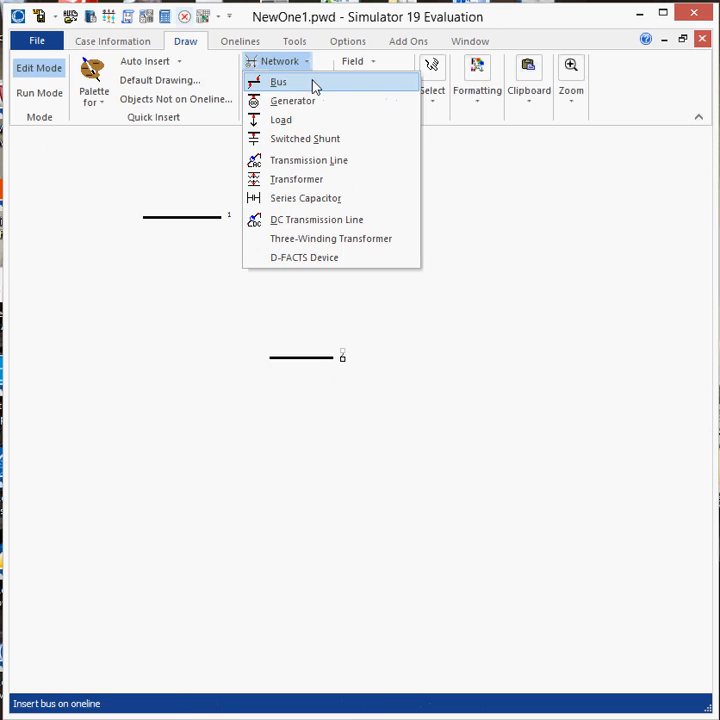
{"action": "left_click", "coordinate": [312, 83]}
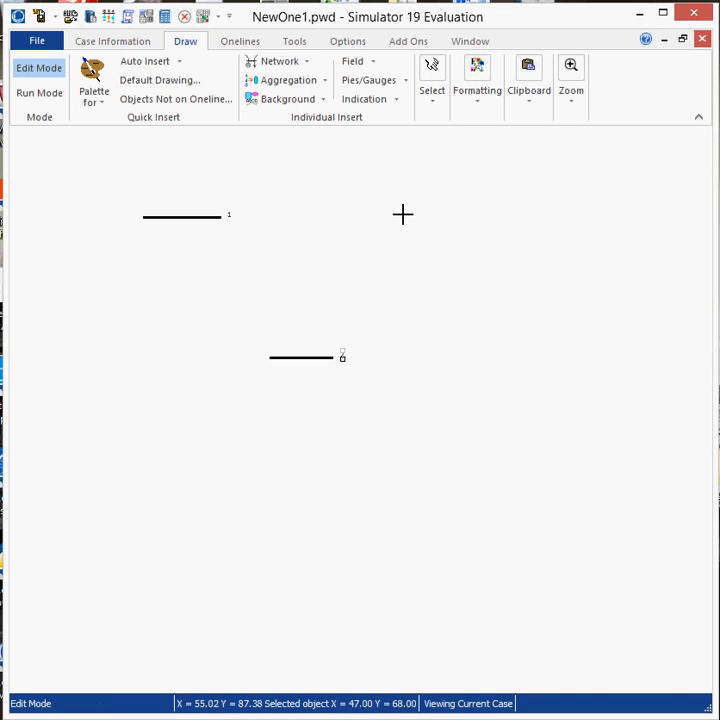
{"action": "left_click", "coordinate": [434, 315]}
{"action": "left_click_drag", "start_coordinate": [591, 134], "coordinate": [276, 118]}
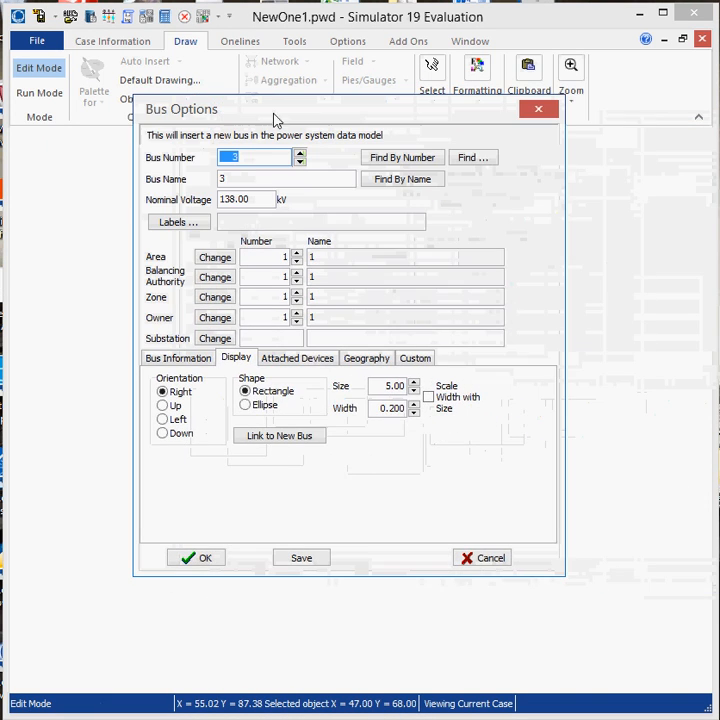
{"action": "left_click", "coordinate": [198, 365]}
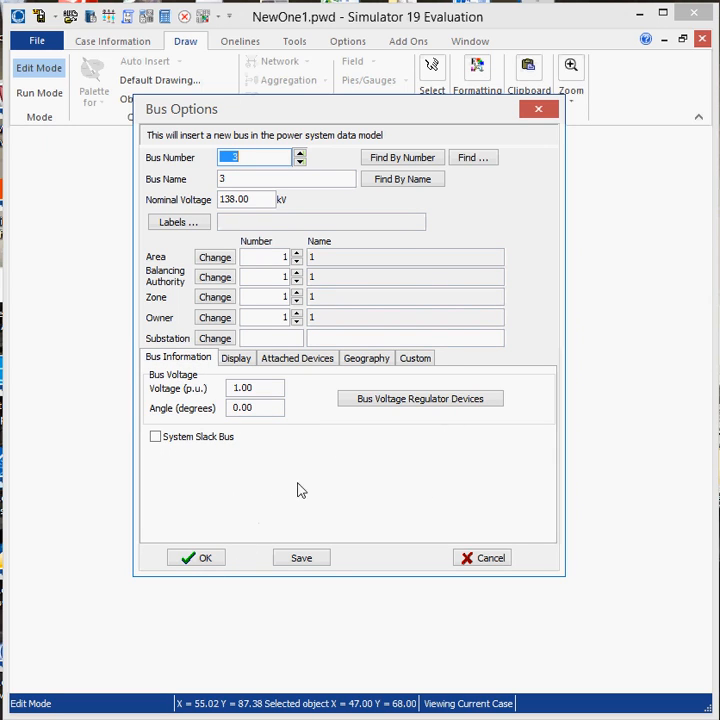
{"action": "left_click", "coordinate": [203, 559]}
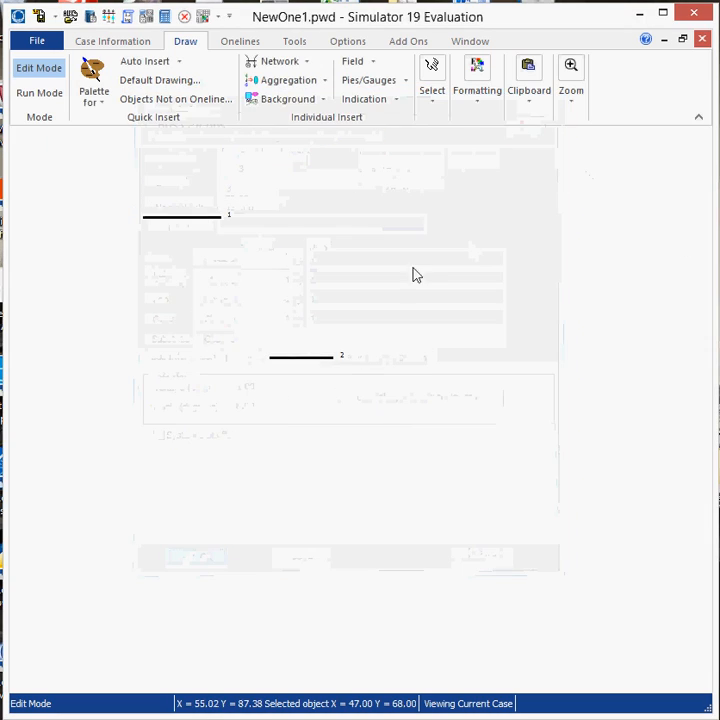
Lengthen bus 3's bar on the oneline to about the length of bus 2's bar
{"action": "left_click_drag", "start_coordinate": [433, 219], "coordinate": [462, 225]}
{"action": "left_click", "coordinate": [462, 215]}
{"action": "left_click_drag", "start_coordinate": [465, 214], "coordinate": [464, 220]}
{"action": "left_click", "coordinate": [448, 235]}
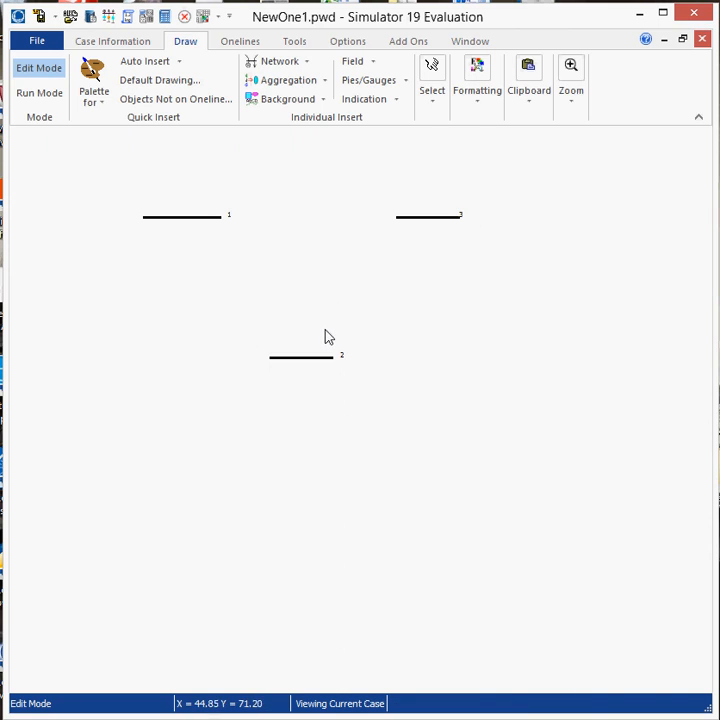
Consult the Snipping Tool reference diagram and place a new generator on bus 1's bar in the Simulator oneline
{"action": "scroll", "coordinate": [335, 321], "scroll_direction": "up", "scroll_amount": 1}
{"action": "scroll", "coordinate": [335, 318], "scroll_direction": "up", "scroll_amount": 1}
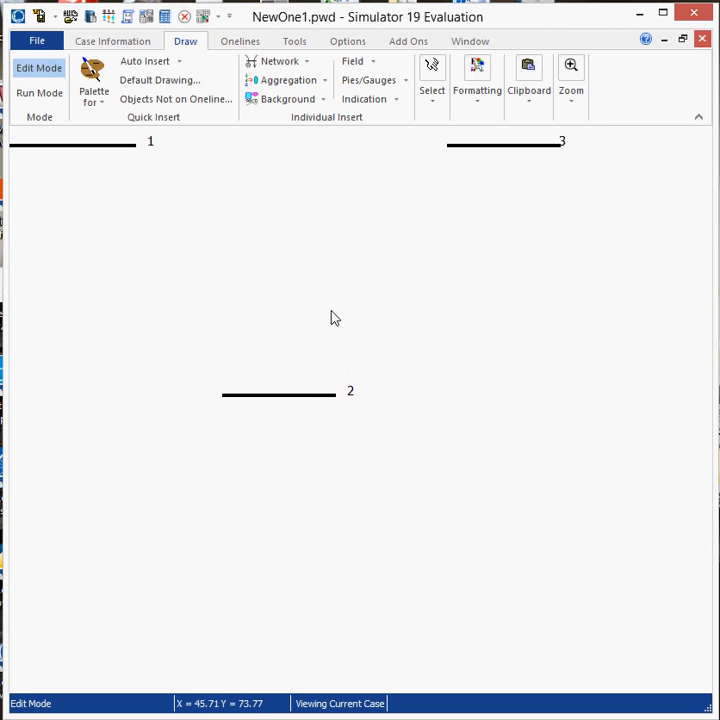
{"action": "left_click_drag", "start_coordinate": [347, 316], "coordinate": [426, 452]}
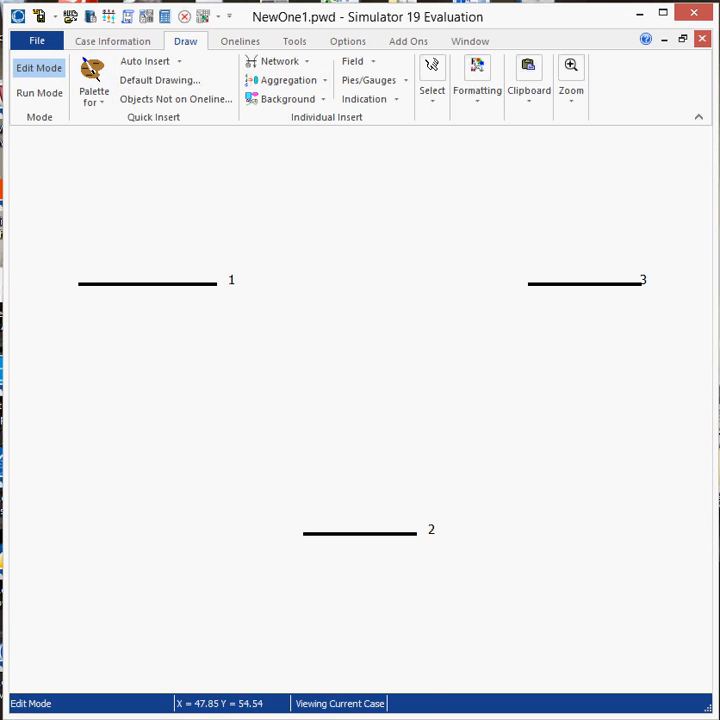
{"action": "key", "text": "alt+Tab"}
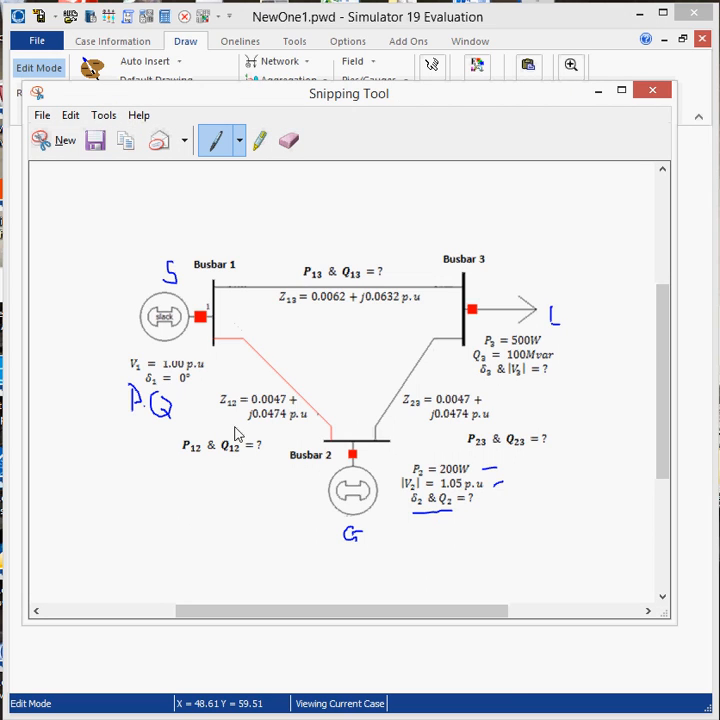
{"action": "left_click", "coordinate": [246, 673]}
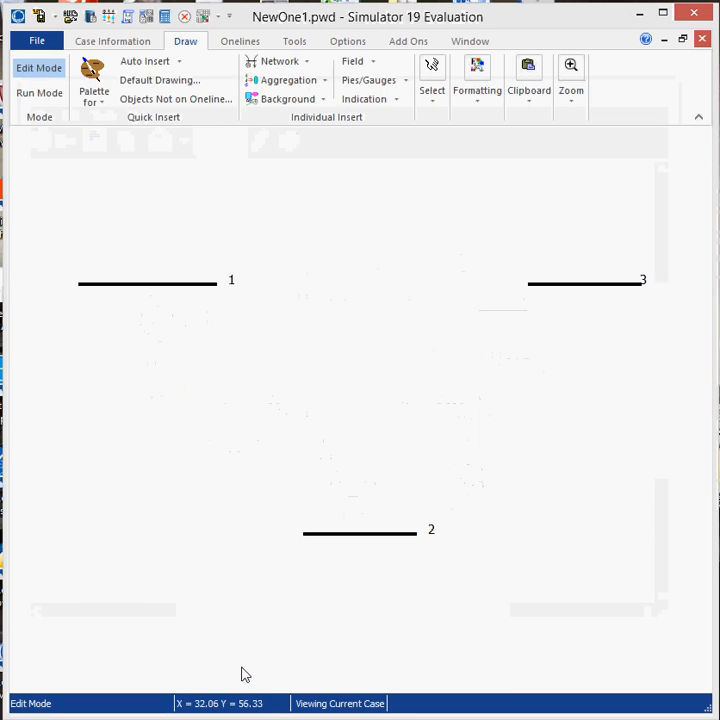
{"action": "left_click", "coordinate": [304, 63]}
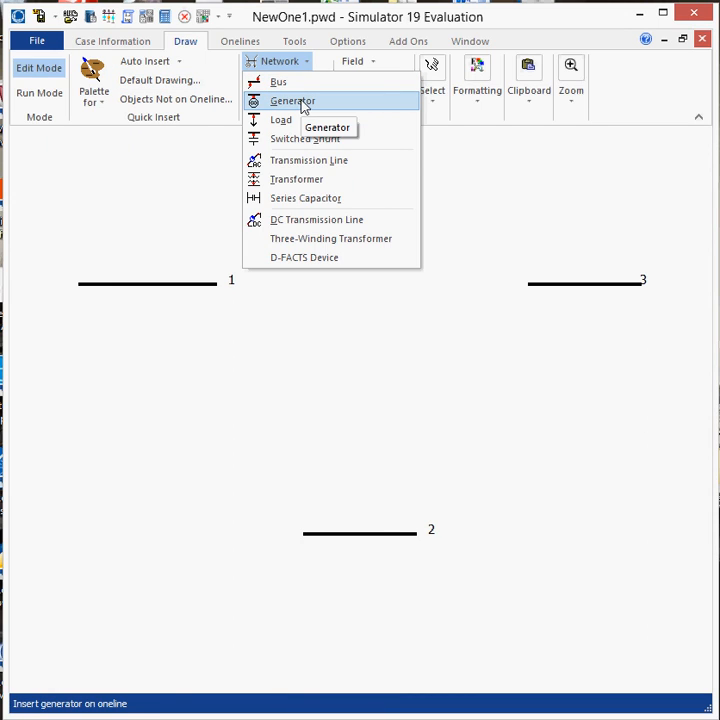
{"action": "left_click", "coordinate": [302, 104]}
{"action": "left_click", "coordinate": [141, 283]}
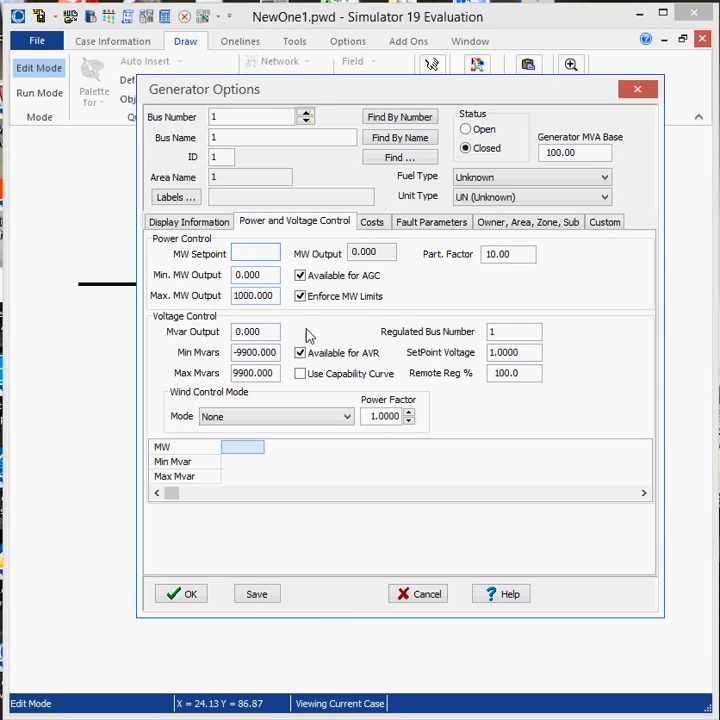
Set the bus 1 generator's display orientation to Up, keeping the Dog Bone rotor shape
{"action": "left_click", "coordinate": [209, 222]}
{"action": "left_click", "coordinate": [266, 224]}
{"action": "left_click", "coordinate": [229, 226]}
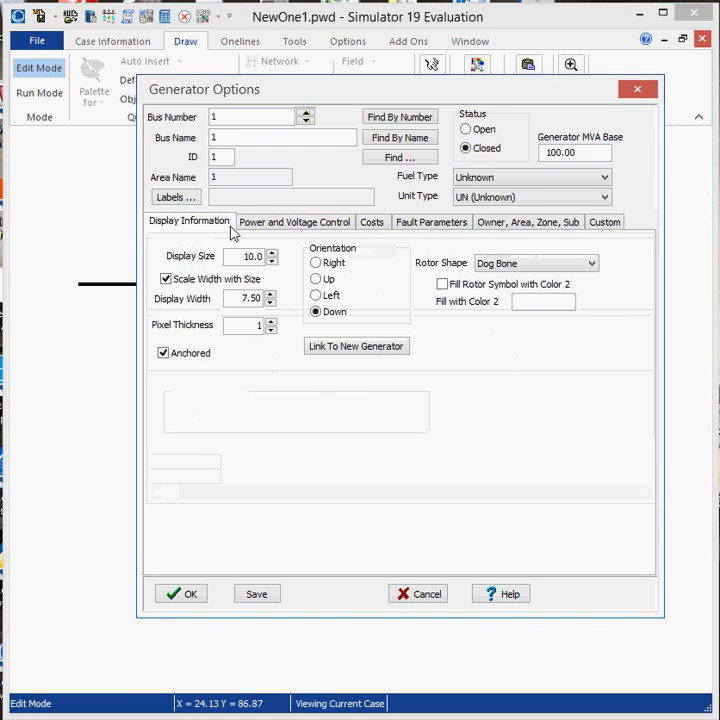
{"action": "left_click", "coordinate": [568, 268]}
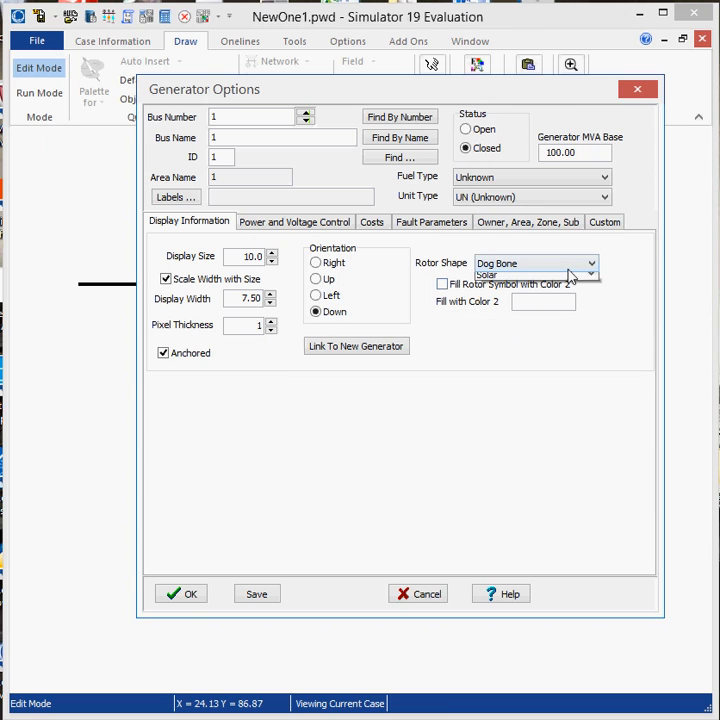
{"action": "left_click", "coordinate": [430, 411]}
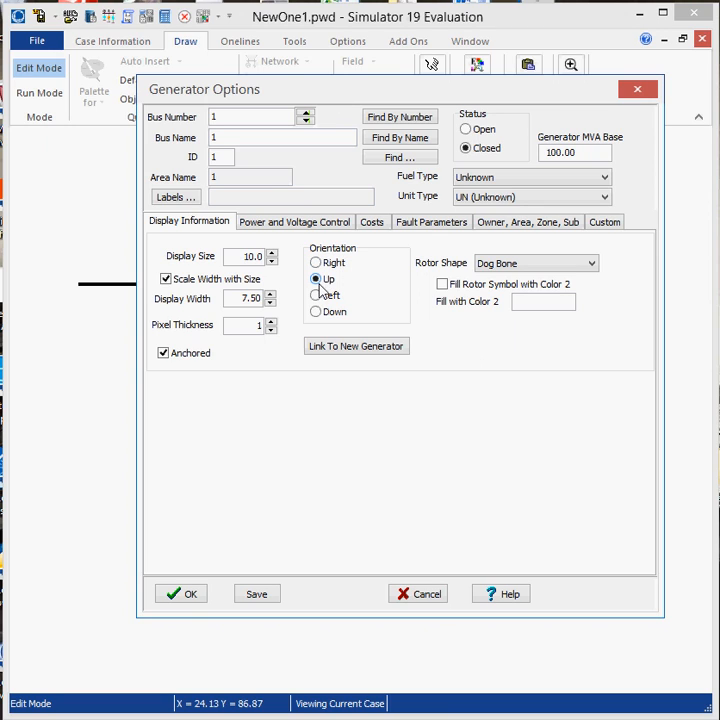
Set the bus 1 generator's MW setpoint to 0 and insert the generator on the oneline
{"action": "left_click", "coordinate": [190, 596]}
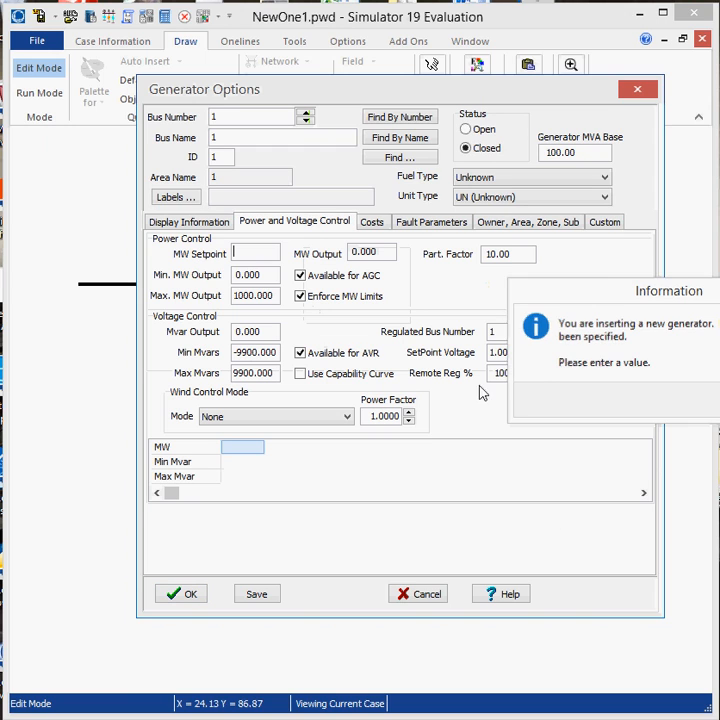
{"action": "key", "text": "Return"}
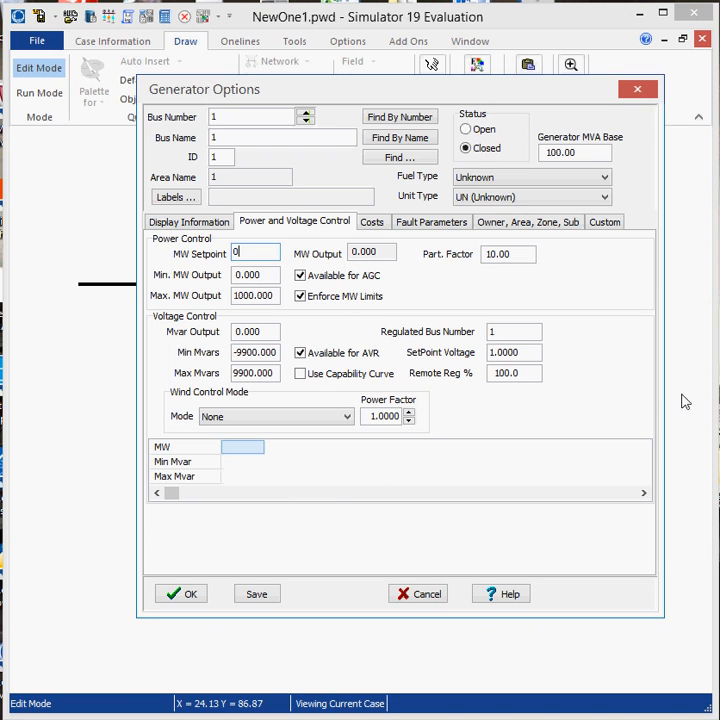
{"action": "left_click", "coordinate": [192, 595]}
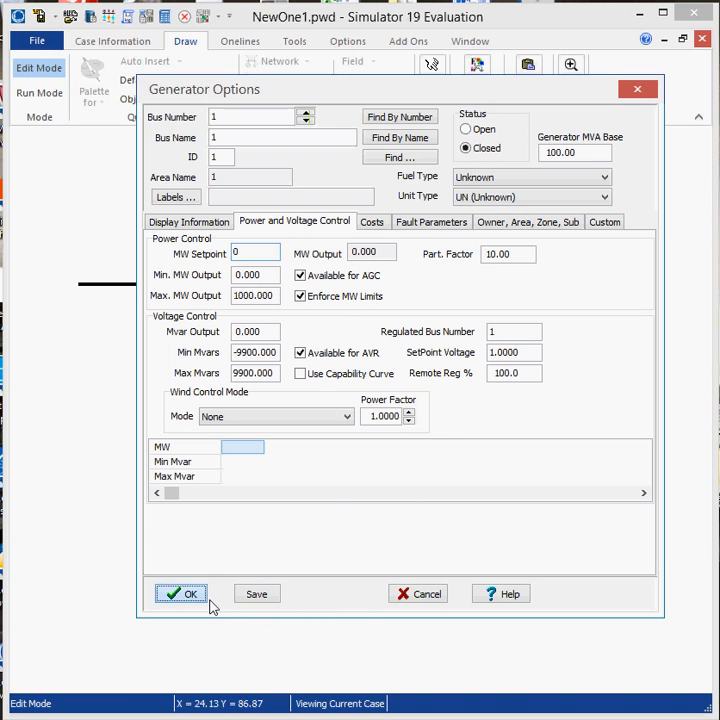
{"action": "left_click", "coordinate": [415, 206]}
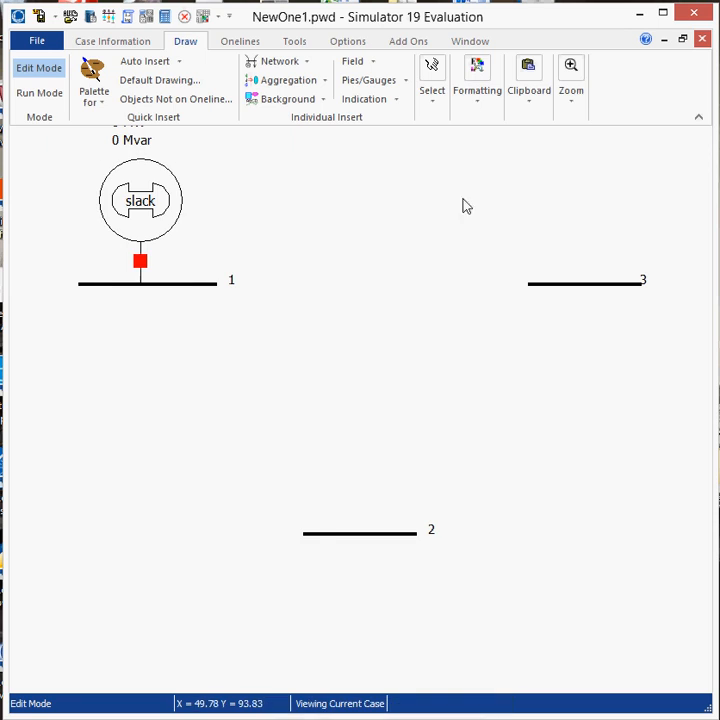
Review bus 1's options for the System Slack Bus setting and close them without changes
{"action": "scroll", "coordinate": [436, 250], "scroll_direction": "up", "scroll_amount": 1}
{"action": "scroll", "coordinate": [436, 250], "scroll_direction": "down", "scroll_amount": 2}
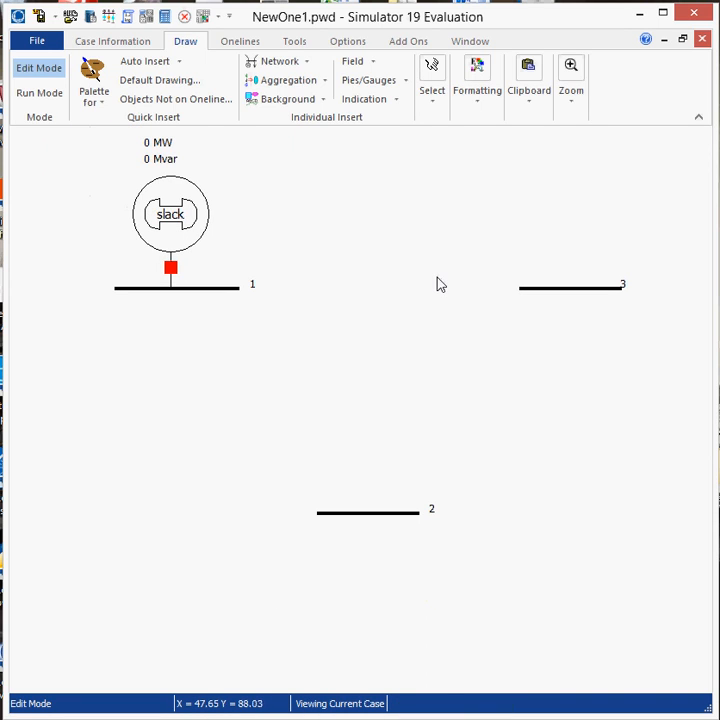
{"action": "left_click", "coordinate": [166, 291]}
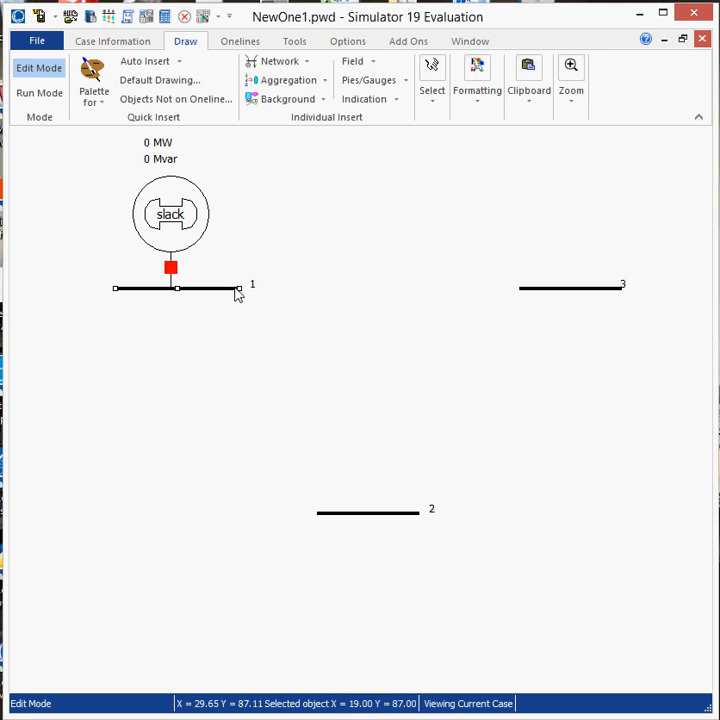
{"action": "double_click", "coordinate": [237, 293]}
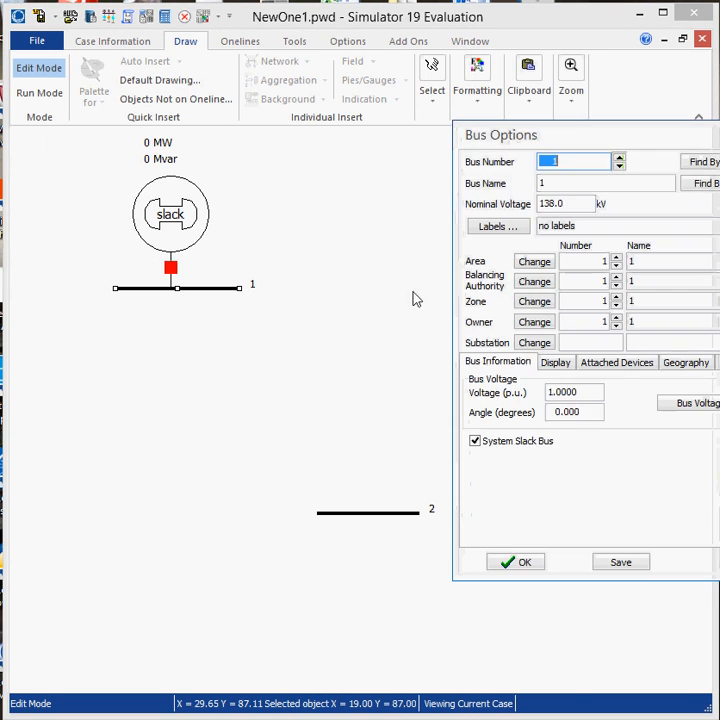
{"action": "left_click_drag", "start_coordinate": [694, 132], "coordinate": [437, 188]}
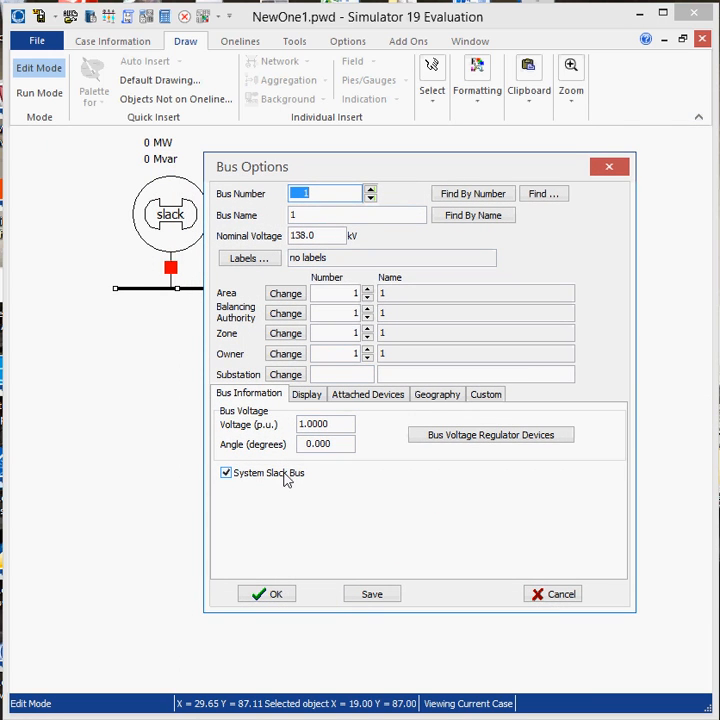
{"action": "left_click", "coordinate": [610, 168]}
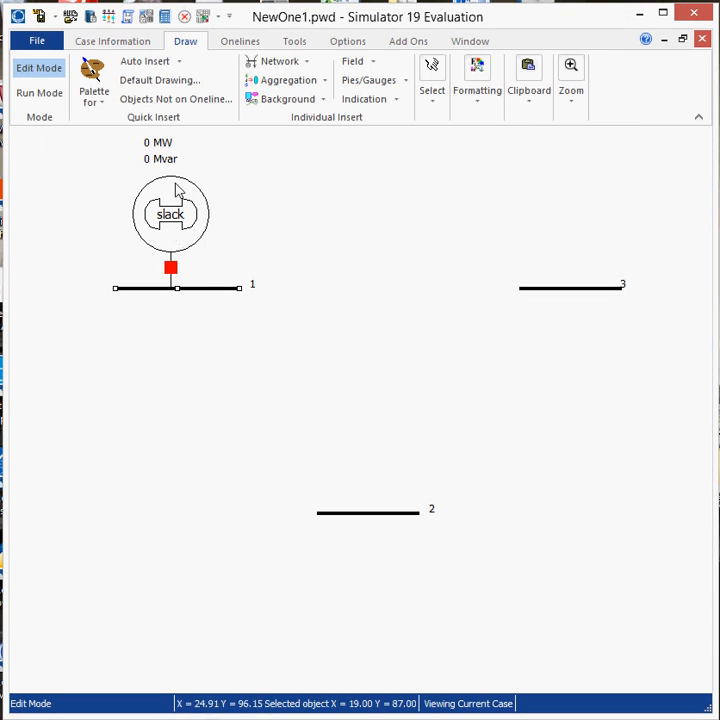
Move the slack generator's MW and Mvar fields from above its symbol to beside it on the left, one below the other
{"action": "left_click_drag", "start_coordinate": [156, 148], "coordinate": [106, 214]}
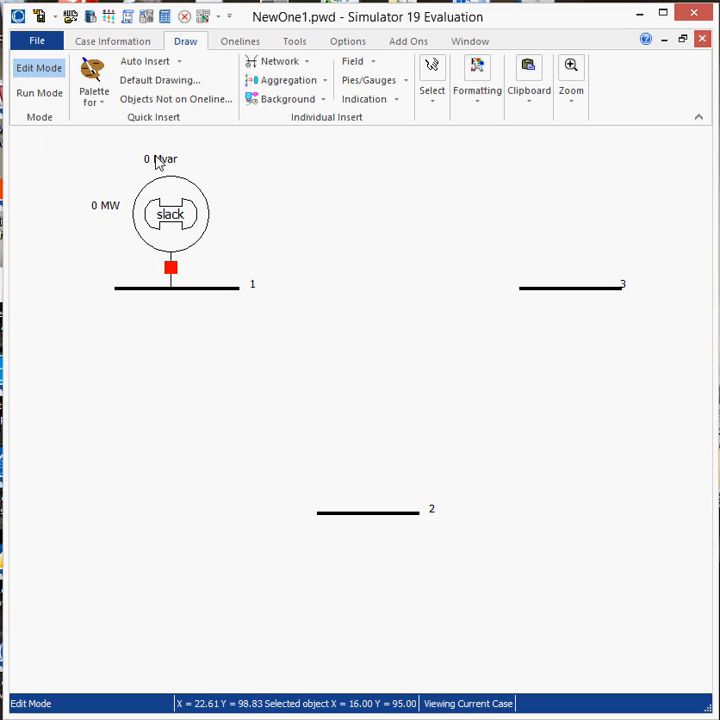
{"action": "left_click_drag", "start_coordinate": [157, 162], "coordinate": [103, 219]}
{"action": "left_click", "coordinate": [329, 249]}
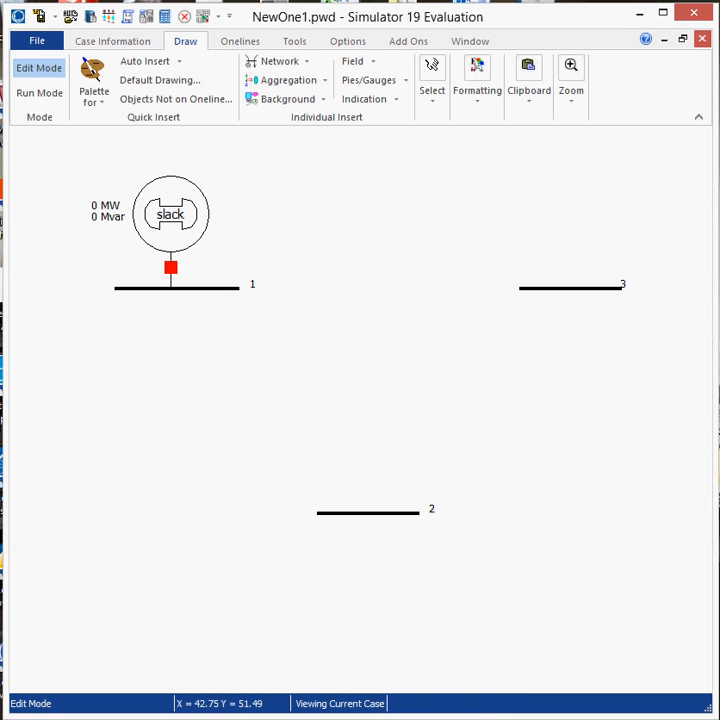
Check the generator data in the Snipping Tool diagram and place a new generator on the middle of bus 2's bar
{"action": "key", "text": "alt+Tab"}
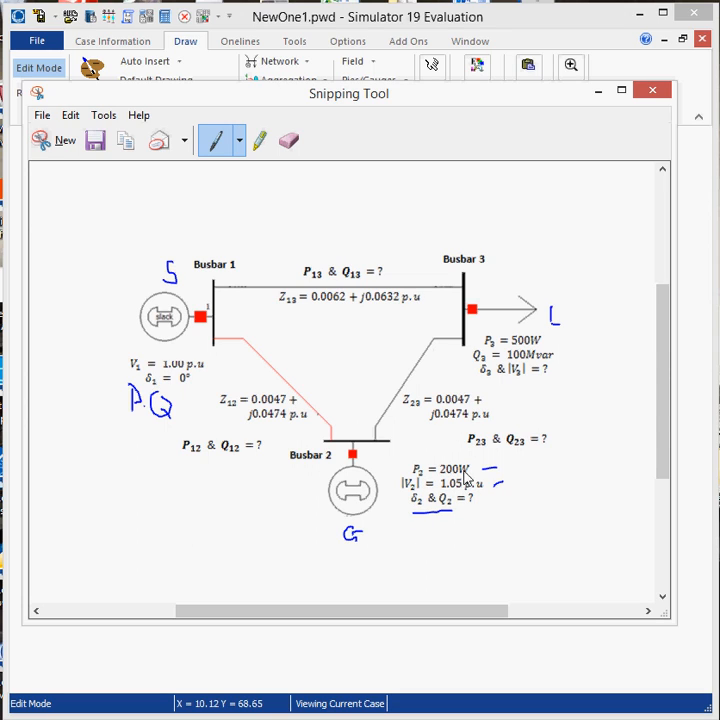
{"action": "left_click", "coordinate": [468, 649]}
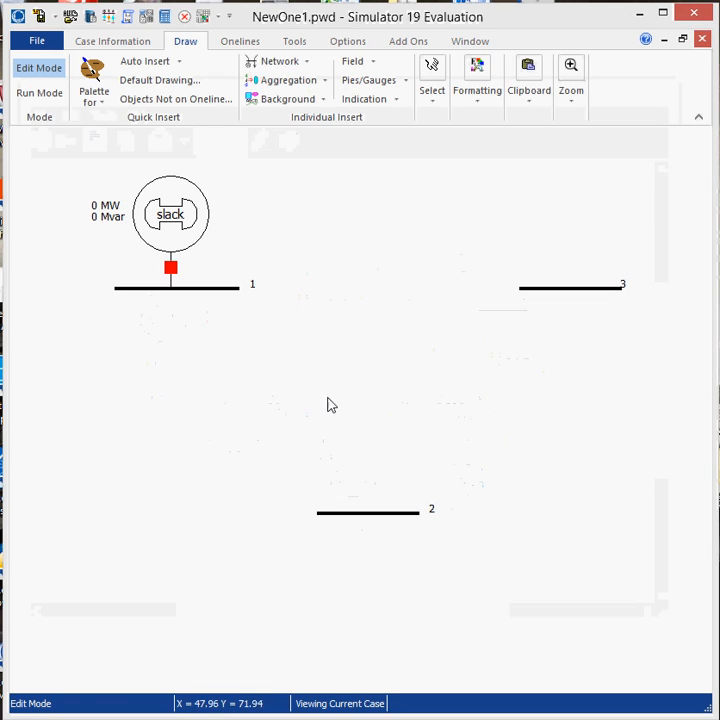
{"action": "left_click", "coordinate": [274, 63]}
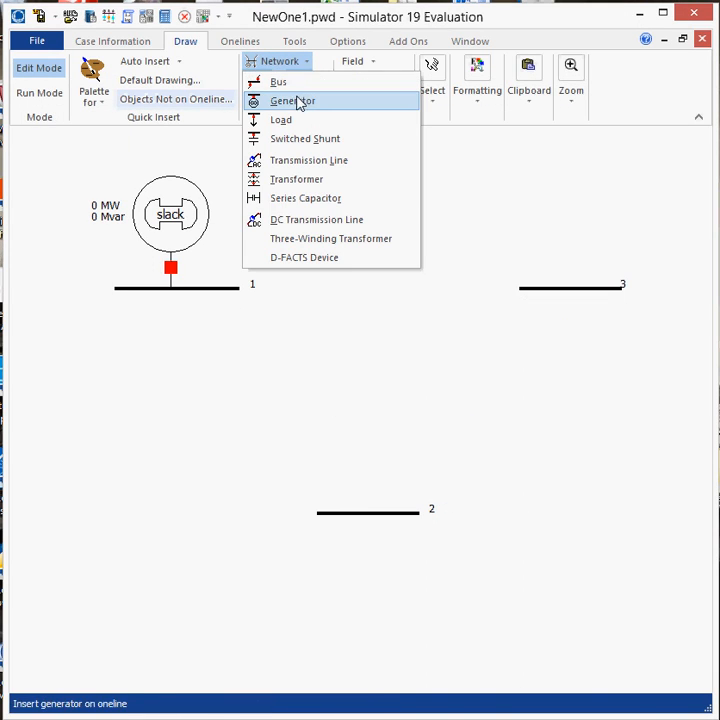
{"action": "left_click", "coordinate": [294, 108]}
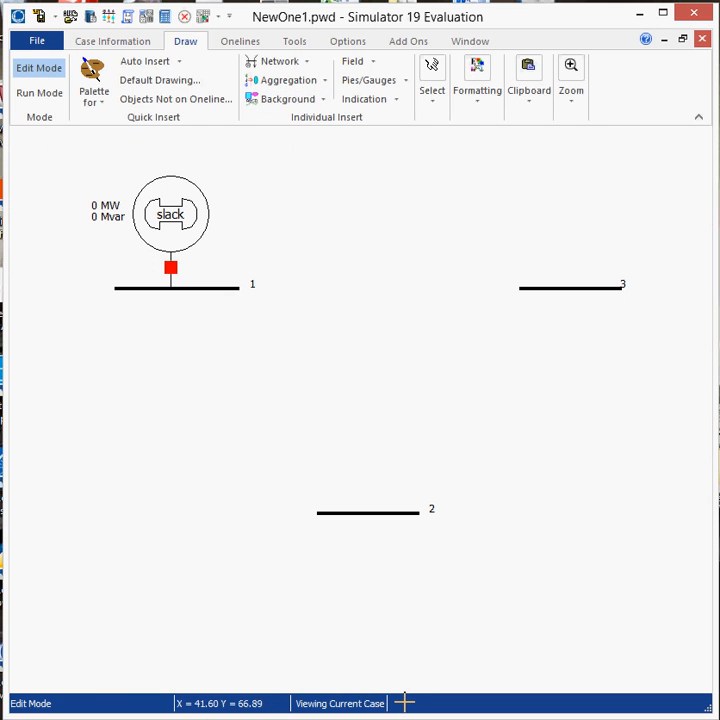
{"action": "left_click", "coordinate": [370, 514]}
{"action": "left_click_drag", "start_coordinate": [683, 110], "coordinate": [370, 145]}
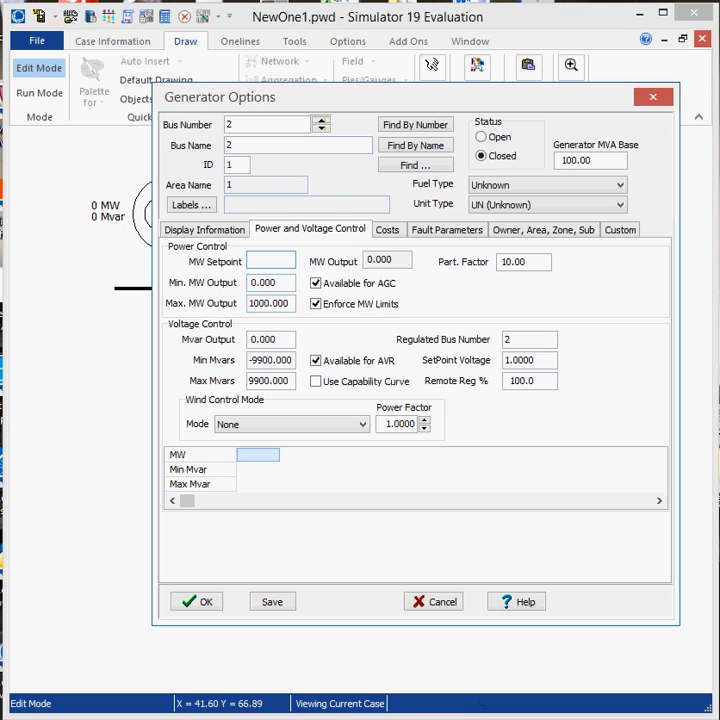
Consult the Snipping Tool diagram and set the bus 2 generator's MW setpoint to 200
{"action": "key", "text": "alt+Tab"}
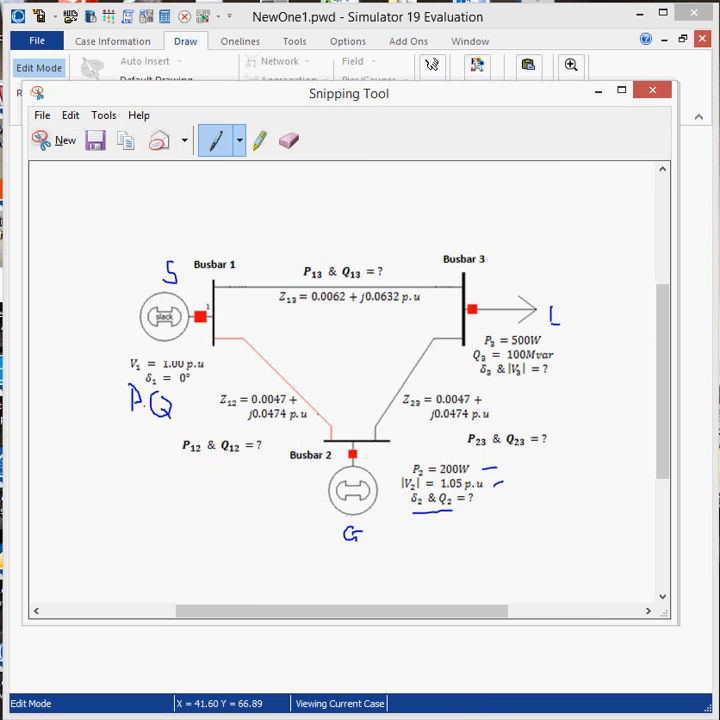
{"action": "key", "text": "alt+Tab"}
{"action": "type", "text": "200"}
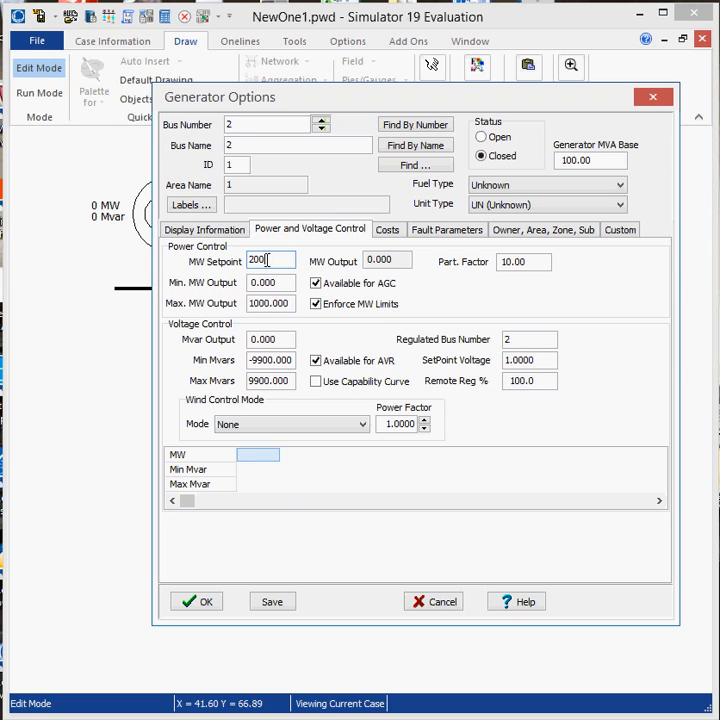
{"action": "left_click_drag", "start_coordinate": [267, 260], "coordinate": [250, 288]}
Recheck the Snipping Tool diagram, set the bus 2 generator's setpoint voltage to 1.05, and insert the generator
{"action": "left_click_drag", "start_coordinate": [541, 358], "coordinate": [516, 356]}
{"action": "left_click", "coordinate": [517, 357]}
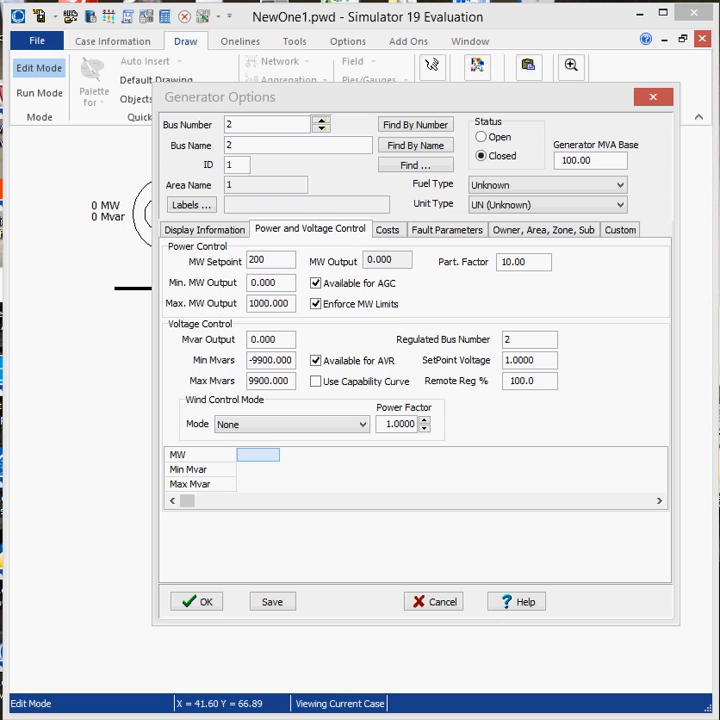
{"action": "left_click", "coordinate": [455, 596]}
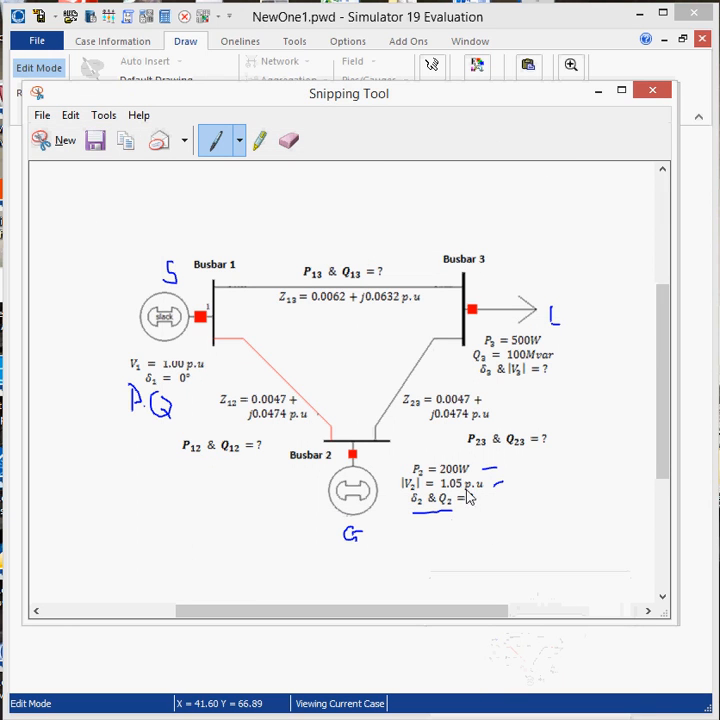
{"action": "left_click", "coordinate": [535, 708]}
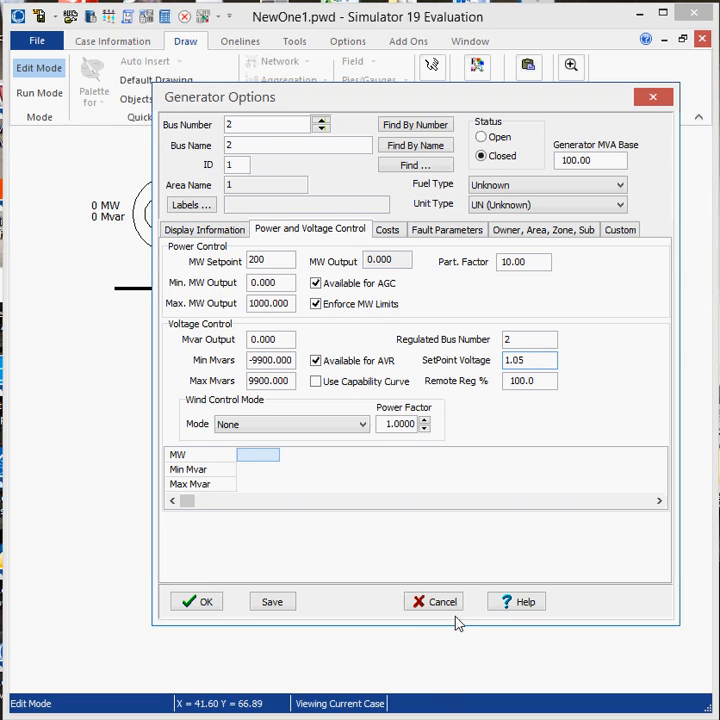
{"action": "left_click", "coordinate": [203, 603]}
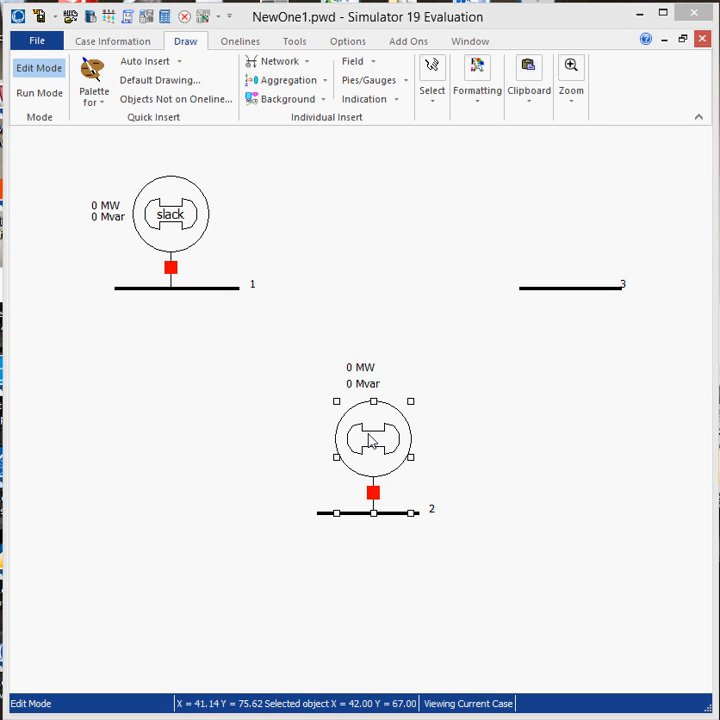
Change the bus 2 generator's display orientation to Down
{"action": "double_click", "coordinate": [368, 441]}
{"action": "left_click_drag", "start_coordinate": [713, 103], "coordinate": [404, 101]}
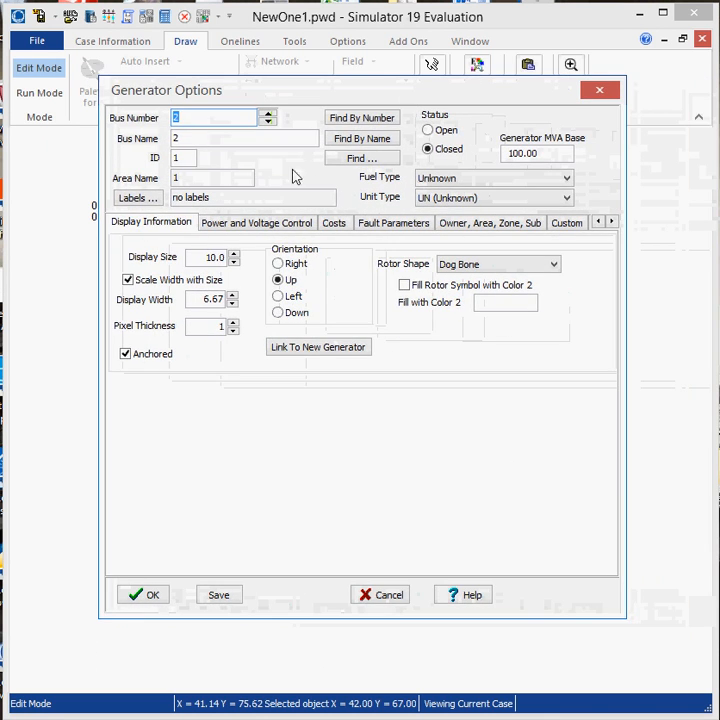
{"action": "left_click", "coordinate": [284, 313]}
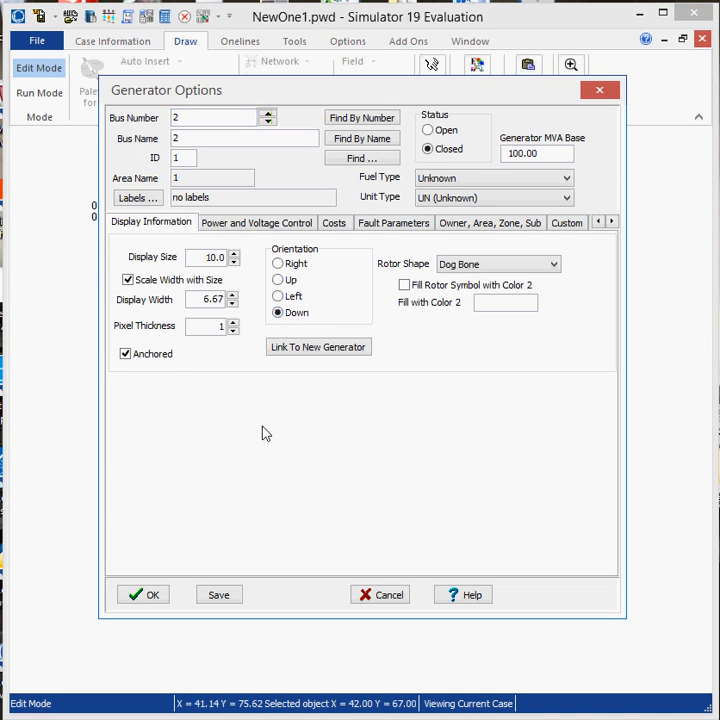
{"action": "left_click", "coordinate": [162, 595]}
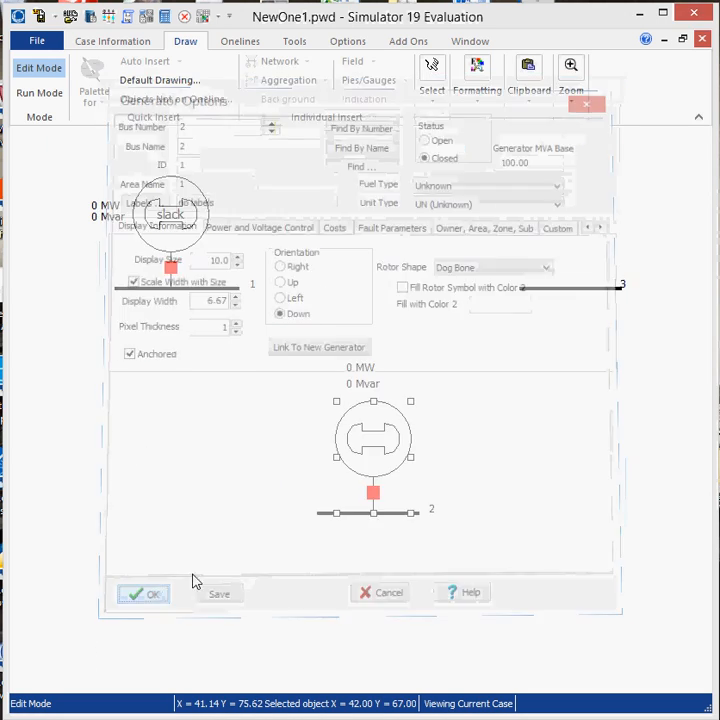
Move the bus 2 generator's MW and Mvar fields to the right of its symbol below the bar, one below the other
{"action": "left_click_drag", "start_coordinate": [366, 370], "coordinate": [445, 591]}
{"action": "left_click", "coordinate": [453, 540]}
{"action": "left_click_drag", "start_coordinate": [373, 392], "coordinate": [455, 610]}
{"action": "left_click", "coordinate": [526, 497]}
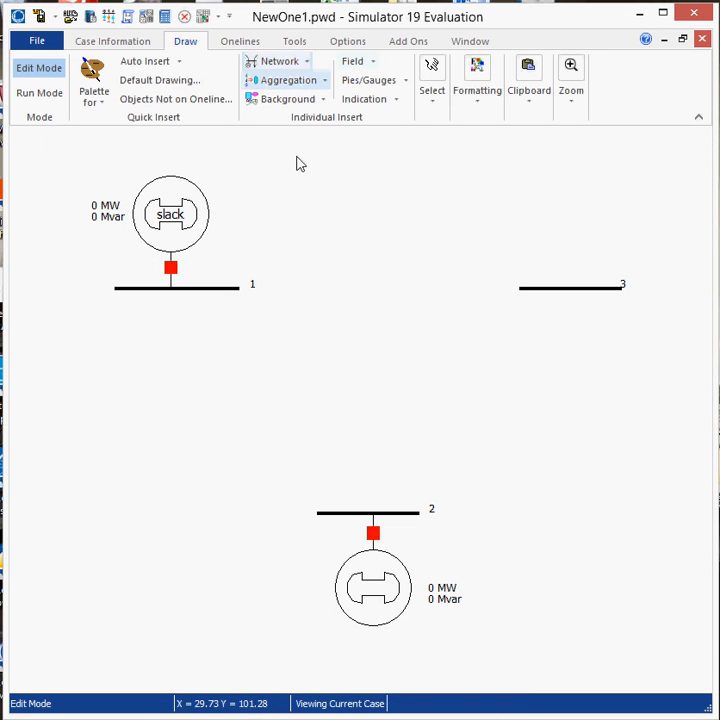
Check the bus 3 load values in the Snipping Tool diagram and insert a load on bus 3 with constant power of 500 MW and 100 Mvar
{"action": "key", "text": "alt+Tab"}
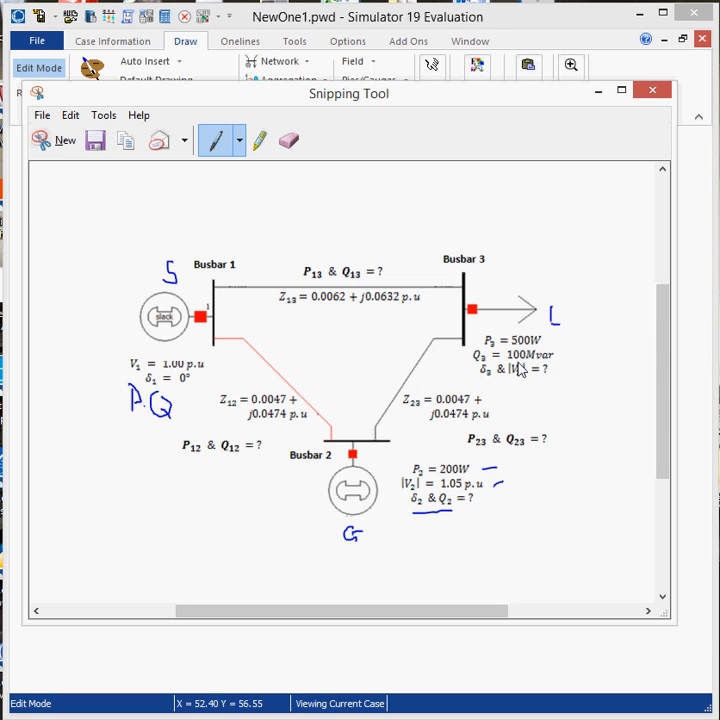
{"action": "left_click", "coordinate": [546, 659]}
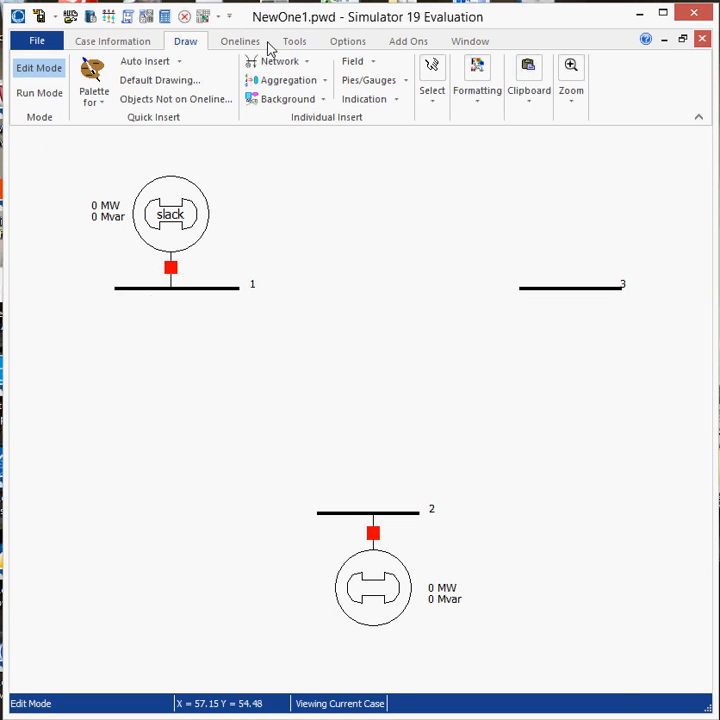
{"action": "left_click", "coordinate": [280, 64]}
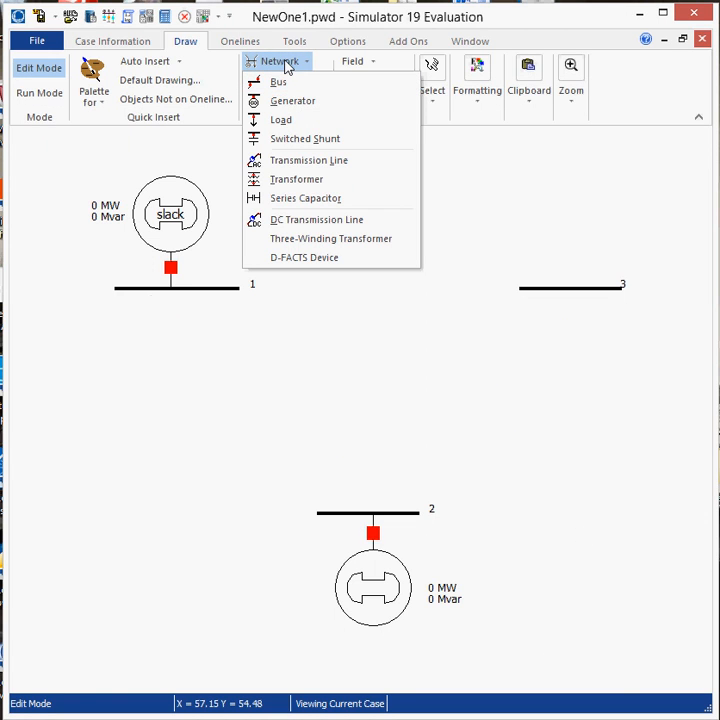
{"action": "left_click", "coordinate": [280, 121]}
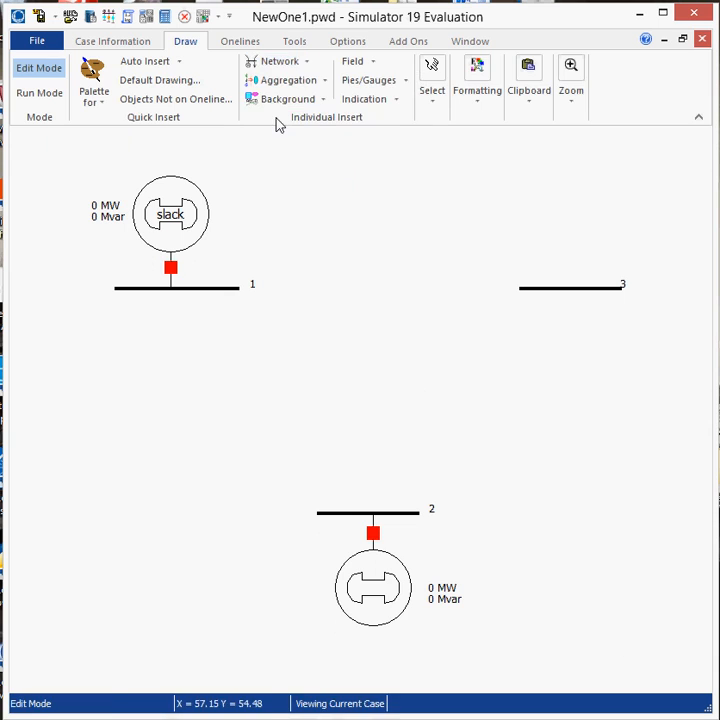
{"action": "left_click", "coordinate": [570, 287]}
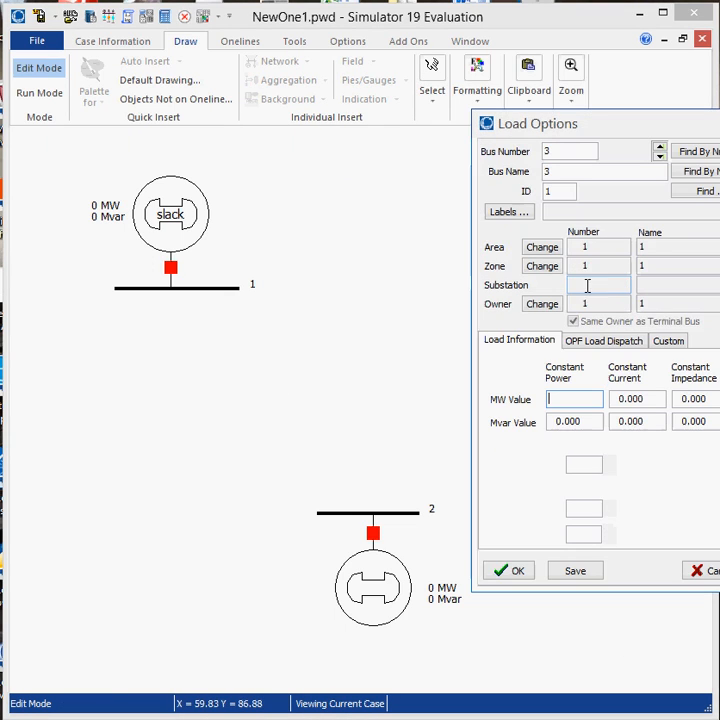
{"action": "left_click_drag", "start_coordinate": [706, 130], "coordinate": [445, 111]}
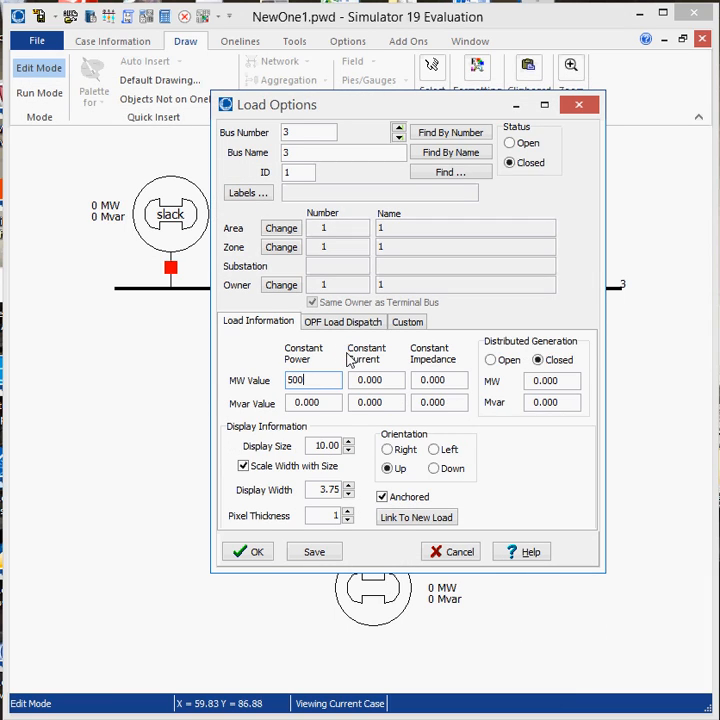
{"action": "left_click_drag", "start_coordinate": [323, 399], "coordinate": [284, 403]}
{"action": "type", "text": "100"}
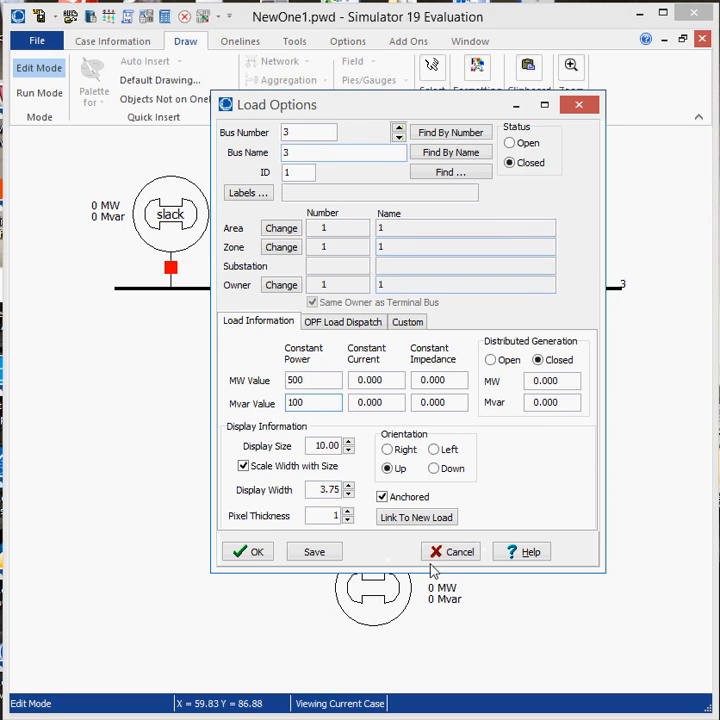
{"action": "left_click", "coordinate": [243, 553]}
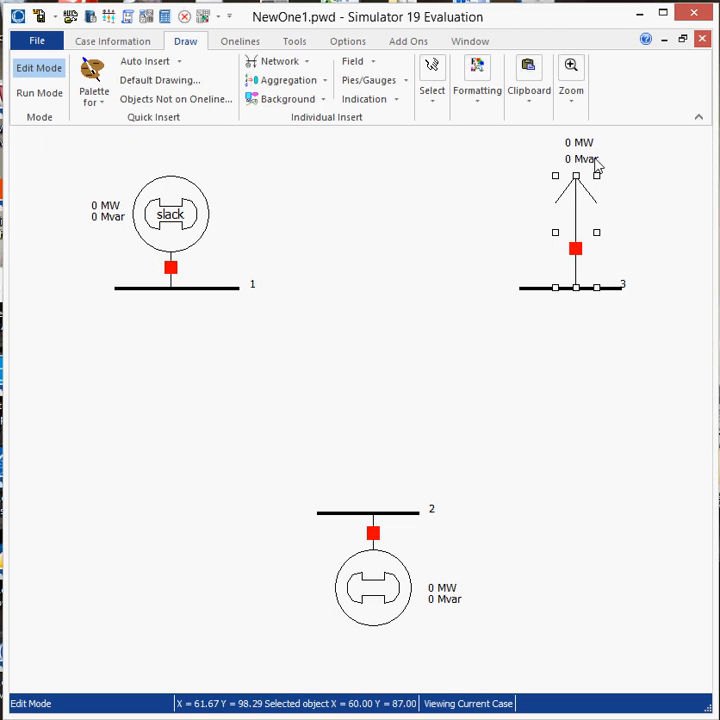
Move the bus 3 load's MW and Mvar fields to the right of its arrow, one below the other
{"action": "left_click_drag", "start_coordinate": [591, 148], "coordinate": [624, 222]}
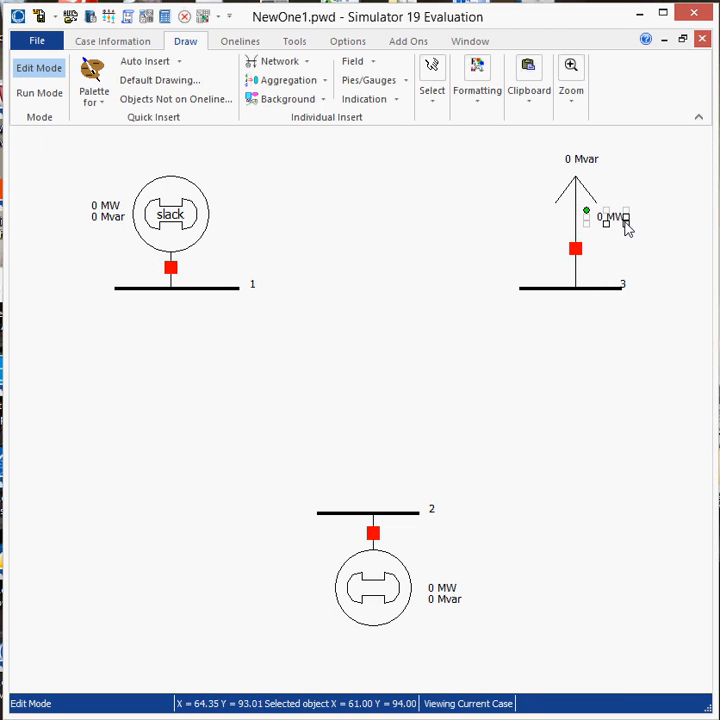
{"action": "left_click_drag", "start_coordinate": [591, 167], "coordinate": [620, 240]}
{"action": "left_click", "coordinate": [673, 225]}
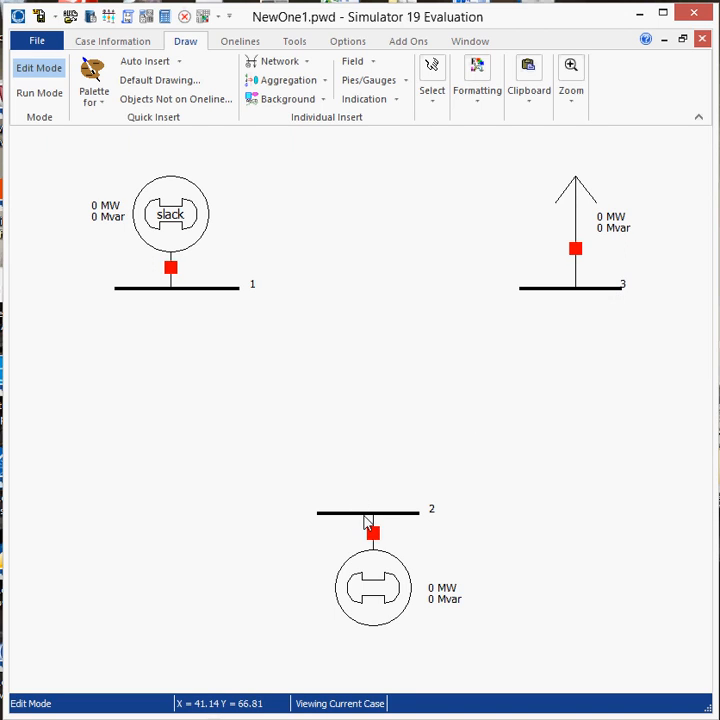
Draw a transmission line from bus 1 to bus 3, routed with square corners below both bars
{"action": "left_click", "coordinate": [299, 64]}
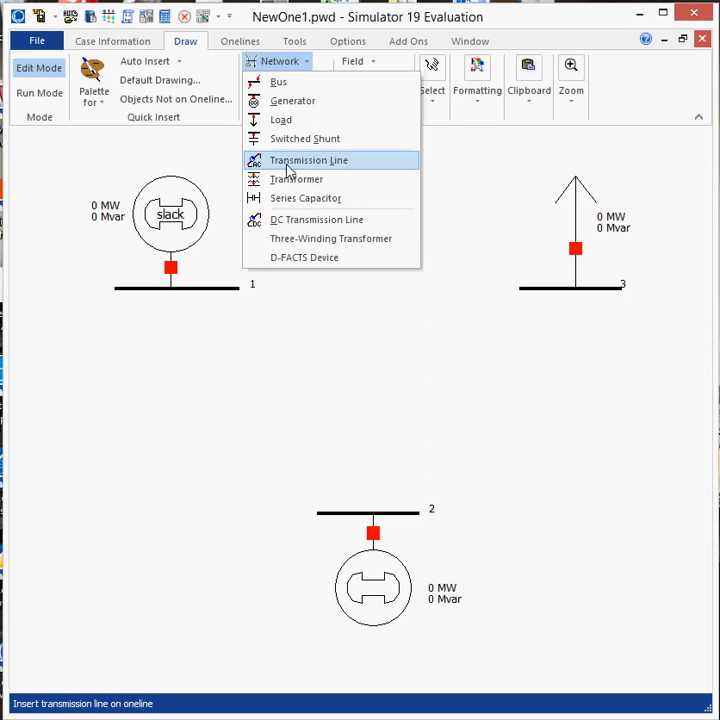
{"action": "left_click", "coordinate": [258, 165]}
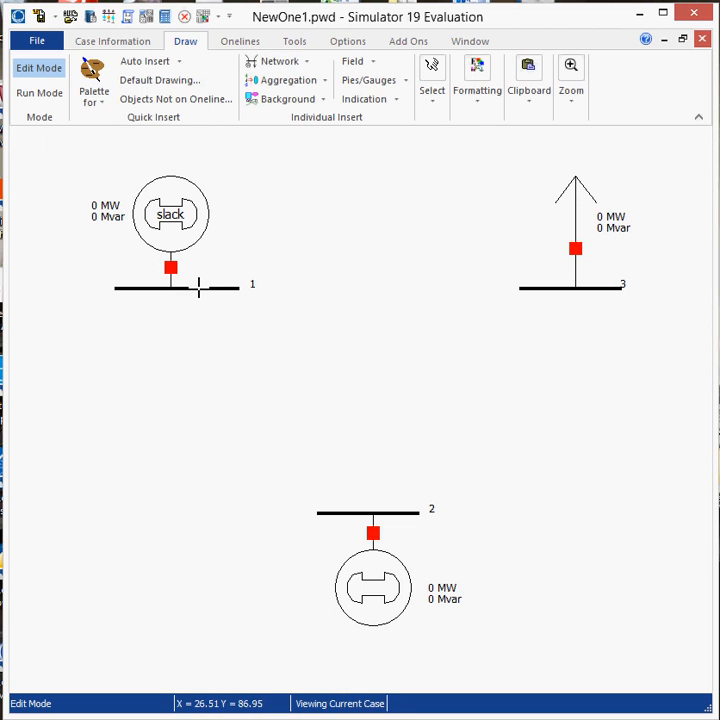
{"action": "left_click", "coordinate": [199, 288]}
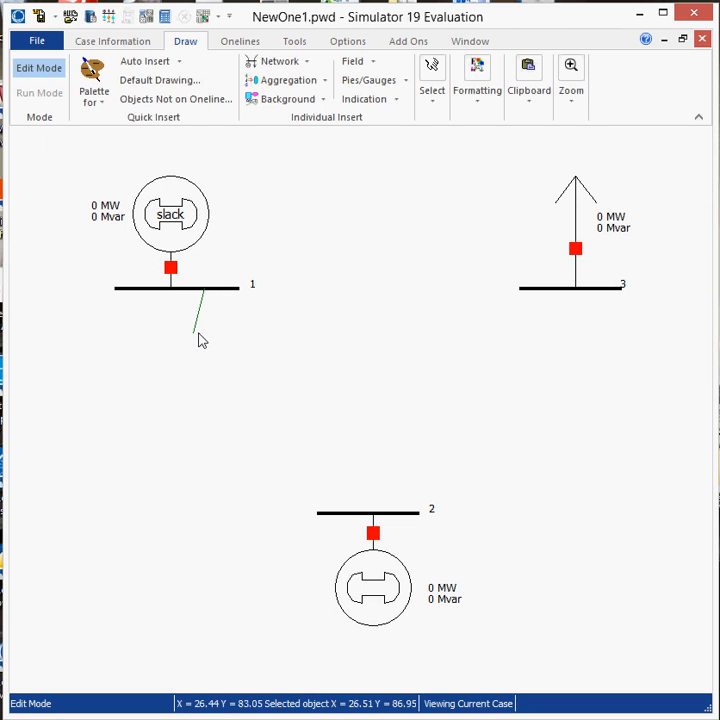
{"action": "left_click", "coordinate": [203, 331]}
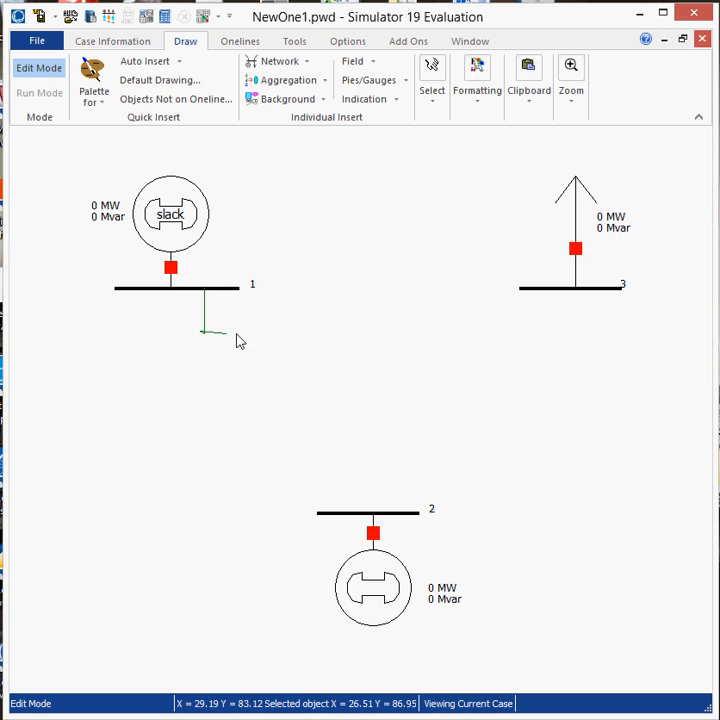
{"action": "left_click", "coordinate": [542, 334]}
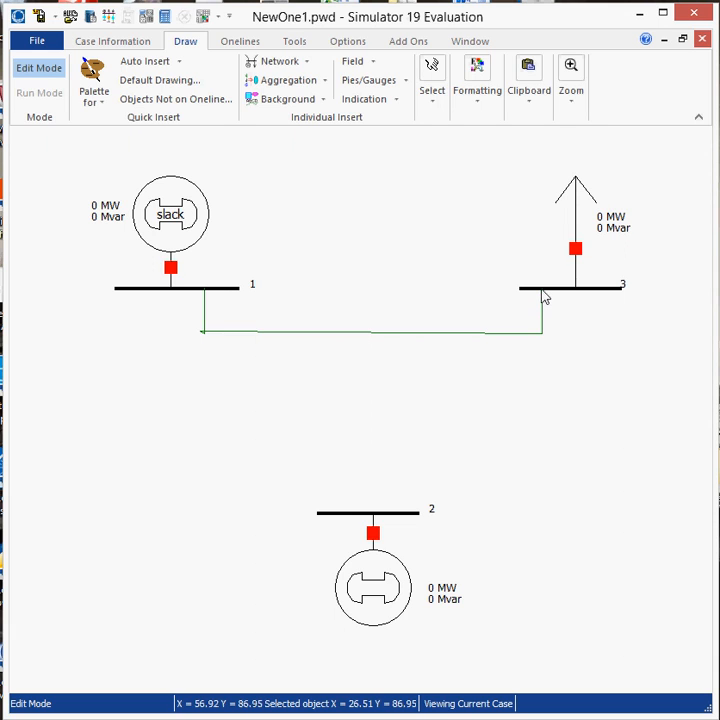
{"action": "double_click", "coordinate": [543, 296]}
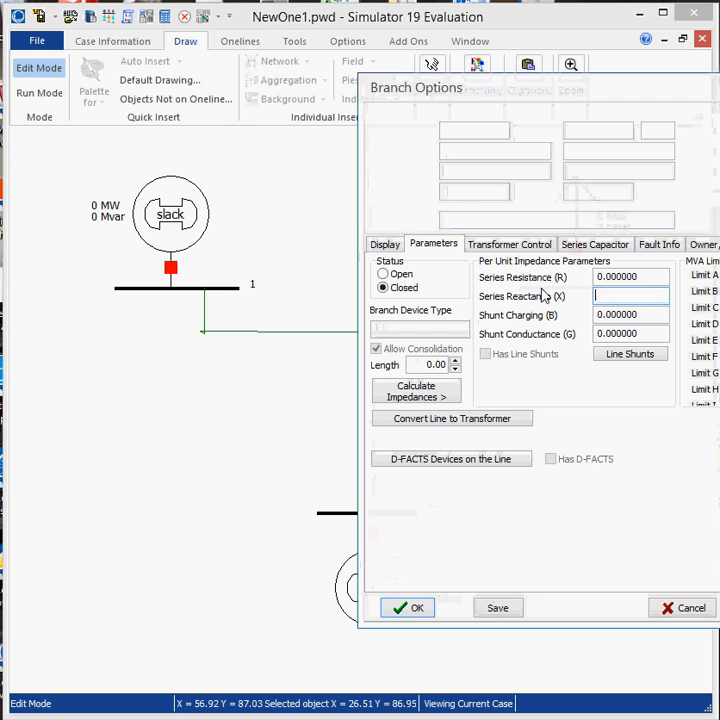
{"action": "left_click_drag", "start_coordinate": [566, 93], "coordinate": [331, 56]}
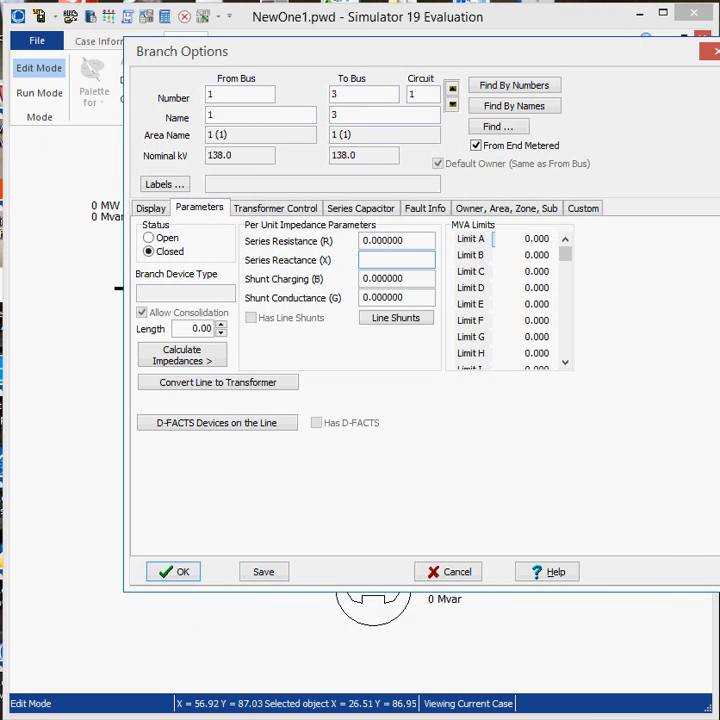
Switch to the Snipping Tool diagram and mark the two parts of impedance Z13 as R and X, then return to the branch options
{"action": "left_click", "coordinate": [515, 695]}
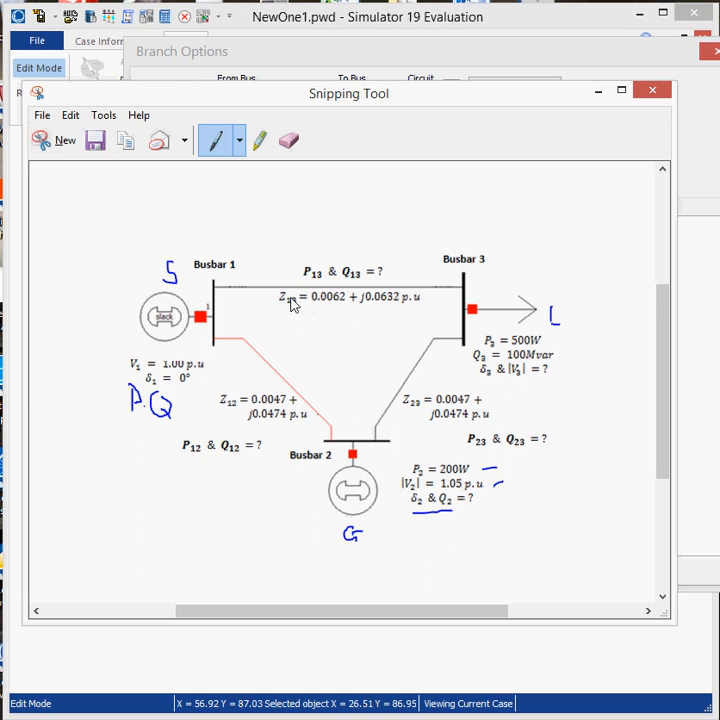
{"action": "mouse_move", "coordinate": [312, 314]}
{"action": "left_mouse_down"}
{"action": "mouse_move", "coordinate": [341, 313]}
{"action": "mouse_move", "coordinate": [327, 323]}
{"action": "mouse_move", "coordinate": [335, 335]}
{"action": "left_mouse_up"}
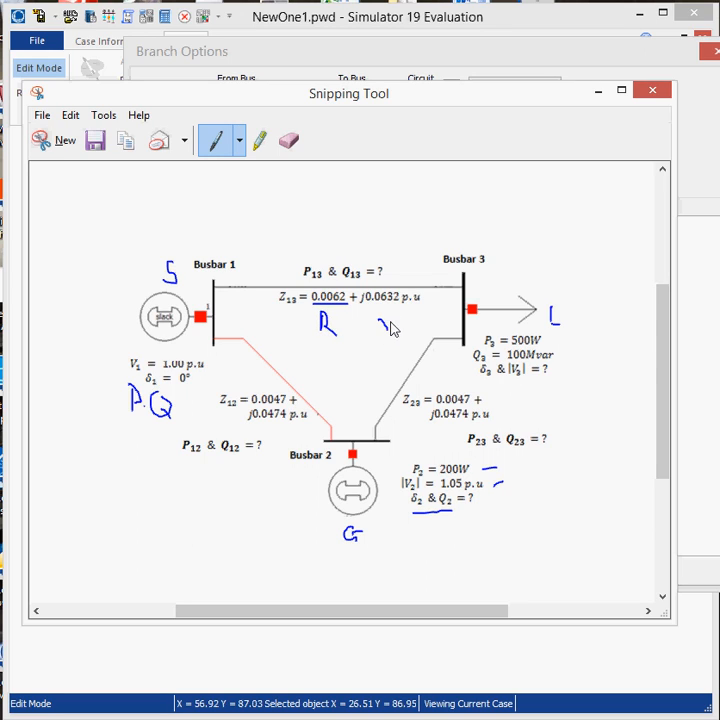
{"action": "left_click_drag", "start_coordinate": [389, 316], "coordinate": [379, 332]}
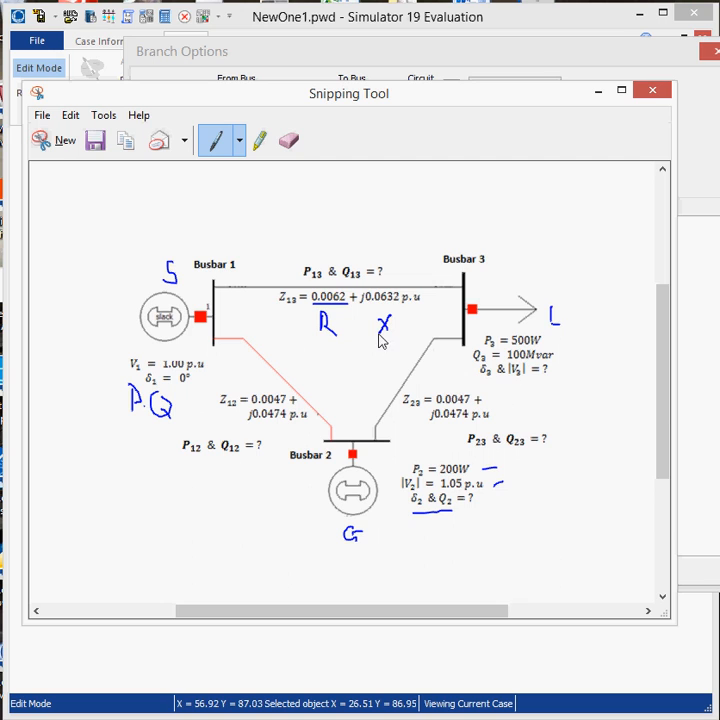
{"action": "left_click", "coordinate": [588, 95]}
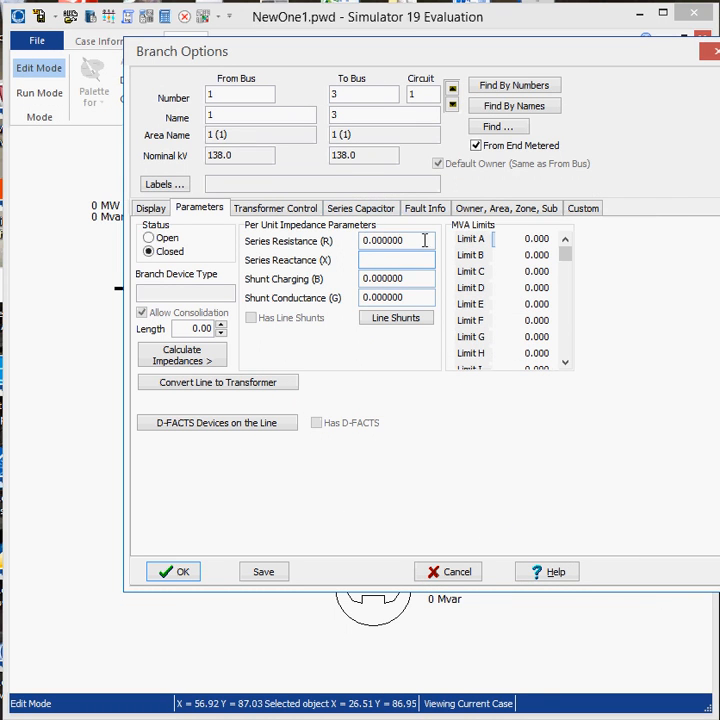
{"action": "key", "text": "alt+Tab"}
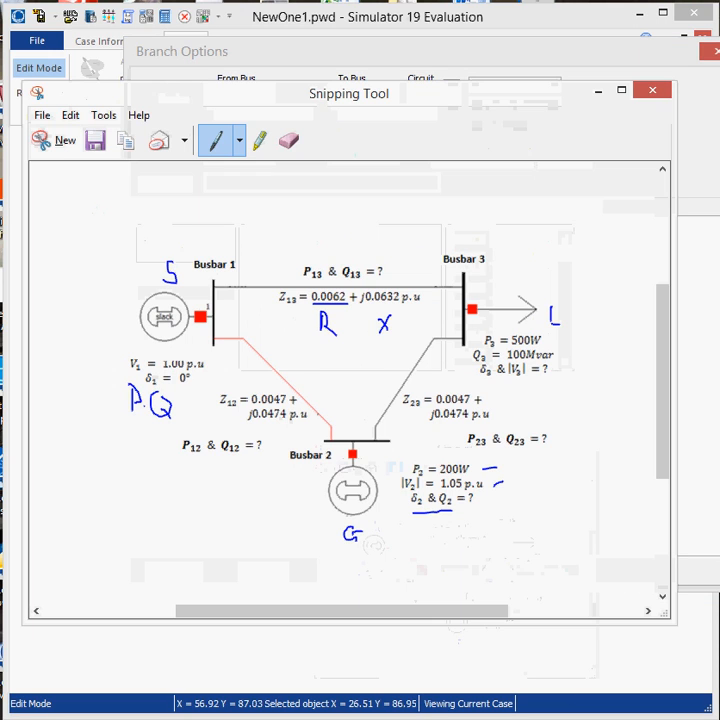
{"action": "key", "text": "alt+Tab"}
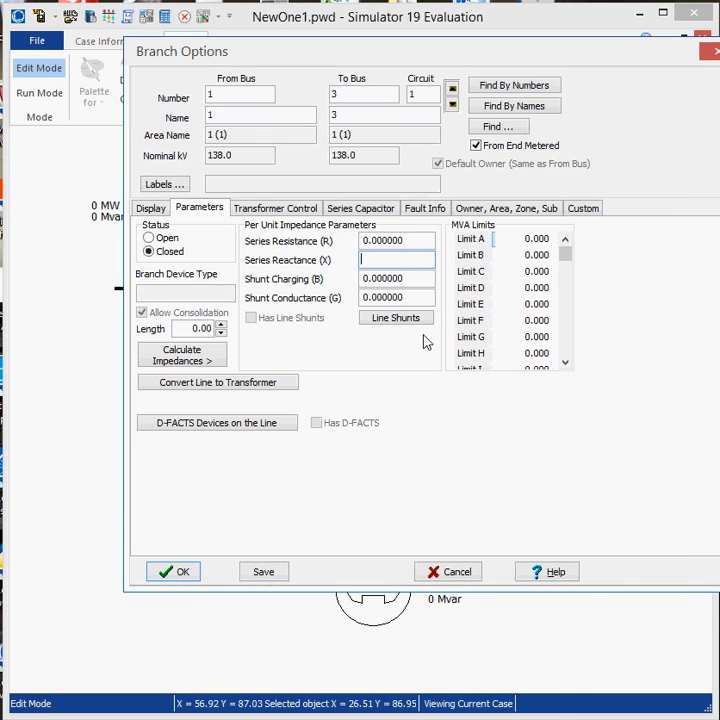
Set the bus 1 to bus 3 line's series resistance to 0.0062 and series reactance to 0.0632, and insert the line
{"action": "left_click_drag", "start_coordinate": [405, 241], "coordinate": [368, 250]}
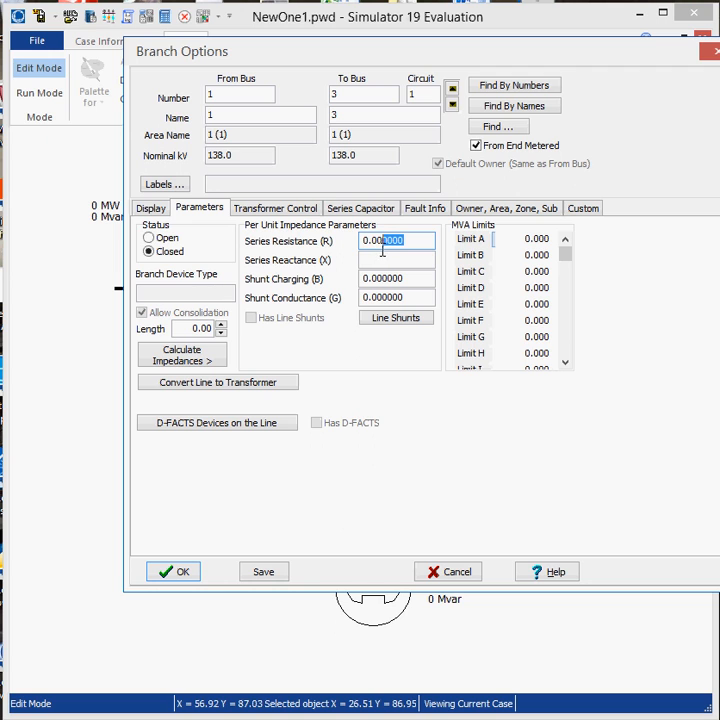
{"action": "type", "text": "62"}
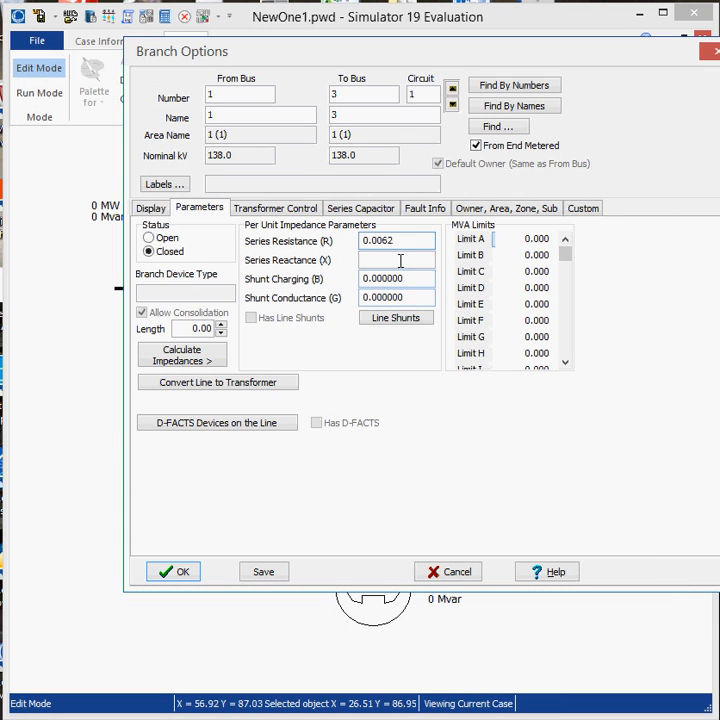
{"action": "left_click", "coordinate": [400, 260]}
{"action": "type", "text": "0.0632"}
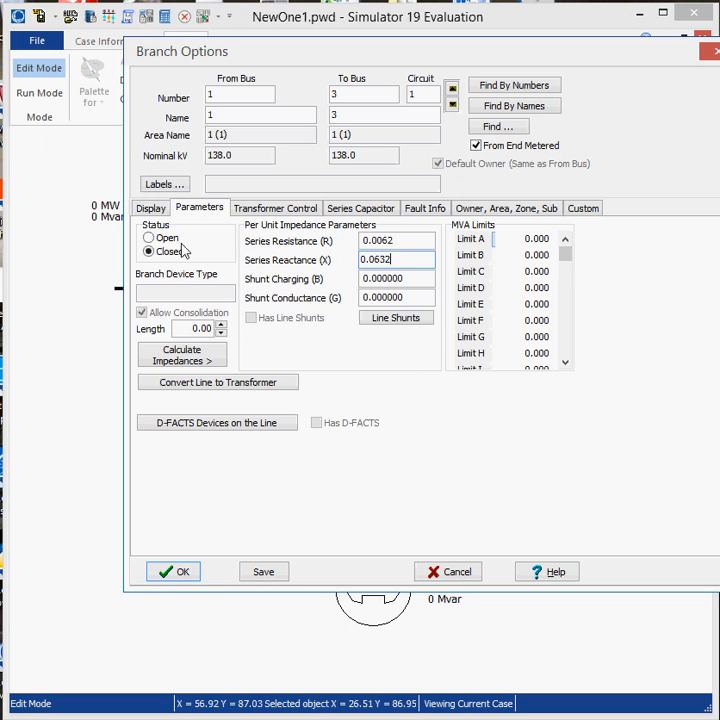
{"action": "left_click", "coordinate": [146, 208]}
{"action": "left_click", "coordinate": [212, 209]}
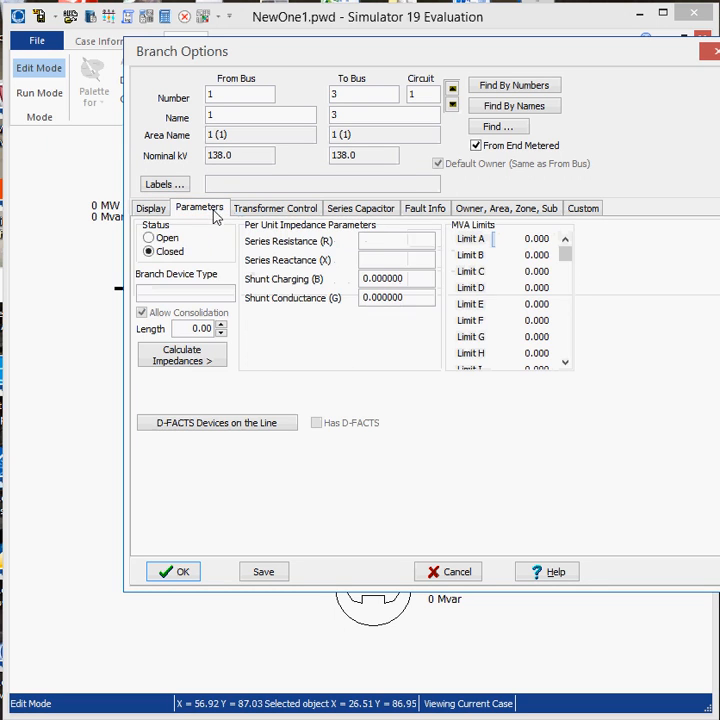
{"action": "left_click", "coordinate": [172, 572]}
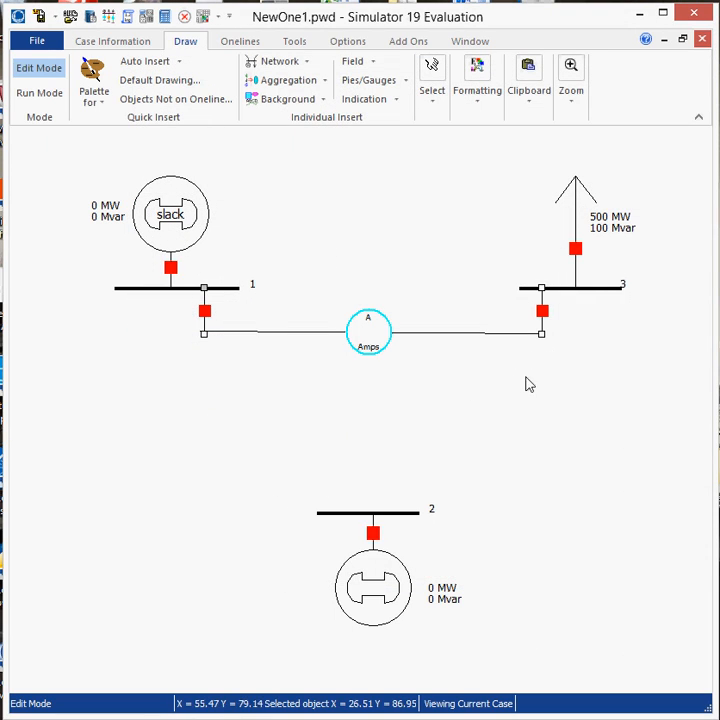
{"action": "left_click", "coordinate": [230, 415]}
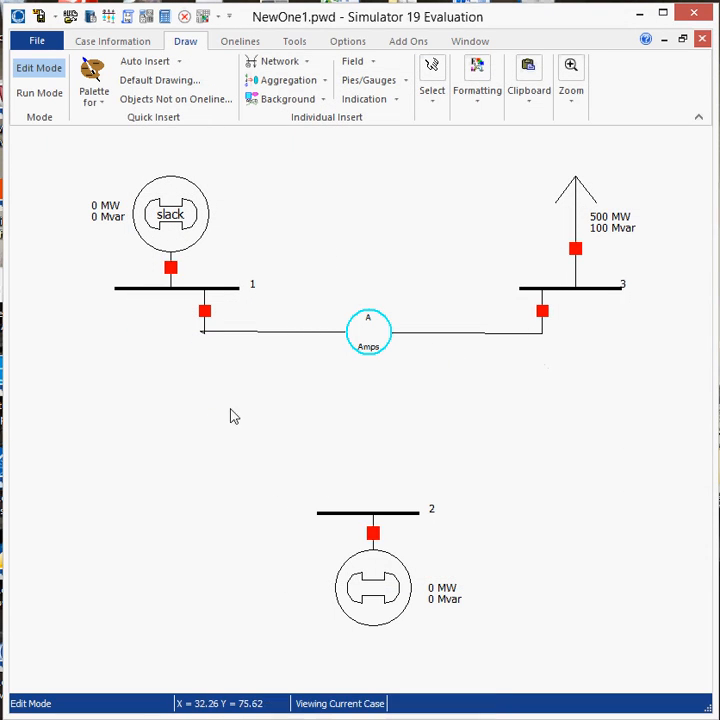
Shift the bus 1 end of the line and the corner below it slightly left to straighten the vertical segment
{"action": "left_click", "coordinate": [203, 332]}
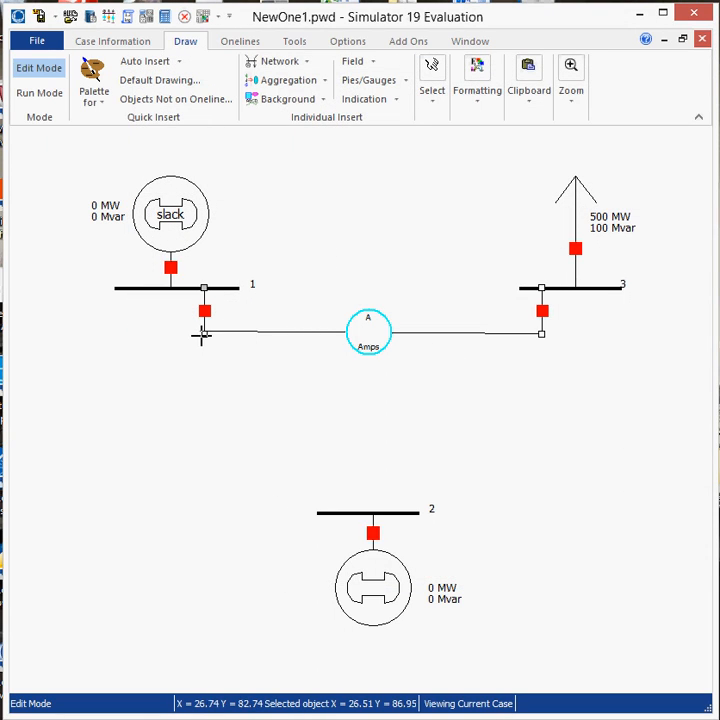
{"action": "mouse_move", "coordinate": [201, 336]}
{"action": "left_mouse_down"}
{"action": "mouse_move", "coordinate": [177, 333]}
{"action": "mouse_move", "coordinate": [195, 333]}
{"action": "left_mouse_up"}
{"action": "left_click_drag", "start_coordinate": [202, 289], "coordinate": [193, 287]}
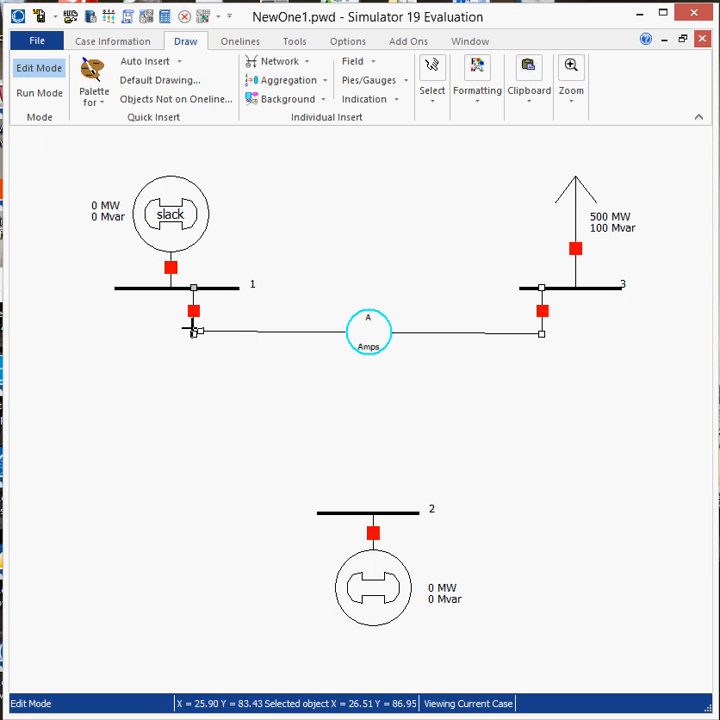
{"action": "left_click", "coordinate": [366, 340]}
{"action": "left_click_drag", "start_coordinate": [341, 338], "coordinate": [341, 347]}
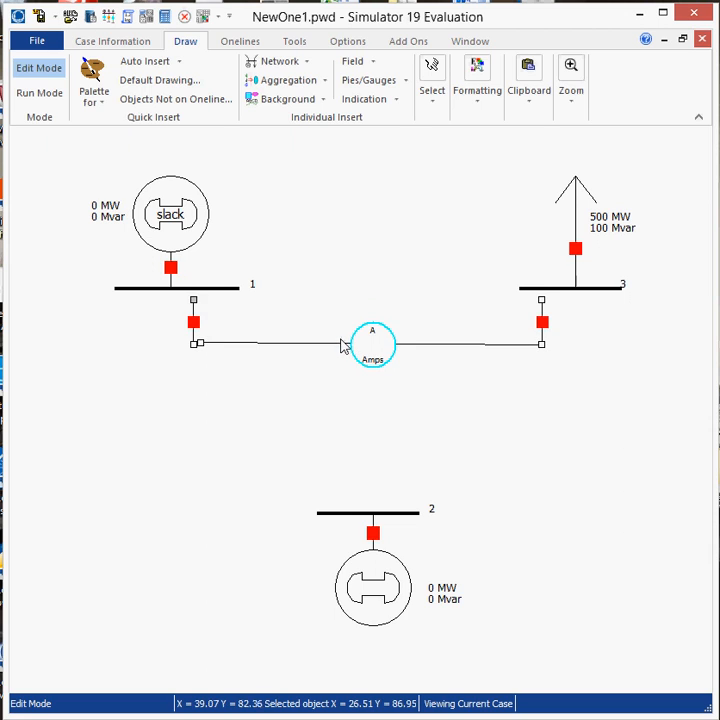
{"action": "key", "text": "ctrl+z"}
{"action": "left_click", "coordinate": [250, 405]}
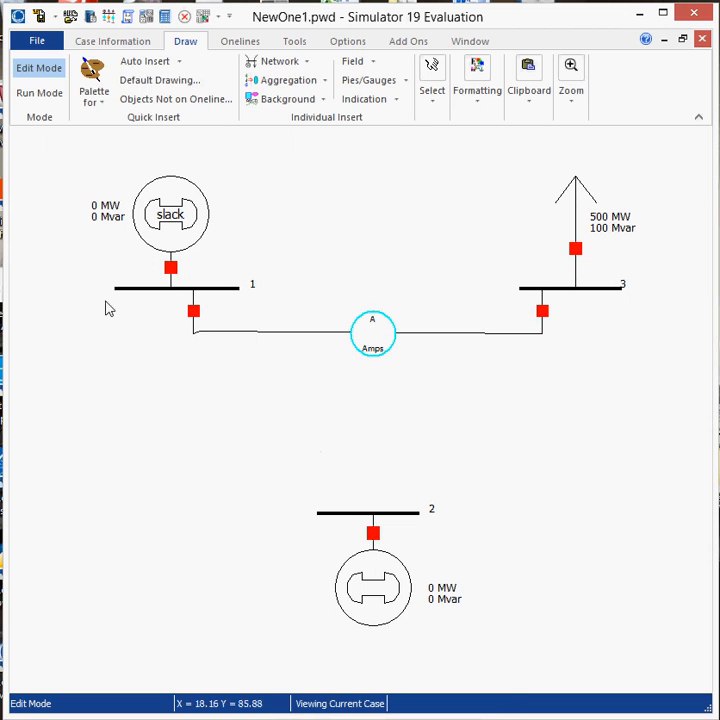
Draw a transmission line from bus 1 down to bus 2, with a corner below bus 1 and another above bus 2
{"action": "left_click", "coordinate": [285, 66]}
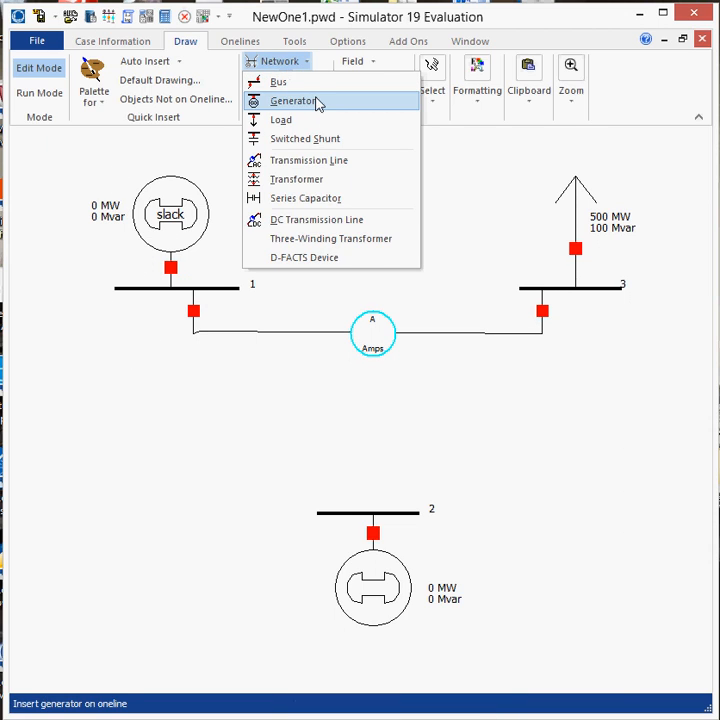
{"action": "left_click", "coordinate": [317, 166]}
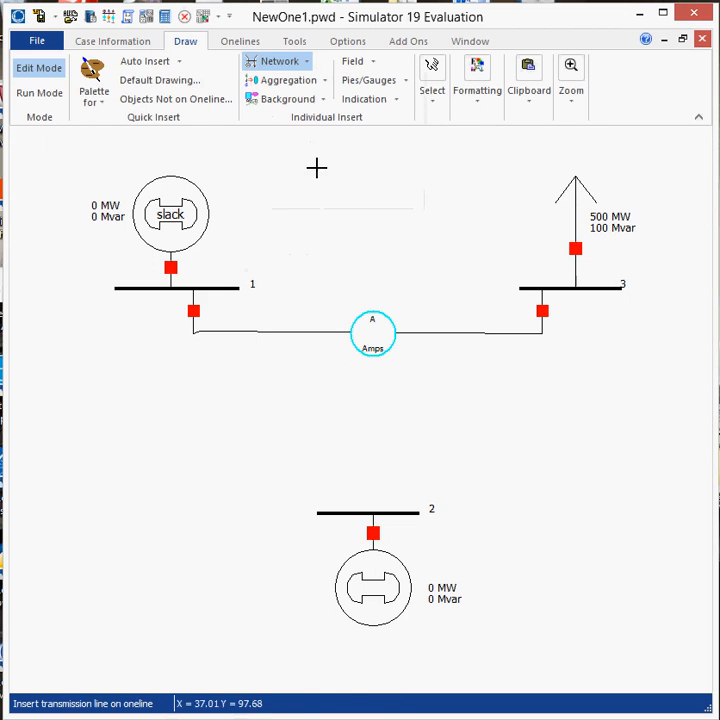
{"action": "left_click", "coordinate": [147, 289]}
{"action": "left_click", "coordinate": [147, 379]}
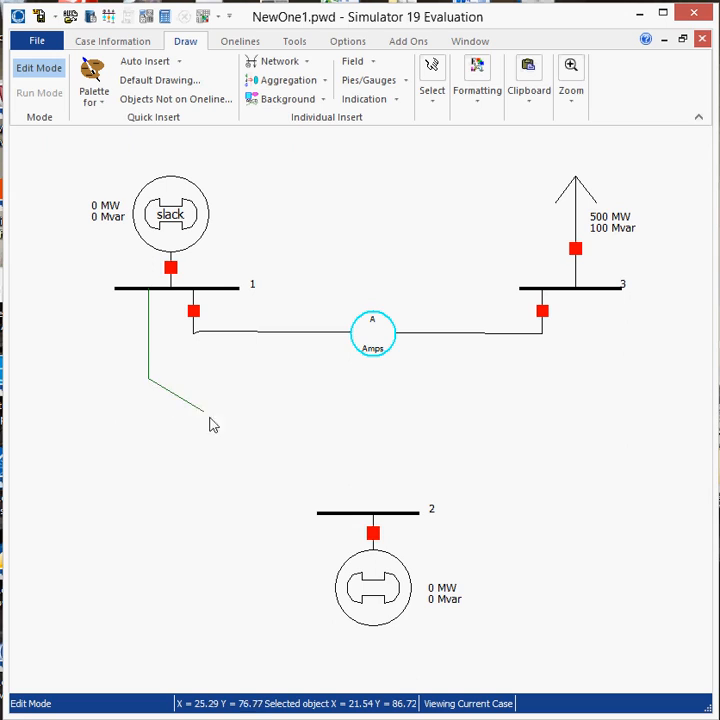
{"action": "left_click", "coordinate": [340, 467]}
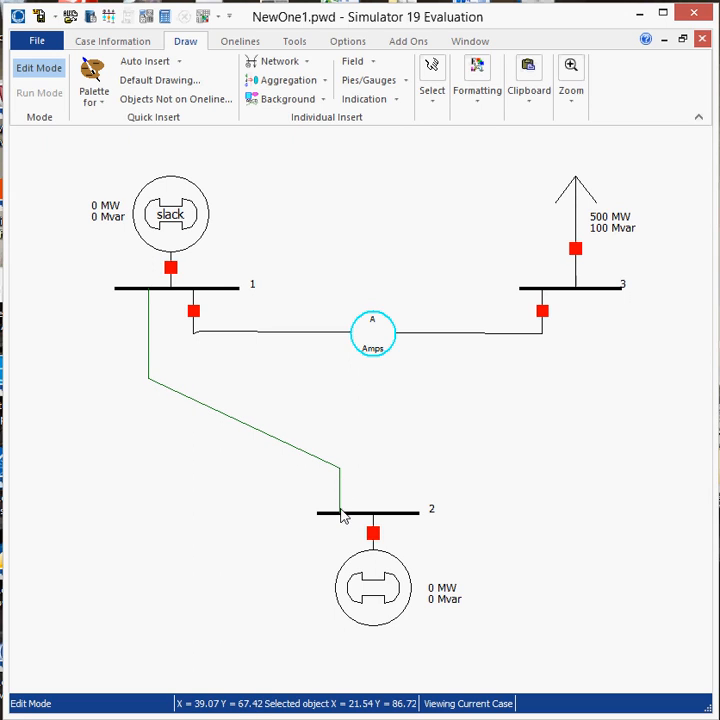
{"action": "double_click", "coordinate": [341, 515]}
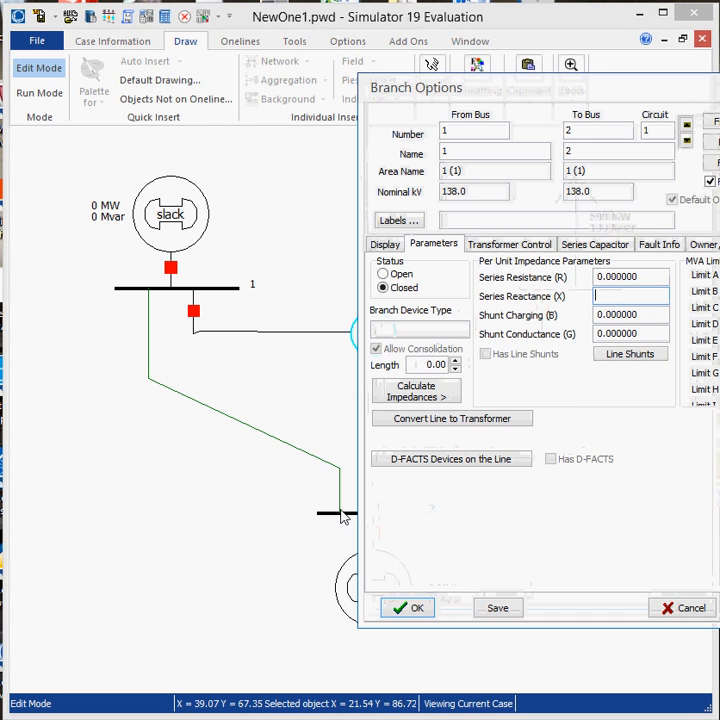
Look up impedance Z12 in the Snipping Tool diagram and set the bus 1 to bus 2 line's series resistance to 0.0047
{"action": "left_click_drag", "start_coordinate": [450, 88], "coordinate": [147, 99]}
{"action": "key", "text": "alt+Tab"}
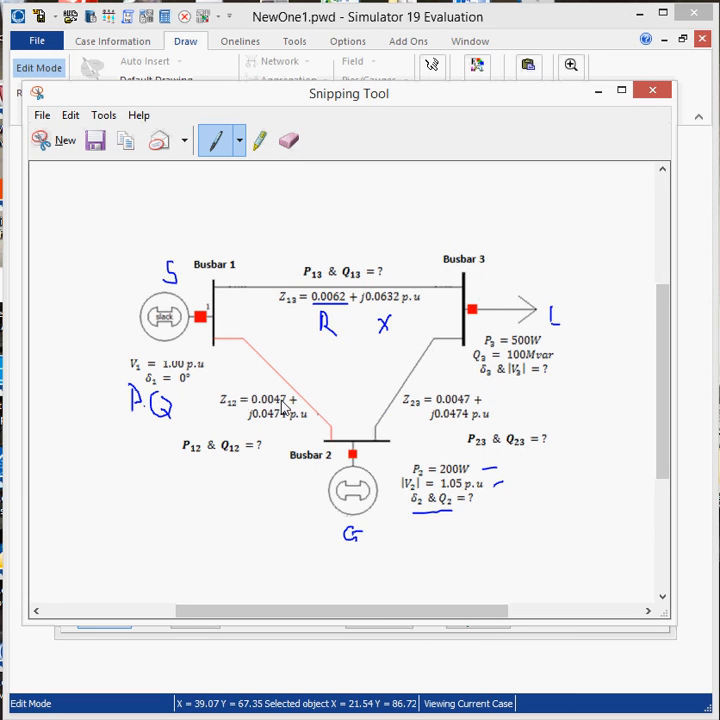
{"action": "left_click", "coordinate": [599, 91]}
{"action": "left_click_drag", "start_coordinate": [340, 287], "coordinate": [321, 287]}
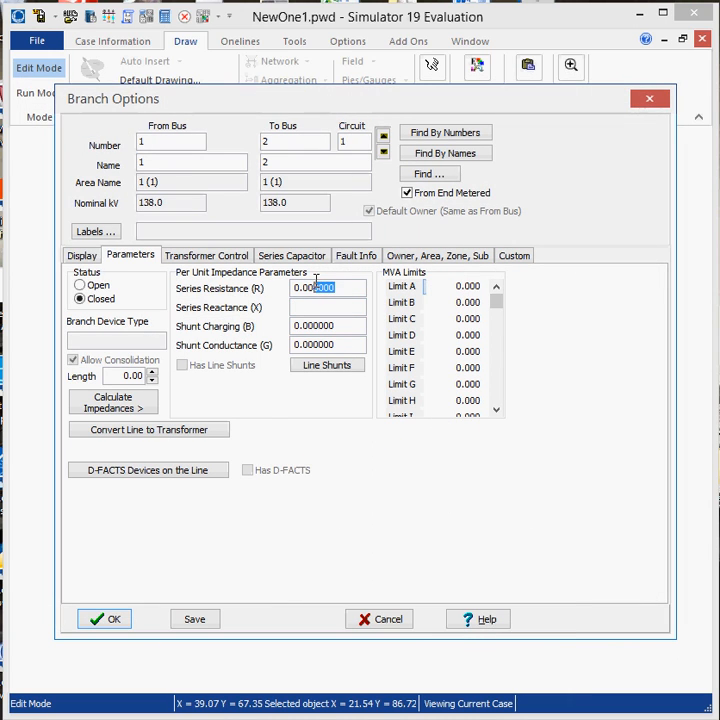
{"action": "type", "text": "47"}
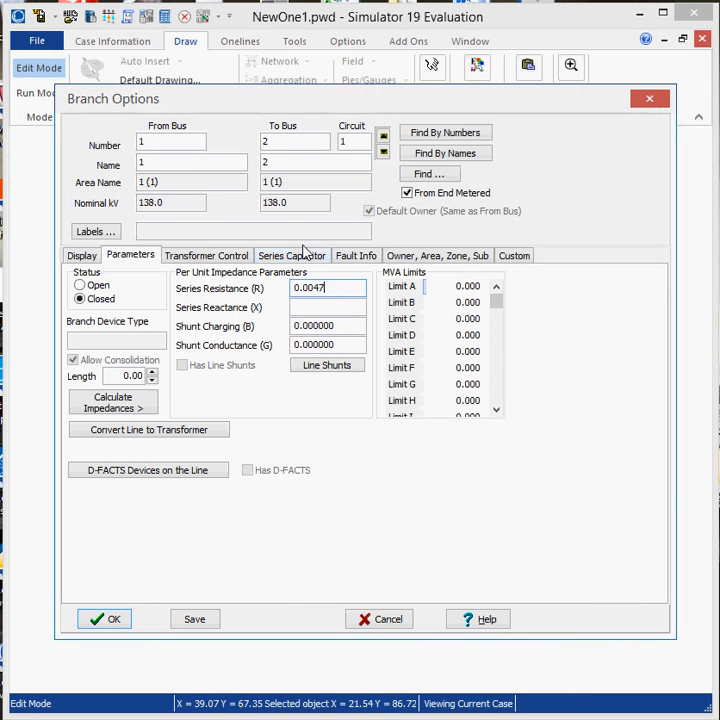
Recheck Z12 in the diagram, set the bus 1 to bus 2 line's series reactance to 0.0474, and insert the line
{"action": "key", "text": "alt+Tab"}
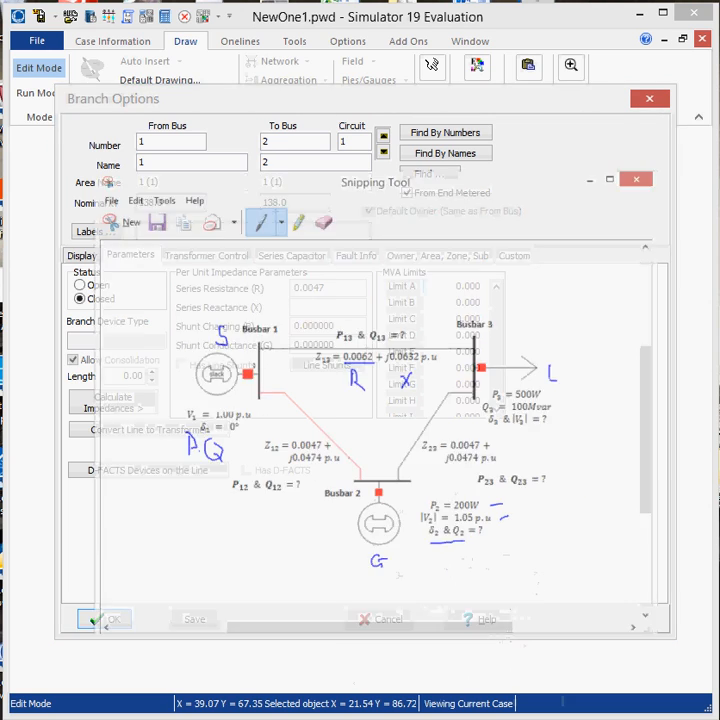
{"action": "key", "text": "alt+Tab"}
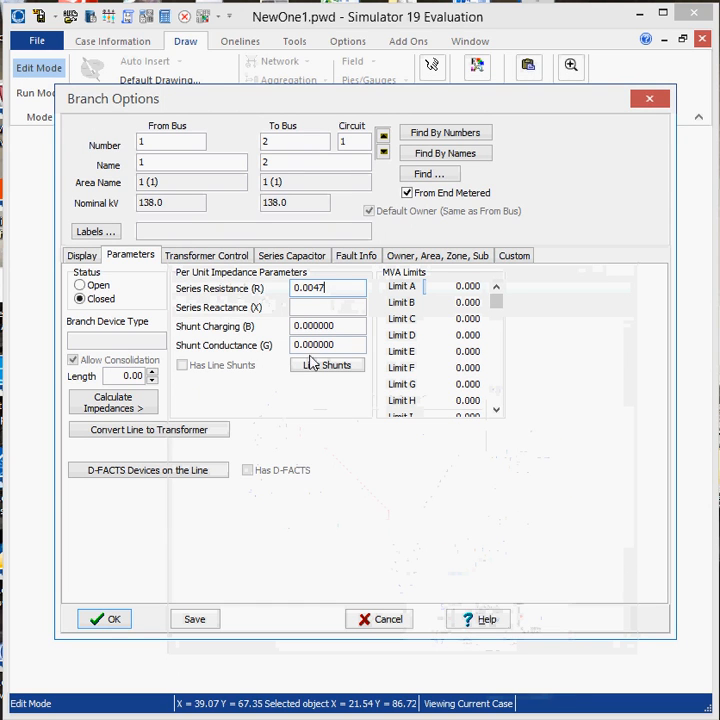
{"action": "left_click", "coordinate": [299, 305]}
{"action": "type", "text": "0."}
{"action": "type", "text": "07"}
{"action": "type", "text": "74"}
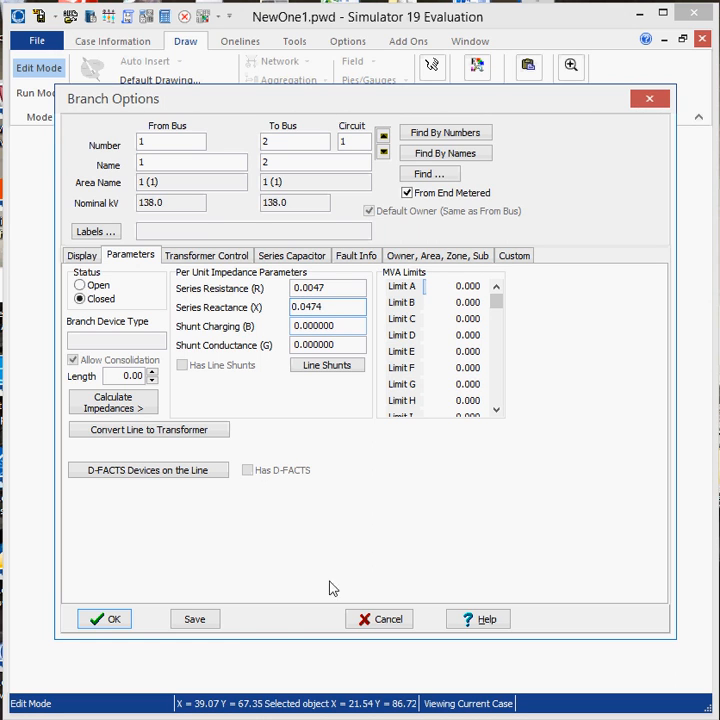
{"action": "left_click", "coordinate": [112, 618]}
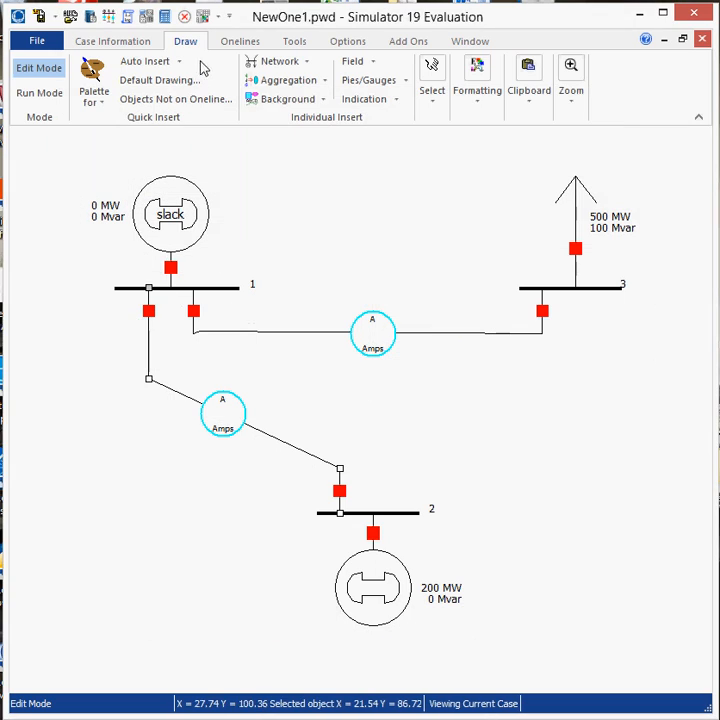
{"action": "left_click", "coordinate": [288, 66]}
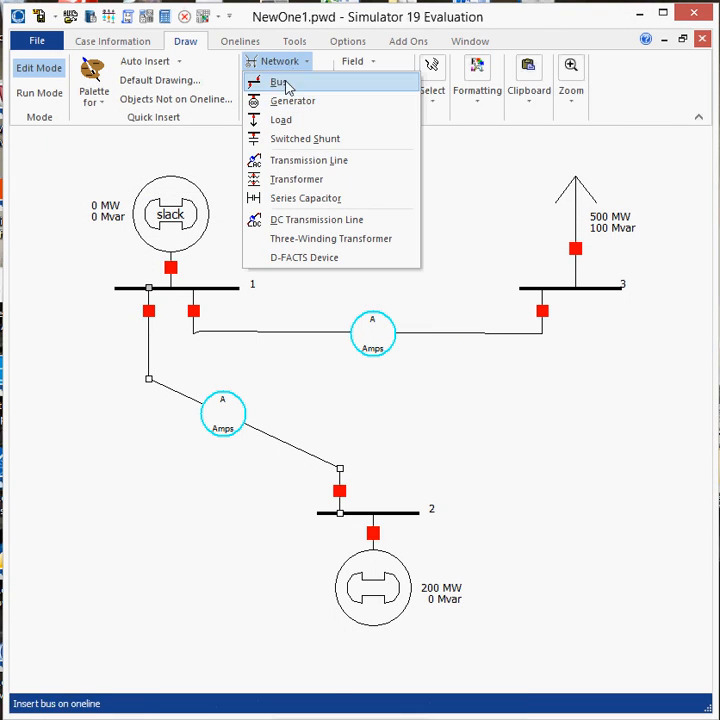
{"action": "left_click", "coordinate": [305, 161]}
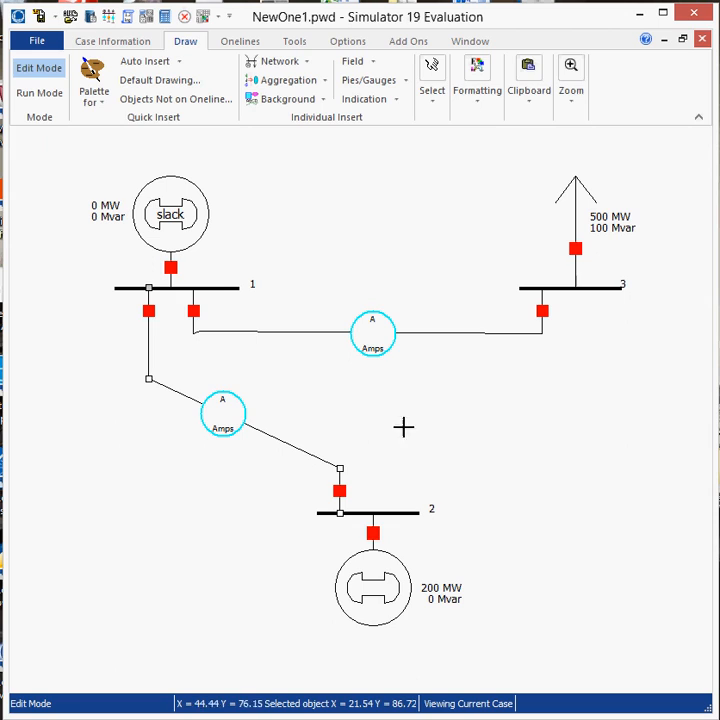
{"action": "left_click", "coordinate": [394, 511]}
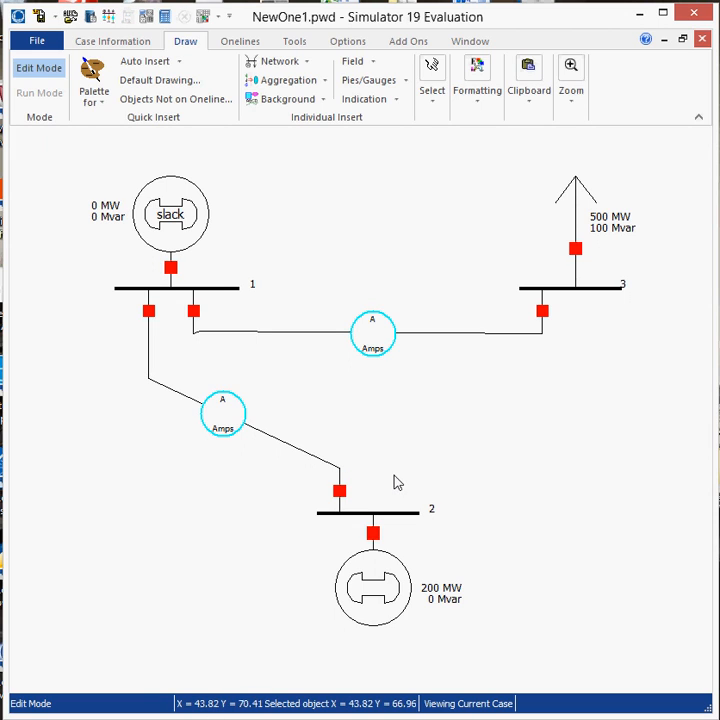
Draw a transmission line from bus 2 up to bus 3, with a corner above bus 2 and another below bus 3
{"action": "left_click", "coordinate": [299, 66]}
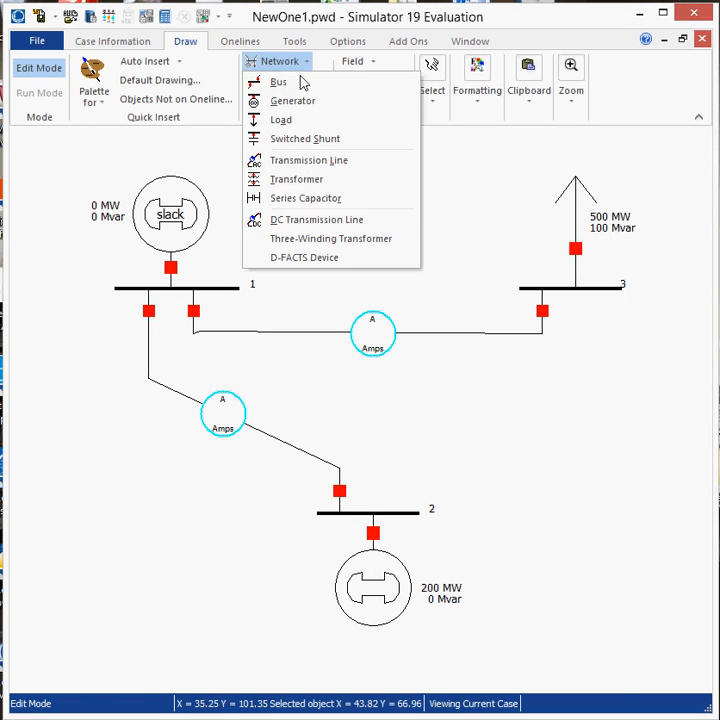
{"action": "left_click", "coordinate": [310, 161]}
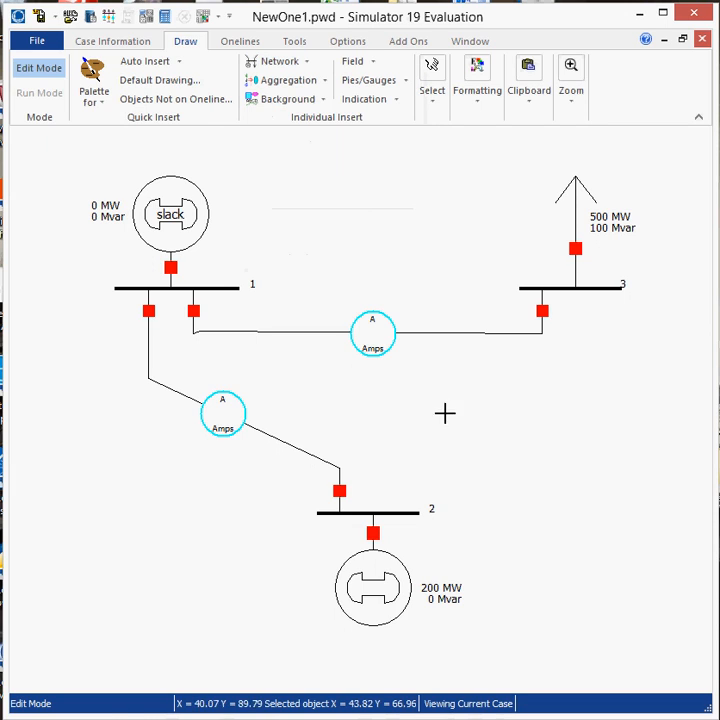
{"action": "left_click", "coordinate": [395, 512]}
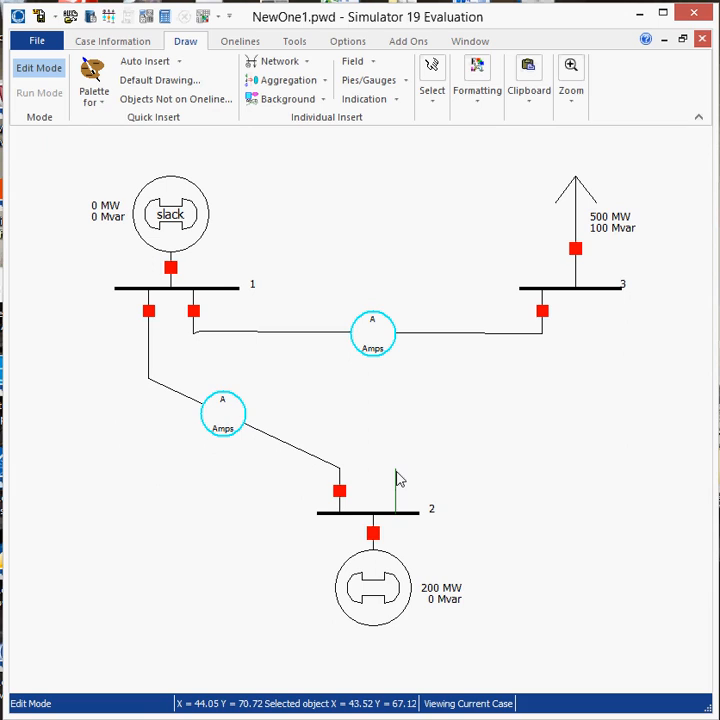
{"action": "left_click", "coordinate": [395, 471]}
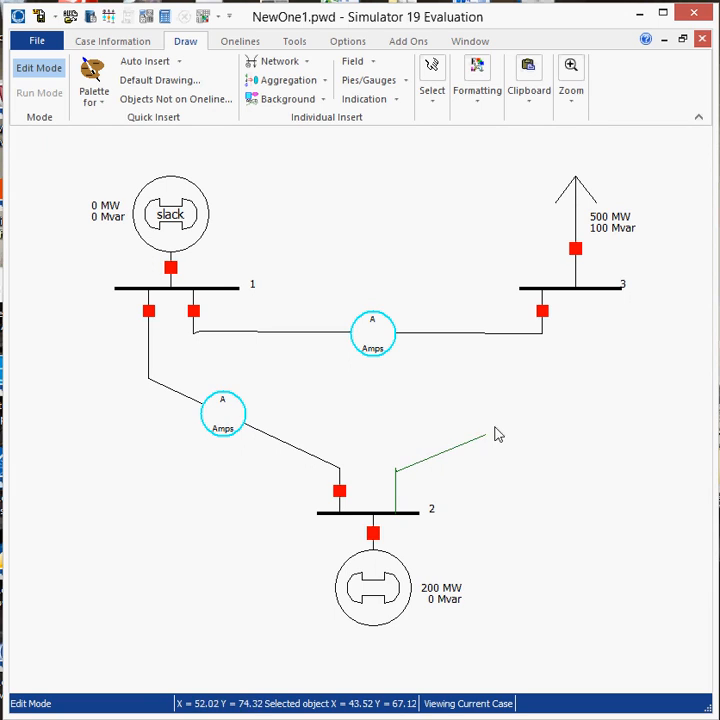
{"action": "left_click", "coordinate": [598, 368]}
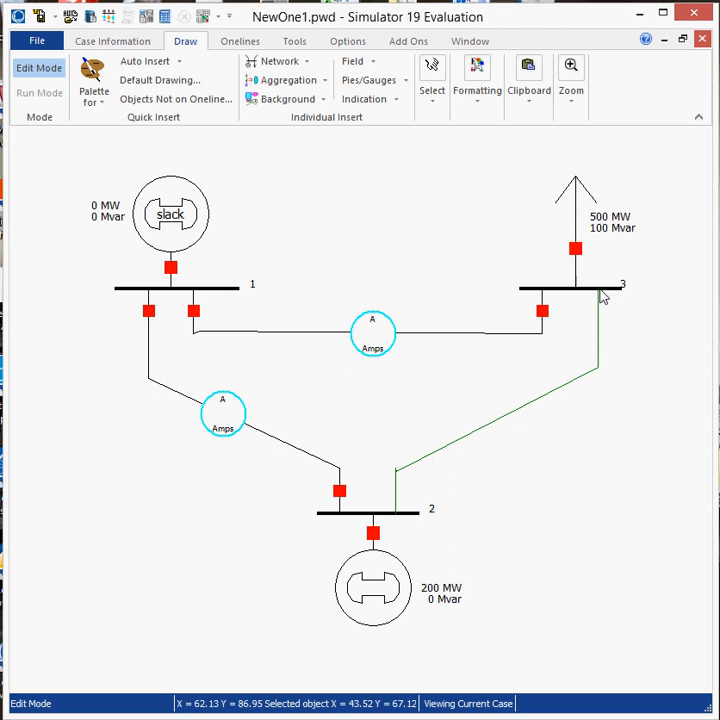
{"action": "double_click", "coordinate": [600, 308]}
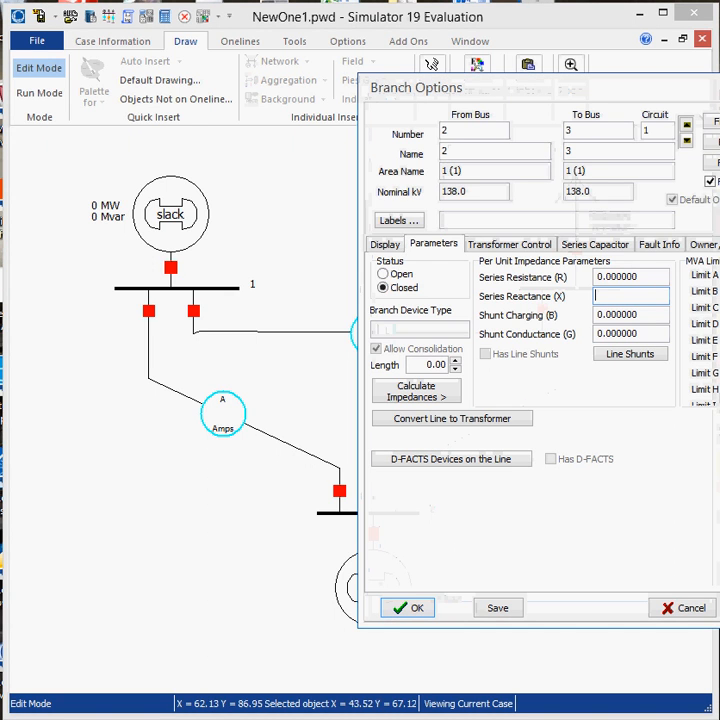
Check Z23 in the diagram, set the bus 2 to bus 3 line's series resistance to 0.0047 and series reactance to 0.0474, and insert it
{"action": "left_click_drag", "start_coordinate": [716, 92], "coordinate": [455, 85]}
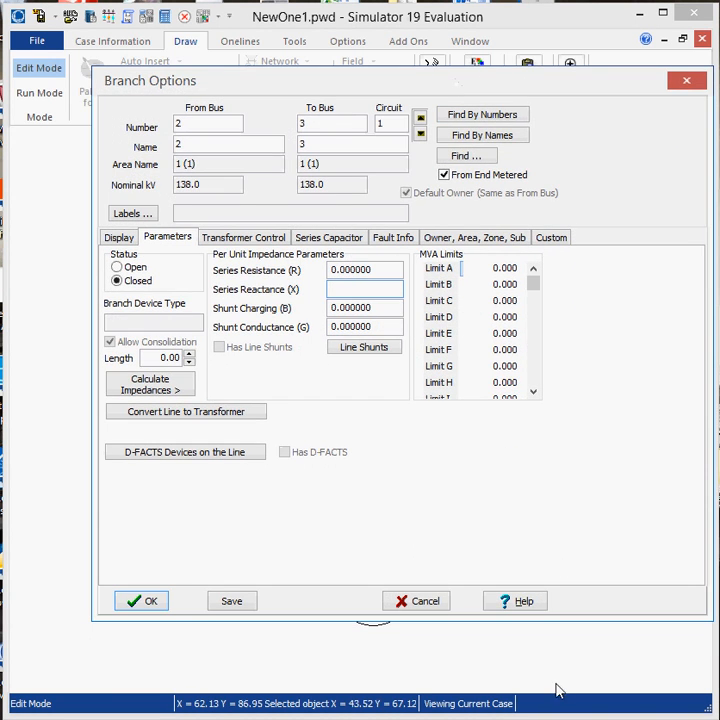
{"action": "key", "text": "alt+Tab"}
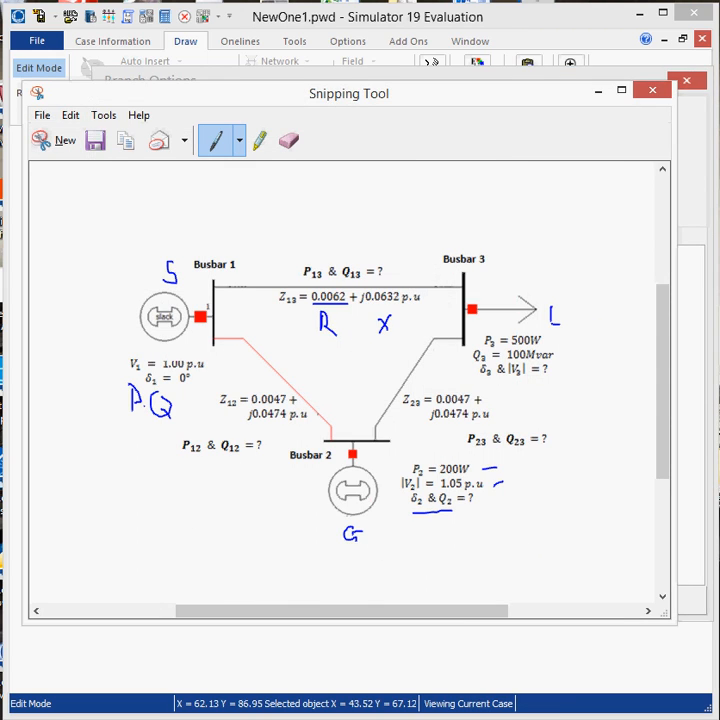
{"action": "key", "text": "alt+Tab"}
{"action": "left_click_drag", "start_coordinate": [368, 269], "coordinate": [351, 266]}
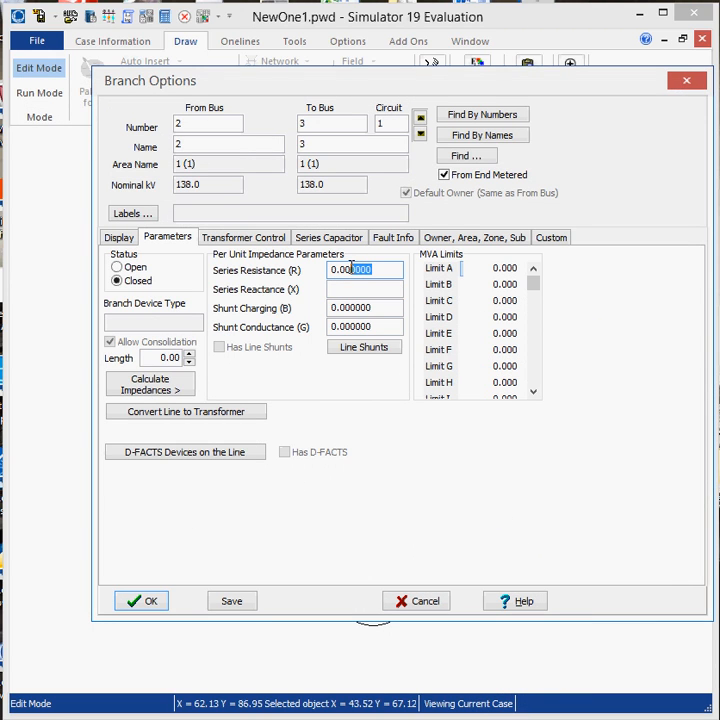
{"action": "type", "text": "8"}
{"action": "type", "text": "0.0"}
{"action": "type", "text": "474"}
{"action": "left_click", "coordinate": [133, 601]}
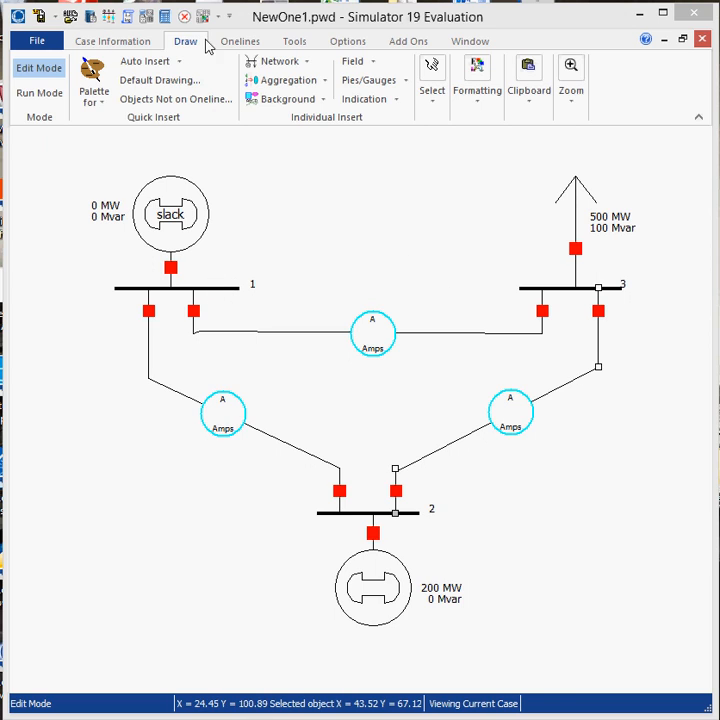
Insert a bus field at bus 1 that displays the Bus Voltage (p.u.)
{"action": "left_click", "coordinate": [358, 68]}
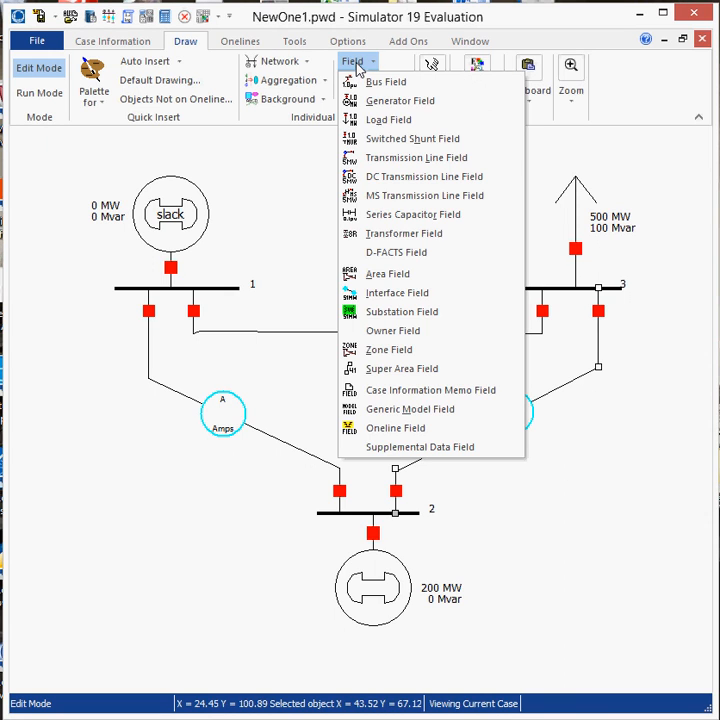
{"action": "left_click", "coordinate": [372, 64]}
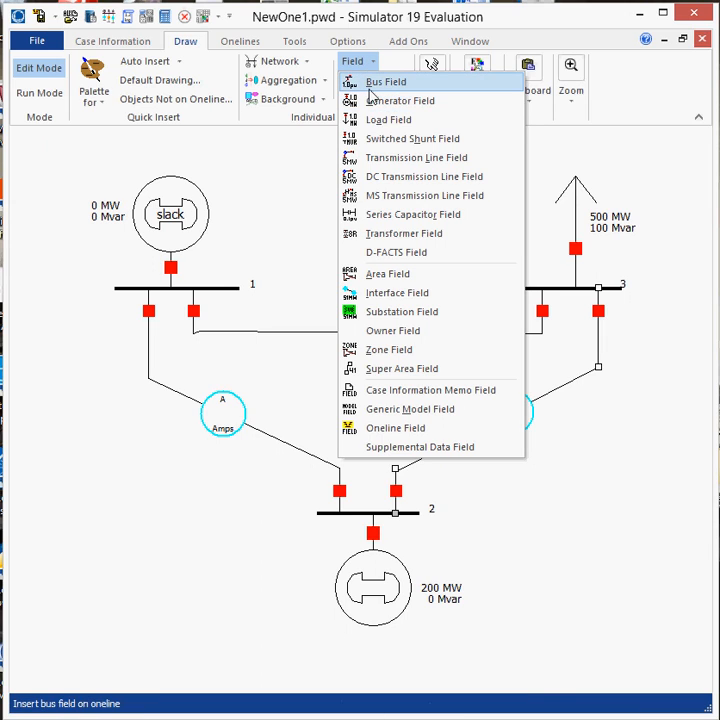
{"action": "left_click", "coordinate": [370, 86]}
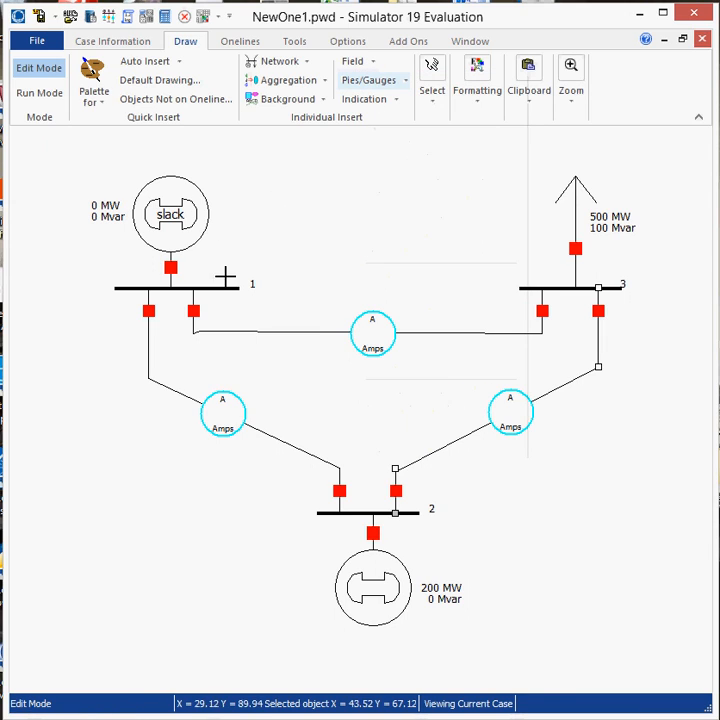
{"action": "left_click", "coordinate": [526, 161]}
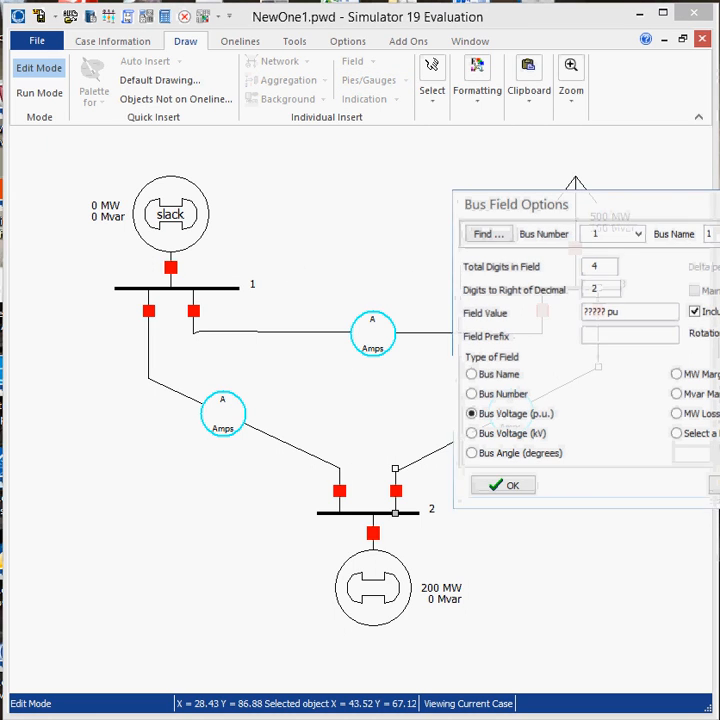
{"action": "left_click_drag", "start_coordinate": [580, 205], "coordinate": [298, 165]}
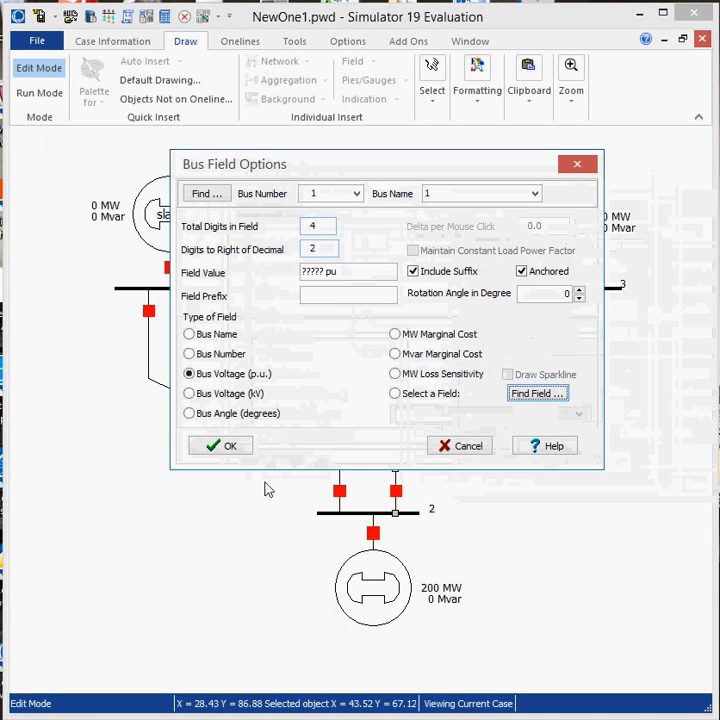
{"action": "left_click", "coordinate": [190, 376]}
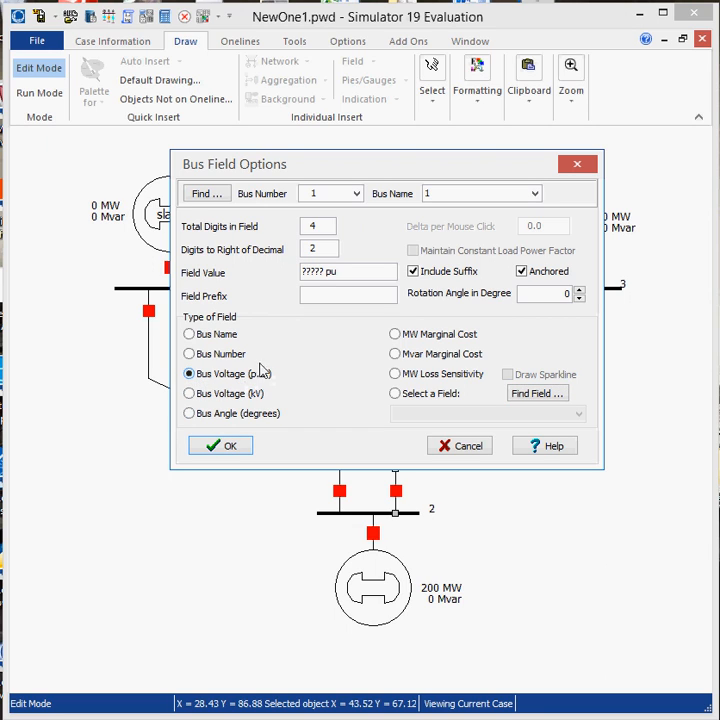
{"action": "left_click", "coordinate": [234, 448]}
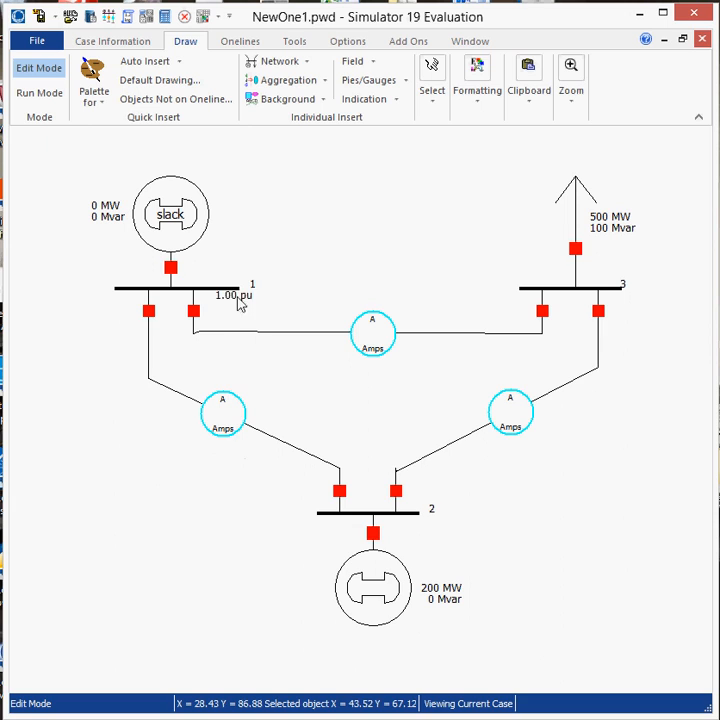
Insert a second bus field at bus 1 that displays the Bus Angle (degrees), placed directly below its voltage field
{"action": "left_click", "coordinate": [352, 63]}
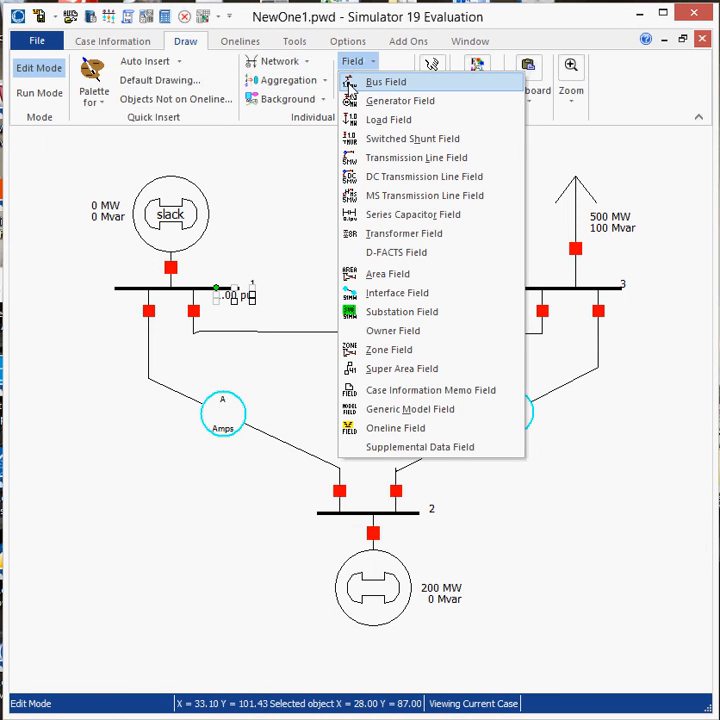
{"action": "left_click", "coordinate": [370, 84]}
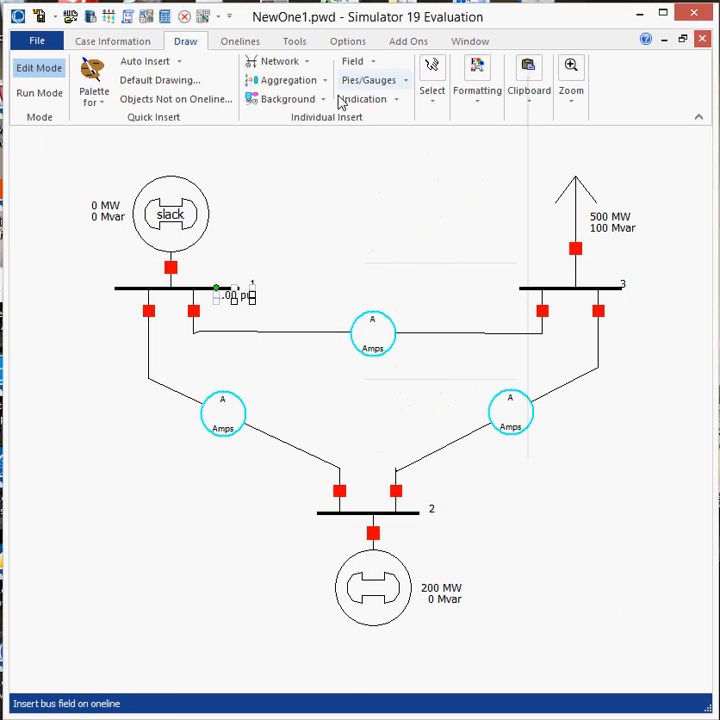
{"action": "left_click", "coordinate": [213, 290]}
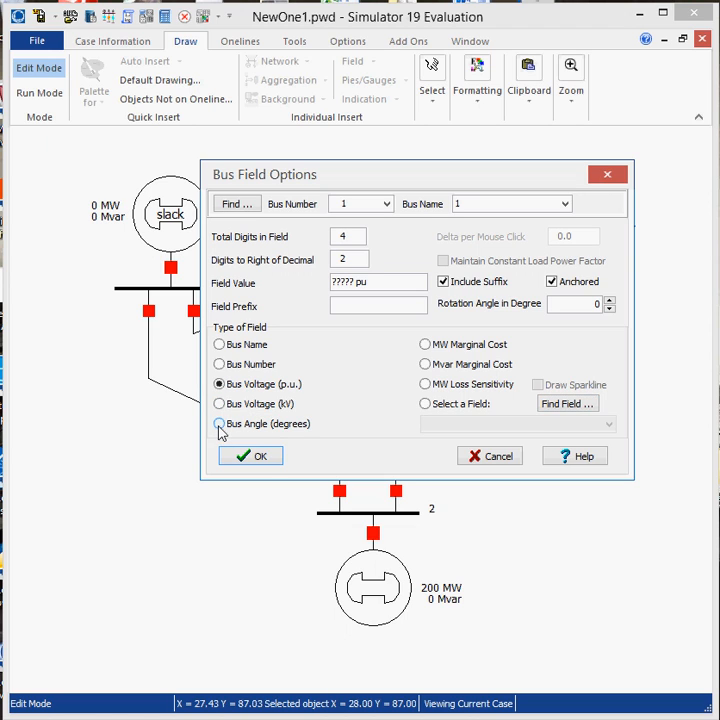
{"action": "left_click", "coordinate": [220, 426]}
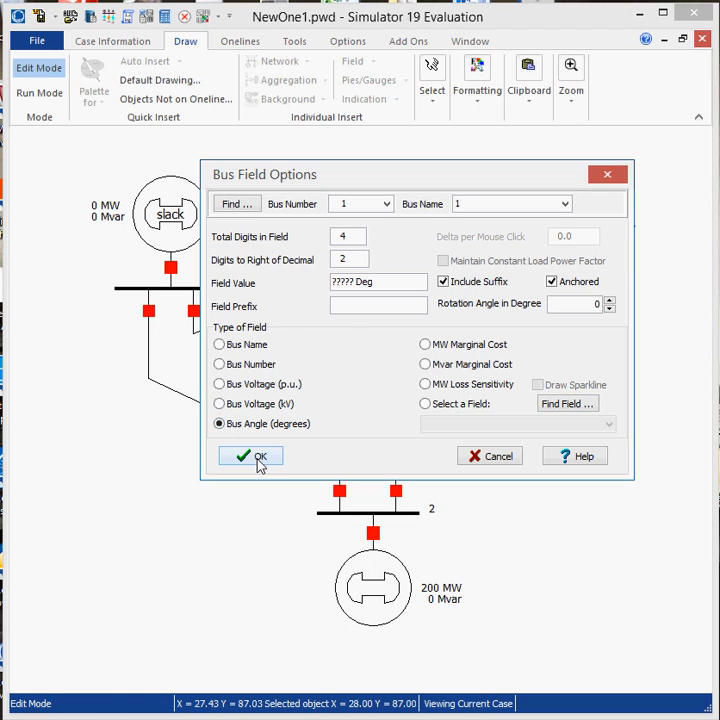
{"action": "left_click", "coordinate": [259, 457]}
{"action": "mouse_move", "coordinate": [238, 309]}
{"action": "left_mouse_down"}
{"action": "mouse_move", "coordinate": [222, 312]}
{"action": "mouse_move", "coordinate": [235, 317]}
{"action": "left_mouse_up"}
{"action": "left_click", "coordinate": [297, 252]}
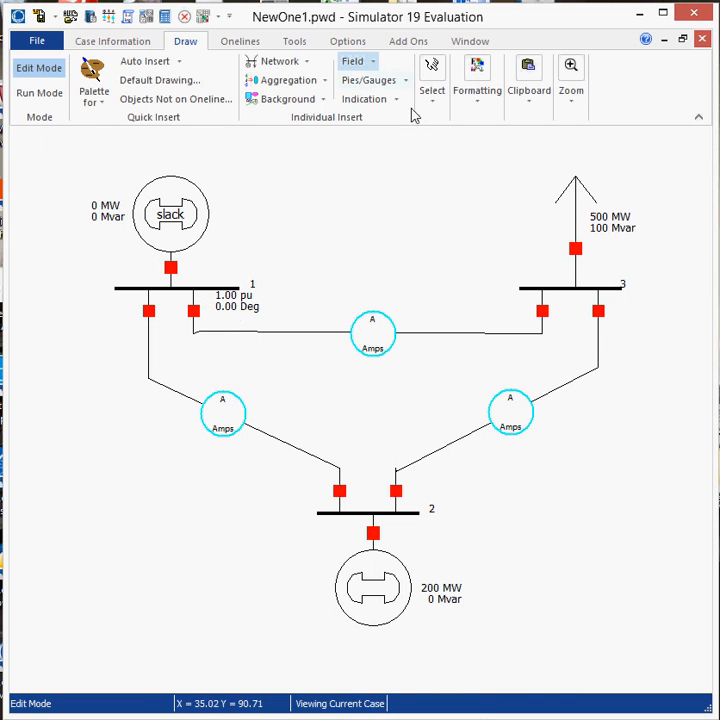
Insert a bus field that displays the Bus Voltage (p.u.) beneath the left end of bus 2
{"action": "left_click", "coordinate": [362, 61]}
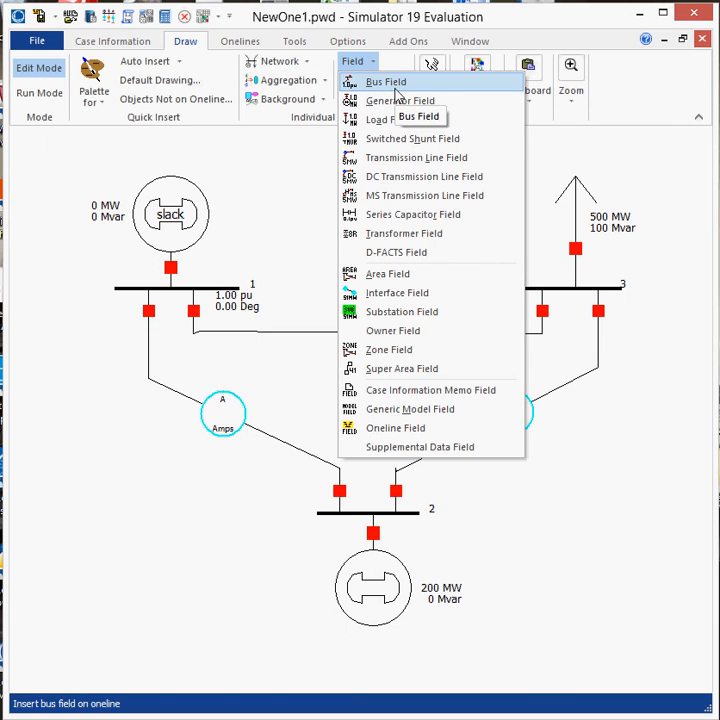
{"action": "left_click", "coordinate": [403, 92]}
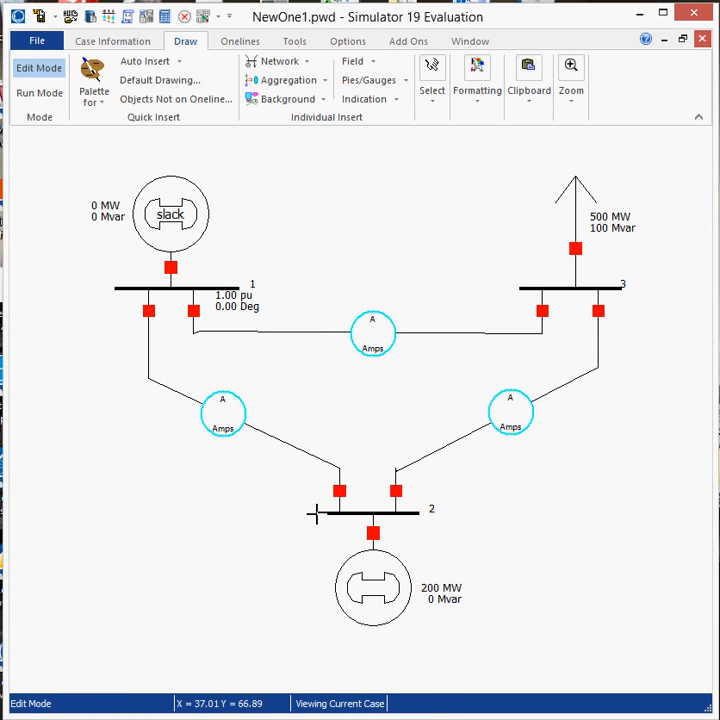
{"action": "left_click", "coordinate": [315, 513]}
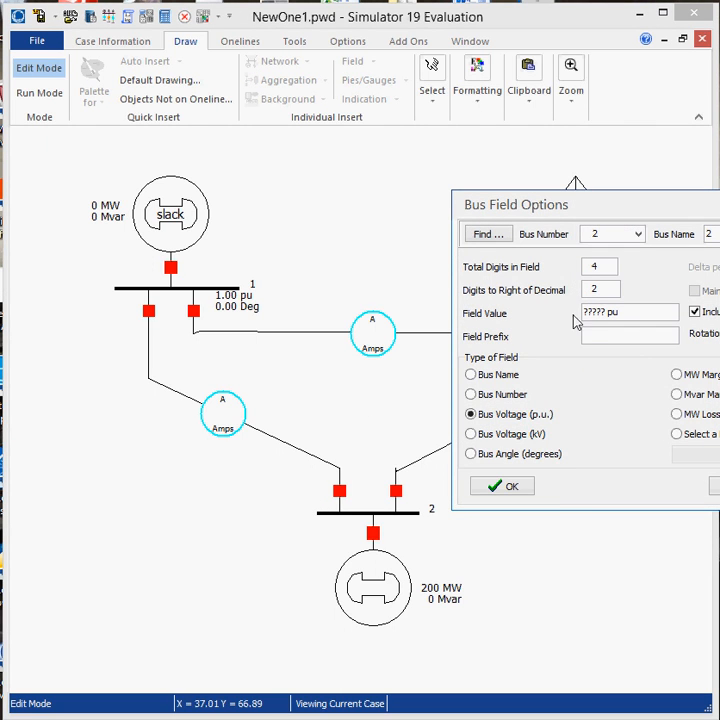
{"action": "left_click", "coordinate": [512, 490]}
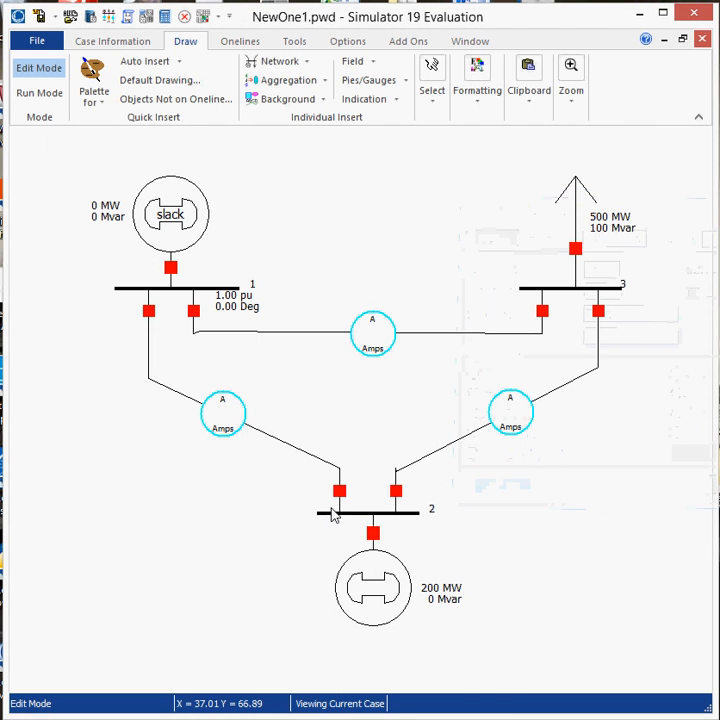
Insert a Bus Angle (degrees) field at bus 2 and move it directly below the bus's voltage field
{"action": "left_click", "coordinate": [355, 66]}
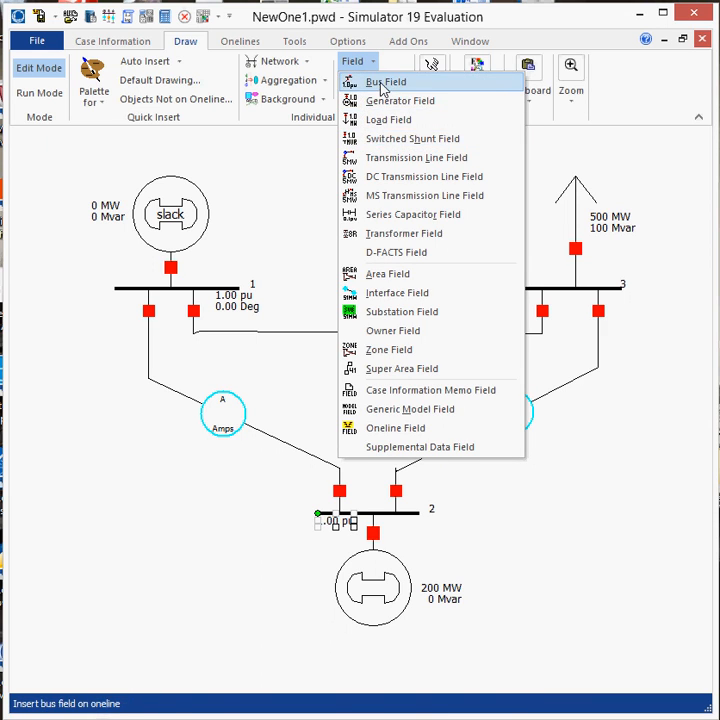
{"action": "left_click", "coordinate": [381, 81]}
{"action": "left_click", "coordinate": [364, 512]}
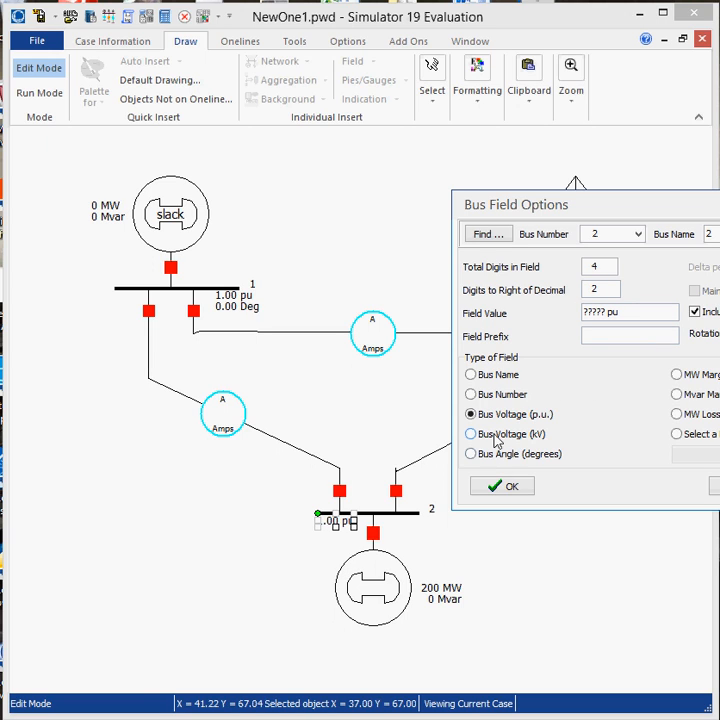
{"action": "left_click", "coordinate": [500, 487]}
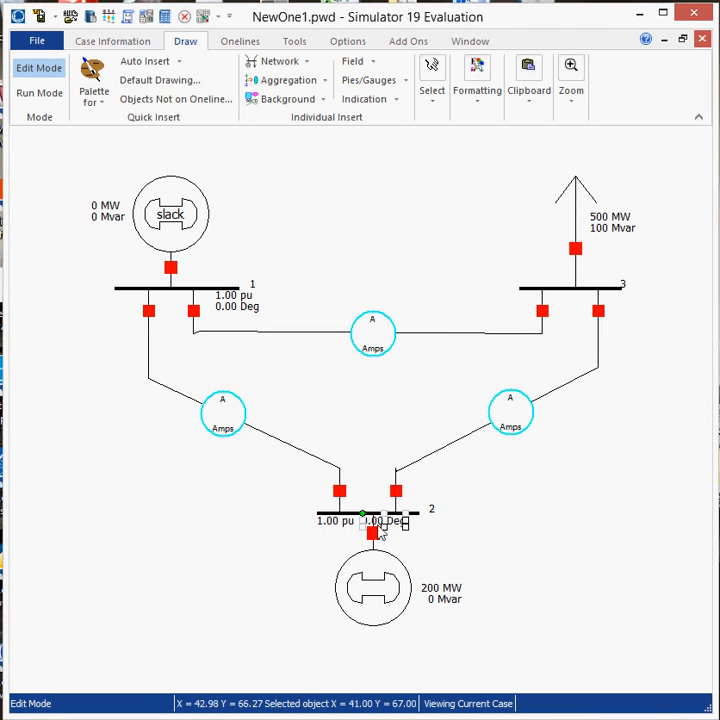
{"action": "left_click_drag", "start_coordinate": [390, 522], "coordinate": [340, 535]}
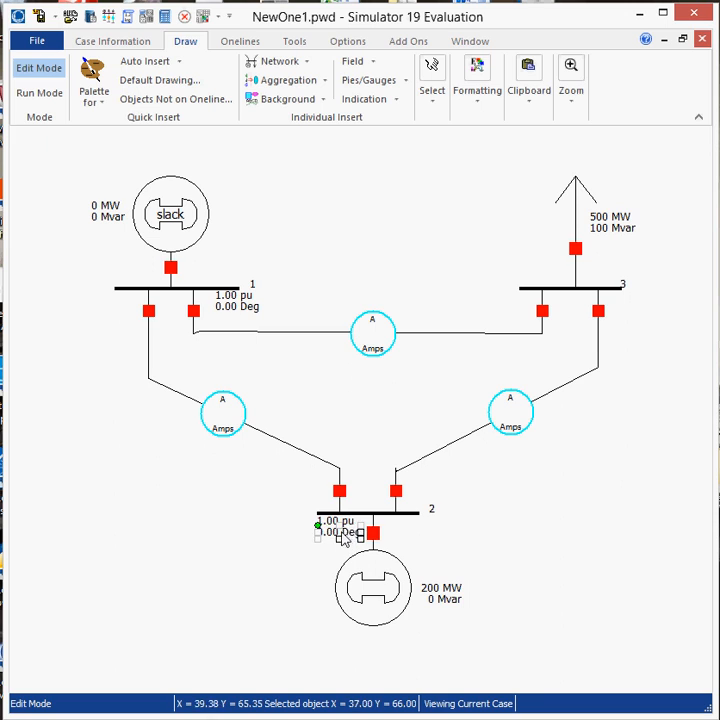
{"action": "left_click", "coordinate": [476, 373]}
Insert a bus field that displays the Bus Voltage (p.u.) at the right end of bus 3
{"action": "left_click", "coordinate": [285, 63]}
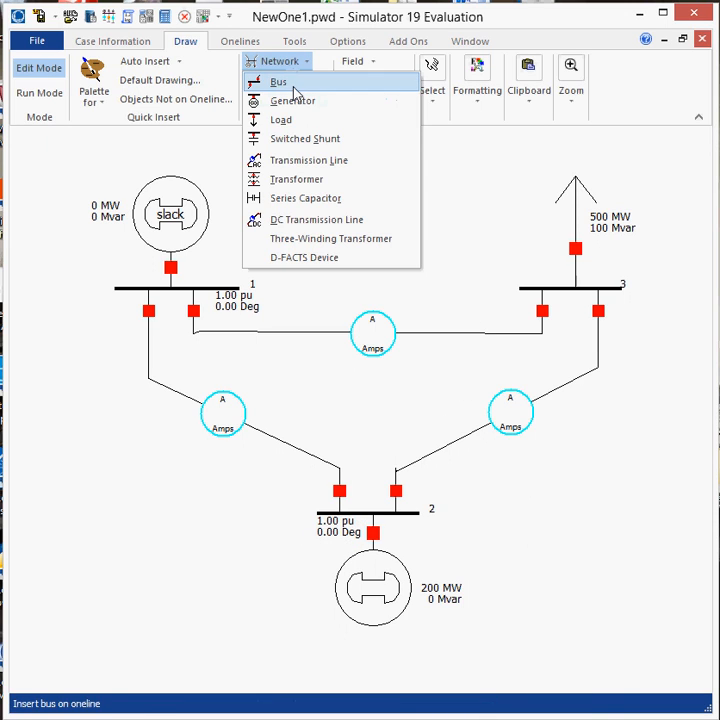
{"action": "left_click", "coordinate": [353, 64]}
{"action": "left_click", "coordinate": [362, 82]}
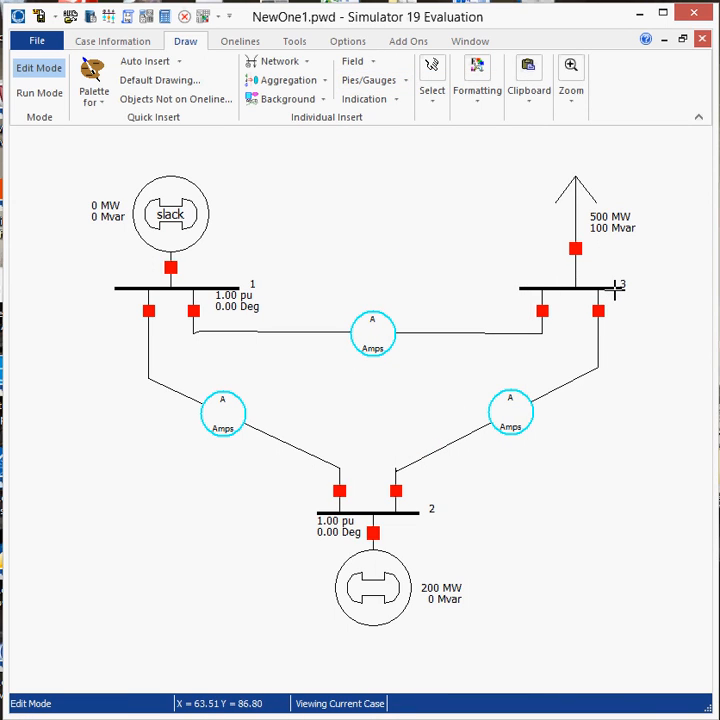
{"action": "left_click", "coordinate": [643, 347]}
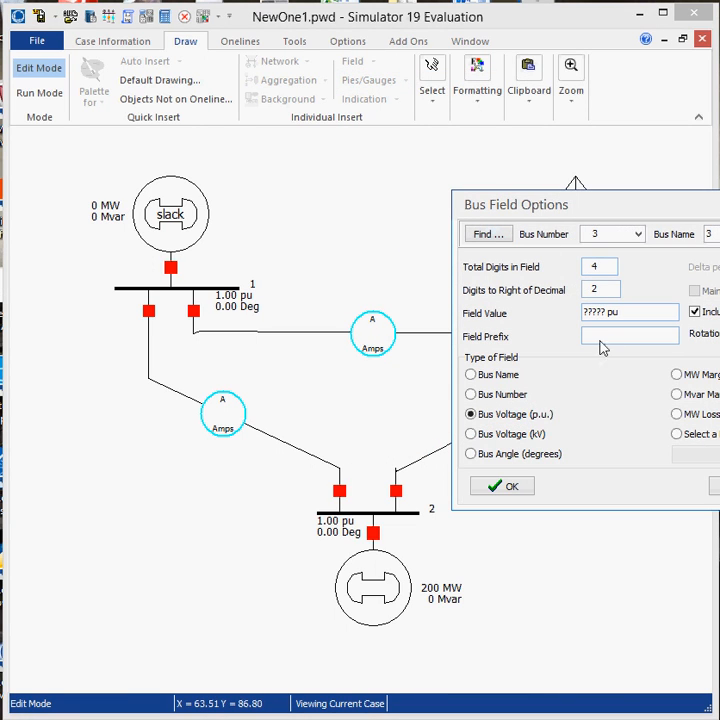
{"action": "left_click", "coordinate": [511, 486]}
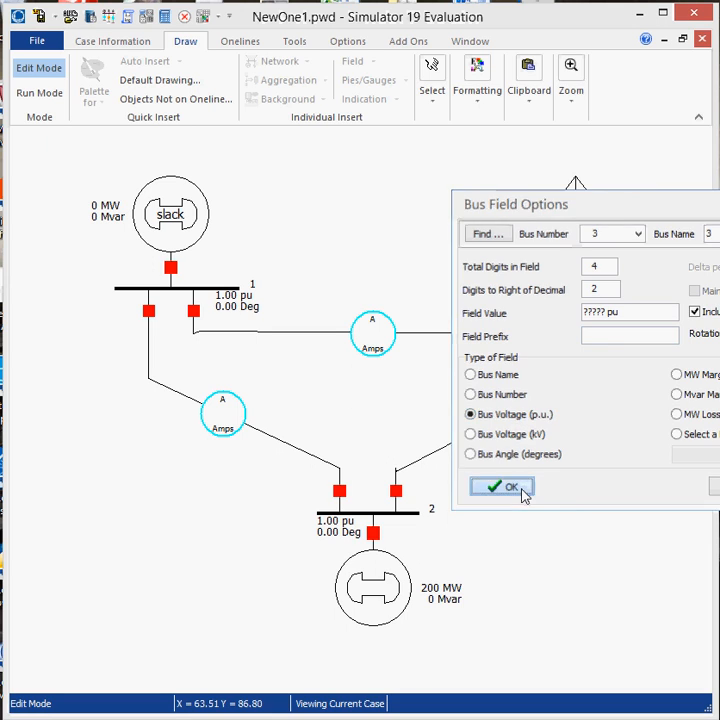
Insert a Bus Angle (degrees) field at bus 3, below the bus's voltage field
{"action": "left_click", "coordinate": [300, 61]}
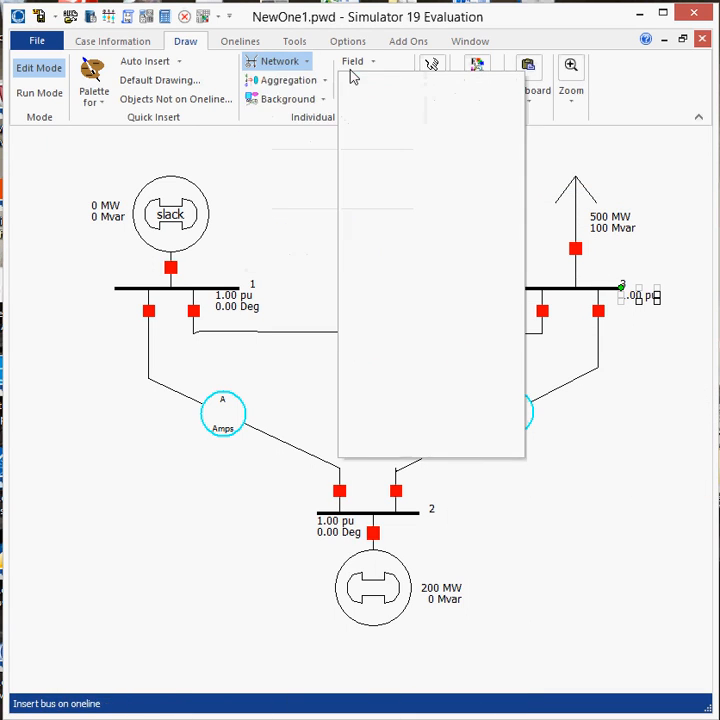
{"action": "left_click", "coordinate": [352, 65]}
{"action": "left_click", "coordinate": [363, 80]}
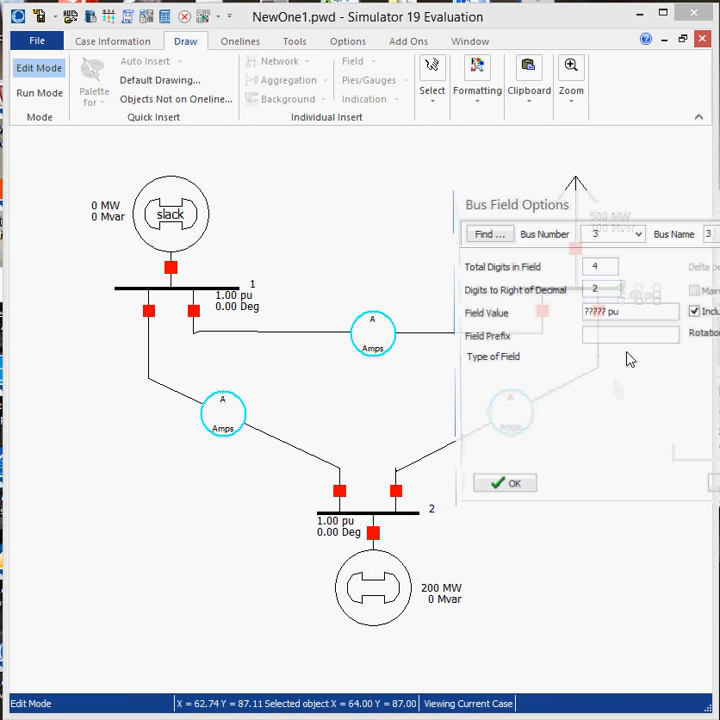
{"action": "left_click", "coordinate": [510, 487]}
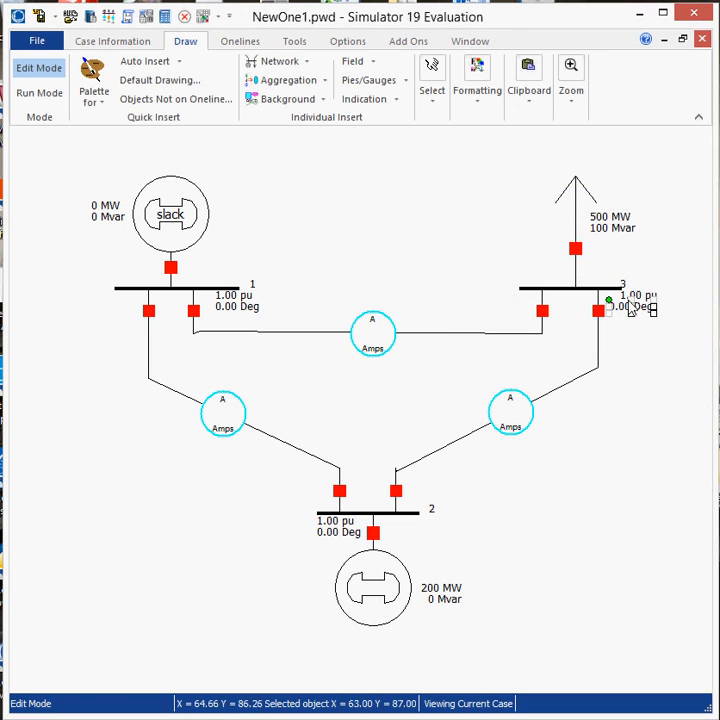
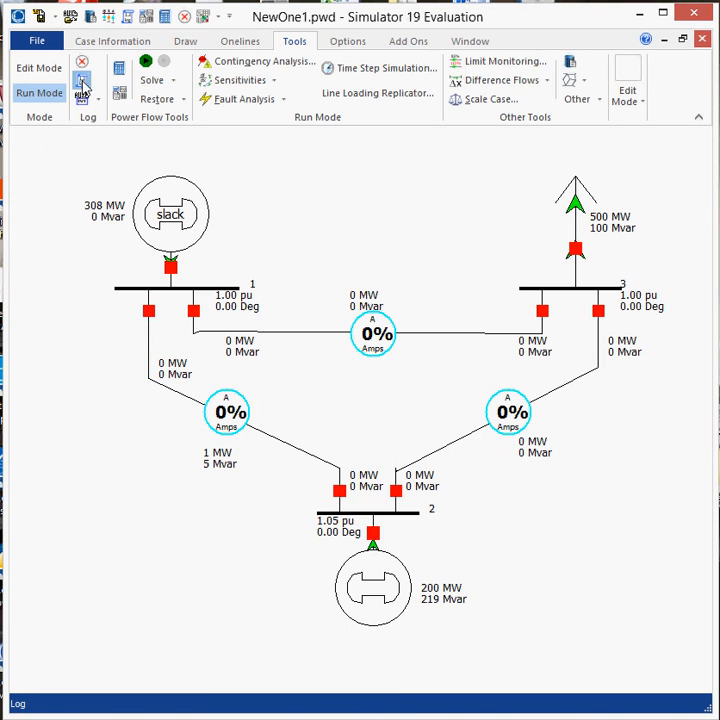
Show the message log and clear all of its existing messages
{"action": "left_click", "coordinate": [84, 86]}
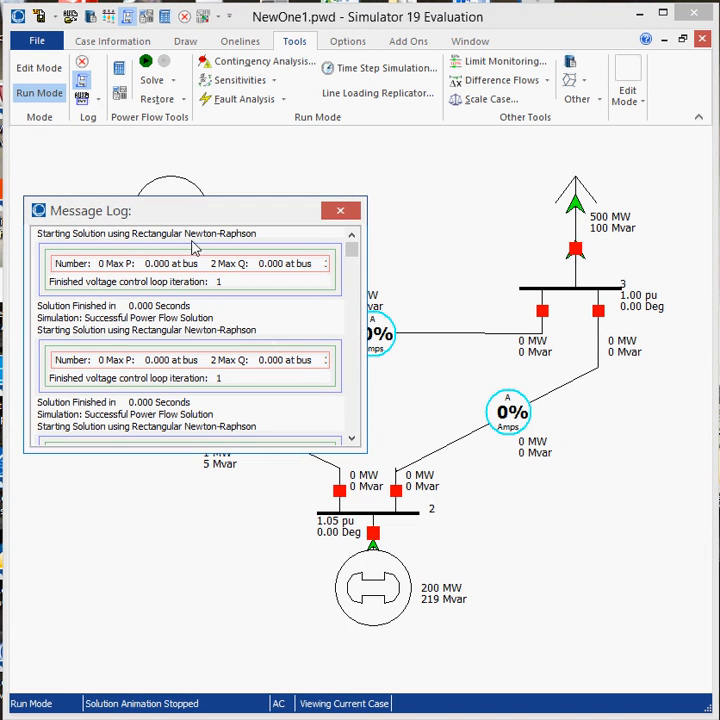
{"action": "right_click", "coordinate": [264, 312]}
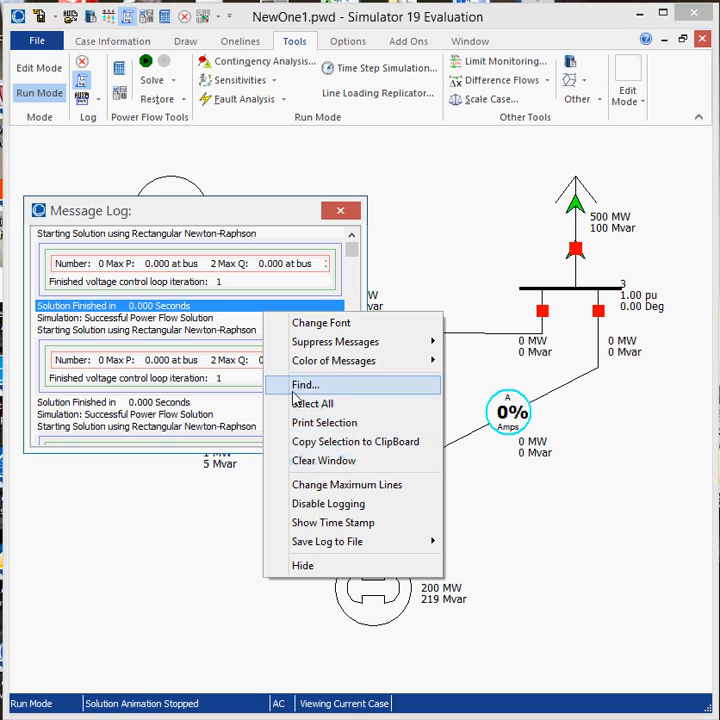
{"action": "left_click", "coordinate": [327, 466]}
Arrange the message log and the reduced oneline side by side so that the log covers no part of the diagram
{"action": "left_click_drag", "start_coordinate": [188, 216], "coordinate": [524, 487]}
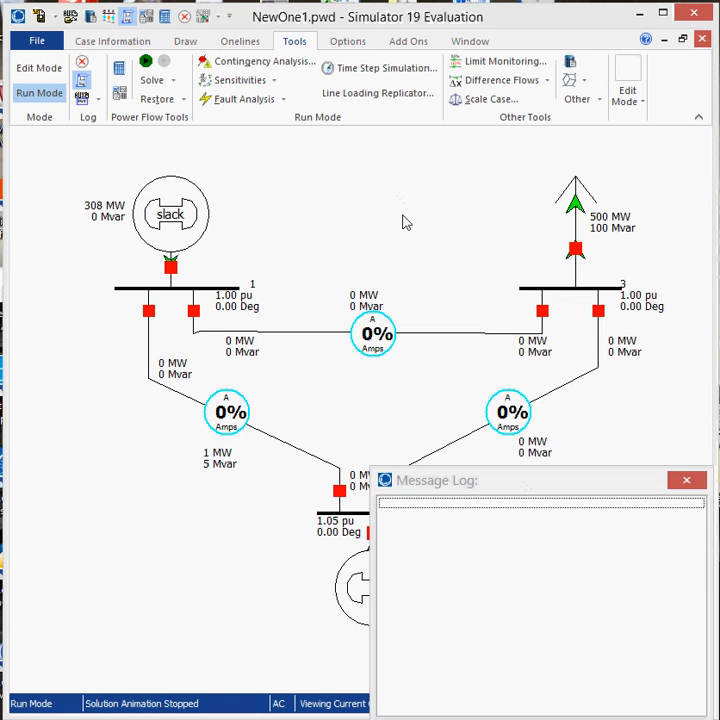
{"action": "scroll", "coordinate": [436, 297], "scroll_direction": "down", "scroll_amount": 1}
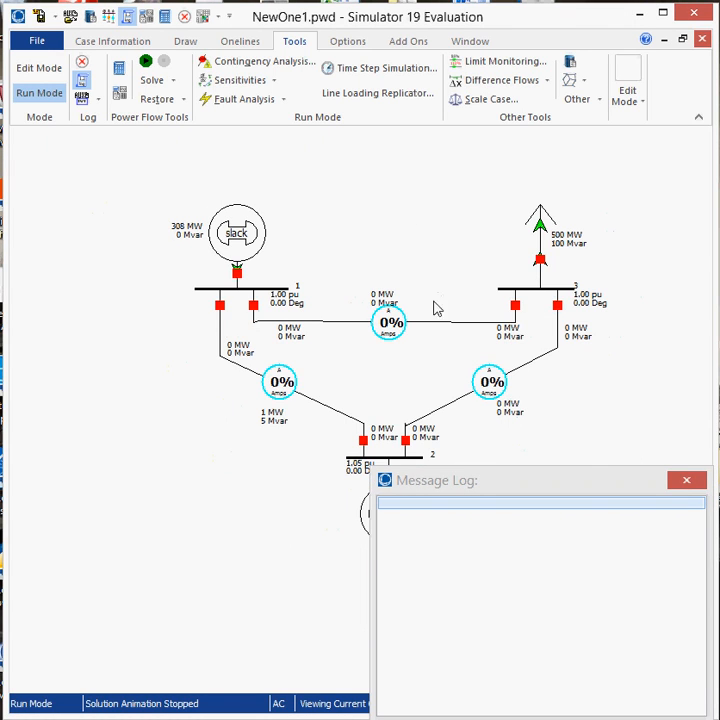
{"action": "left_click_drag", "start_coordinate": [429, 345], "coordinate": [296, 317]}
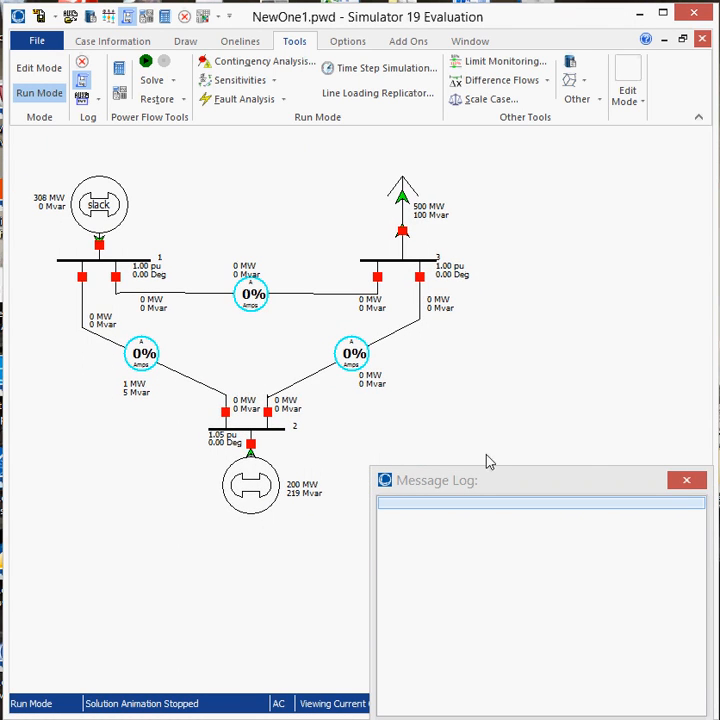
{"action": "left_click_drag", "start_coordinate": [495, 485], "coordinate": [484, 430]}
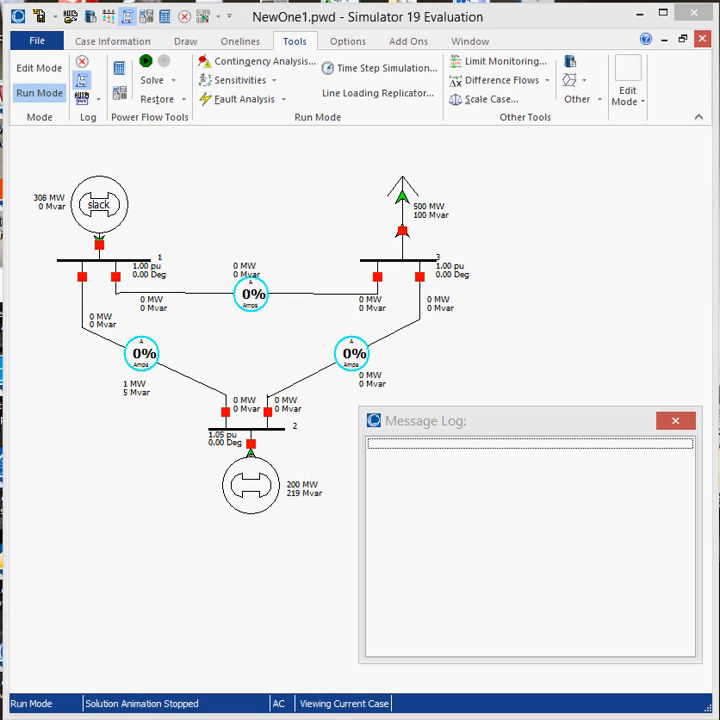
In the power flow solution options, set the MVA Convergence Tolerance to 0.5 and the Maximum Number of Iterations to 5
{"action": "left_click", "coordinate": [119, 94]}
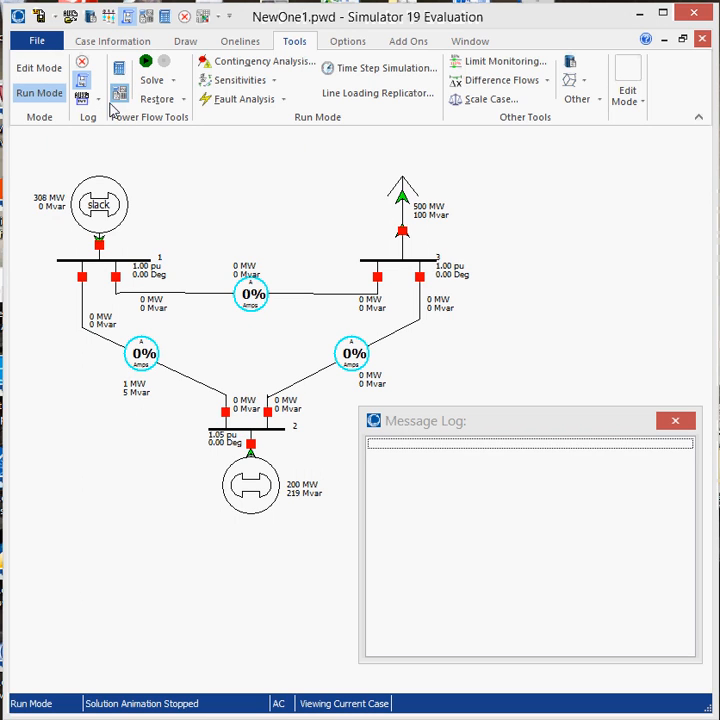
{"action": "left_click_drag", "start_coordinate": [659, 71], "coordinate": [362, 103]}
{"action": "left_click_drag", "start_coordinate": [205, 97], "coordinate": [222, 179]}
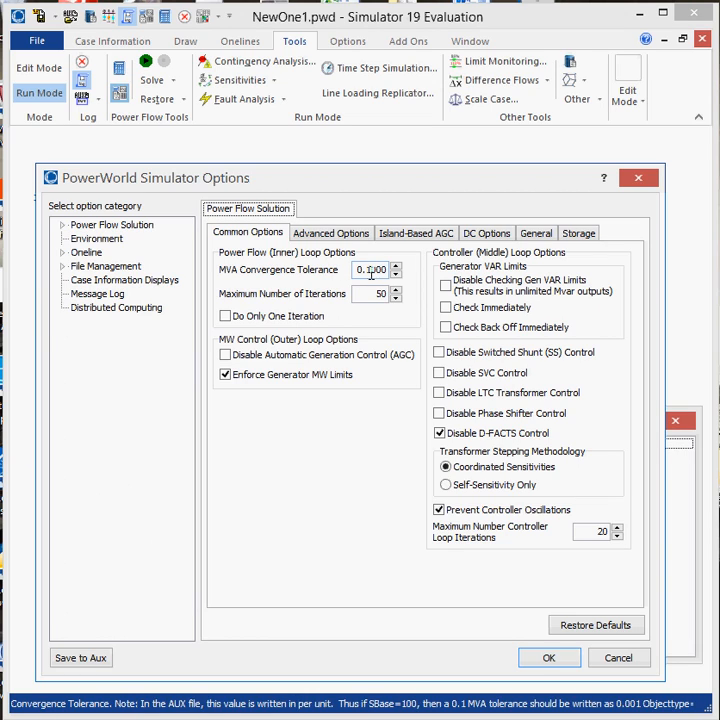
{"action": "double_click", "coordinate": [370, 270]}
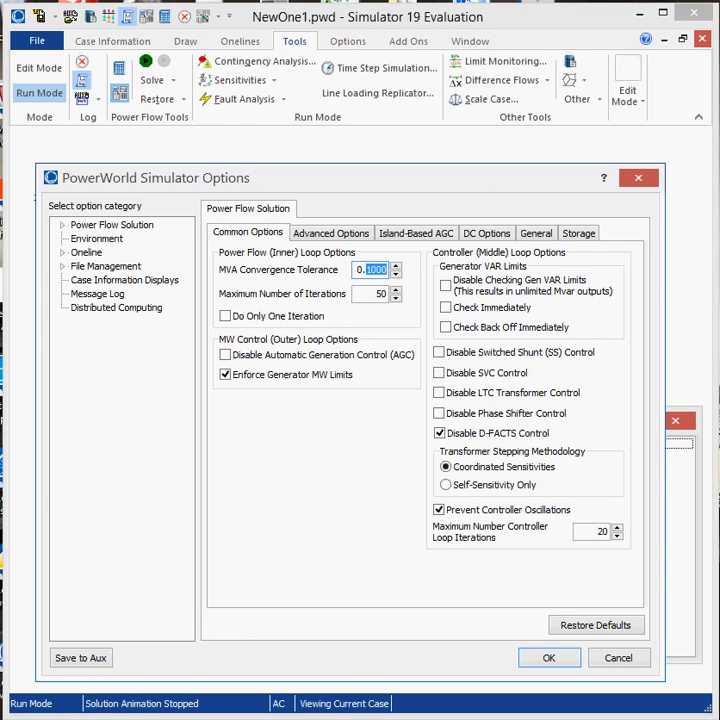
{"action": "type", "text": "0.5"}
{"action": "double_click", "coordinate": [381, 294]}
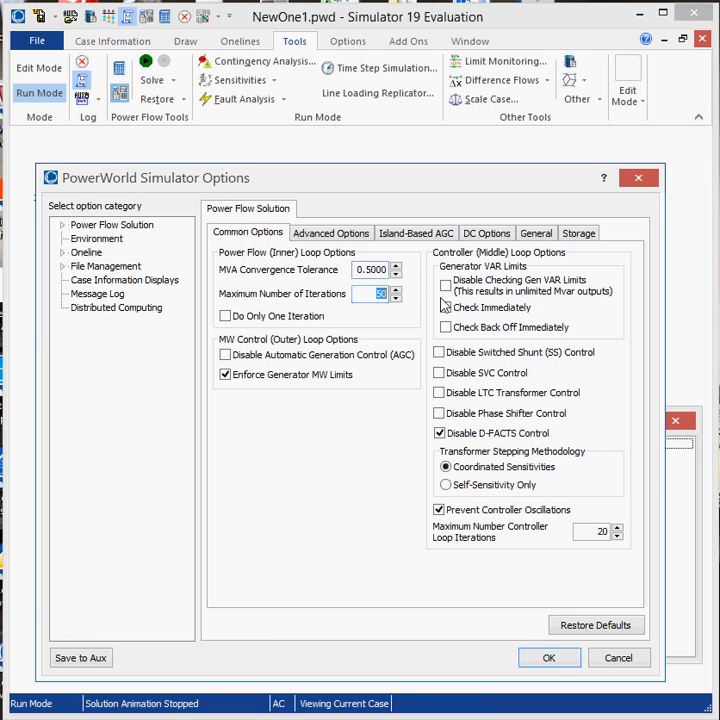
{"action": "type", "text": "5"}
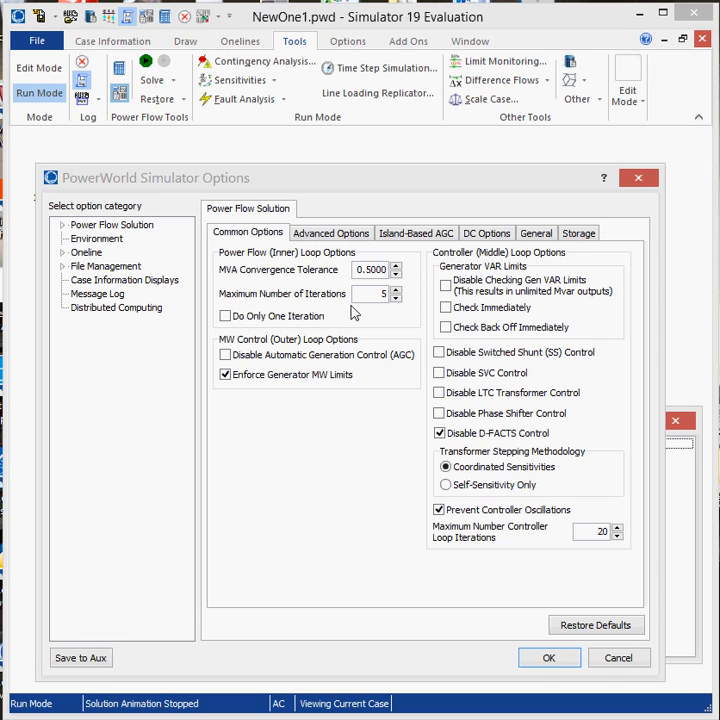
Enable Do Only One Iteration for the inner power flow loop
{"action": "left_click", "coordinate": [361, 297]}
{"action": "left_click", "coordinate": [377, 297]}
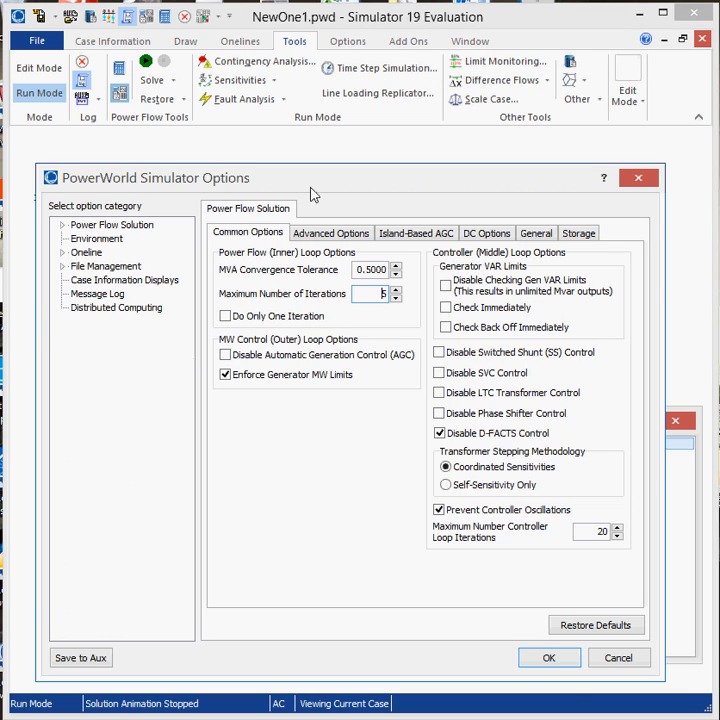
{"action": "double_click", "coordinate": [362, 294]}
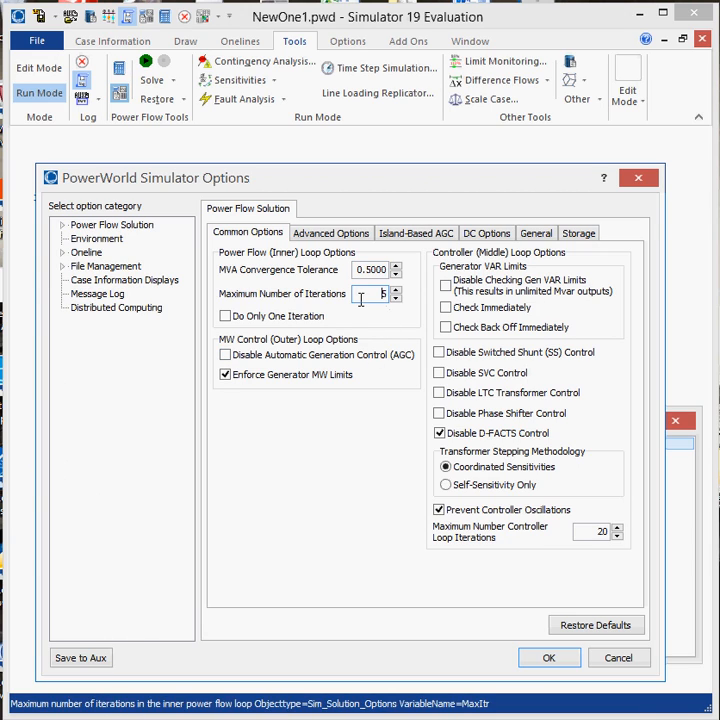
{"action": "left_click", "coordinate": [227, 317]}
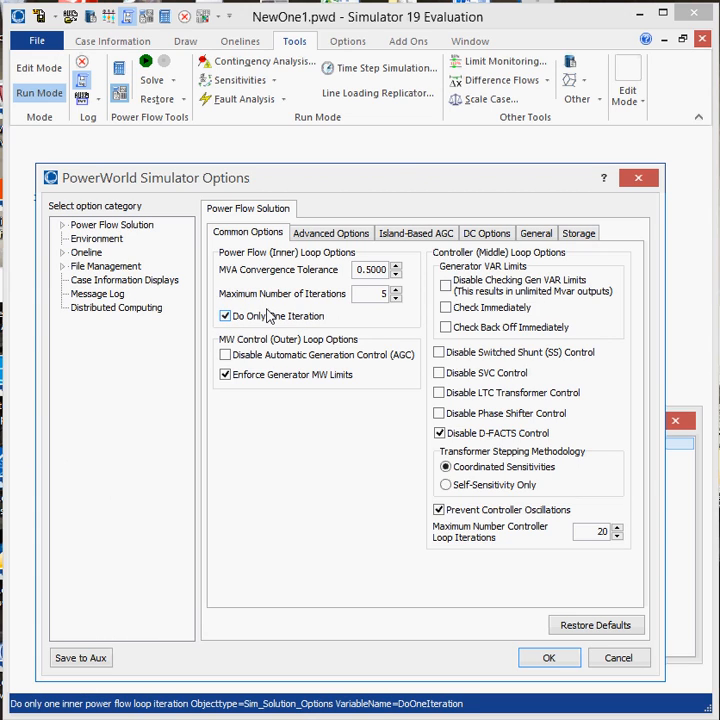
Accept the solution options and run Single Solution - Full Newton three times to step through the power flow iterations
{"action": "left_click", "coordinate": [548, 658]}
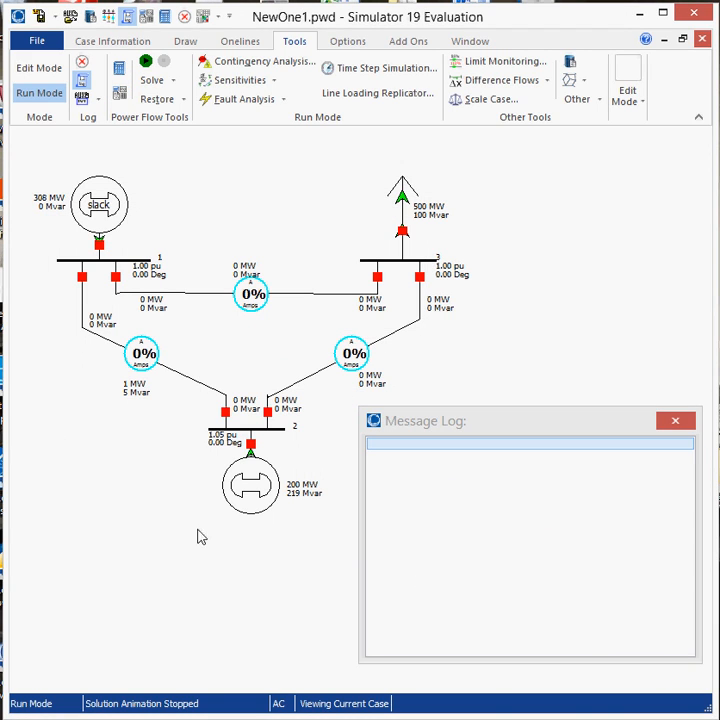
{"action": "left_click", "coordinate": [153, 84]}
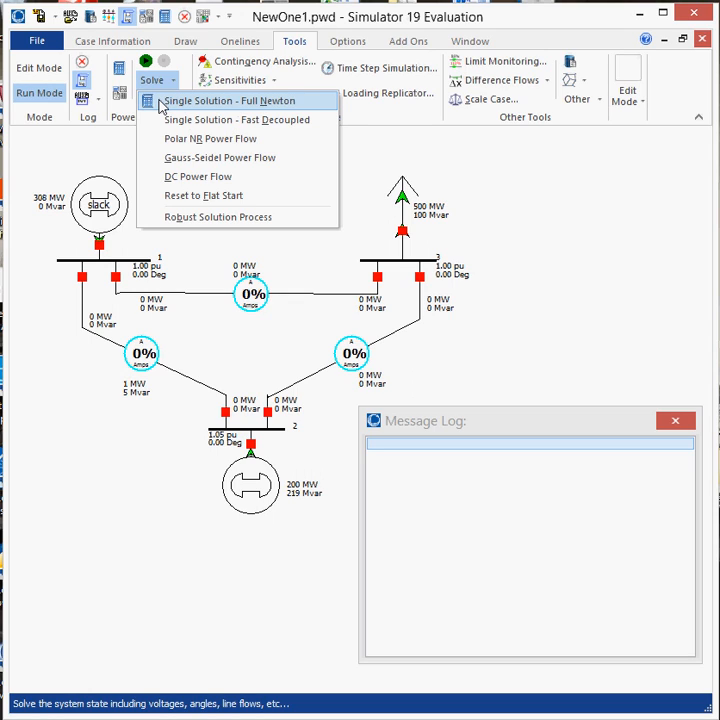
{"action": "left_click", "coordinate": [286, 108]}
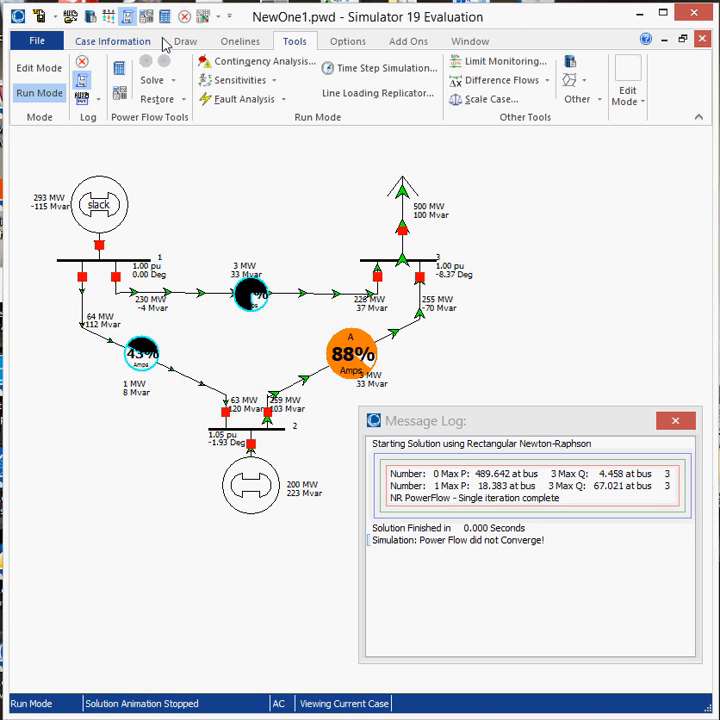
{"action": "left_click", "coordinate": [150, 82]}
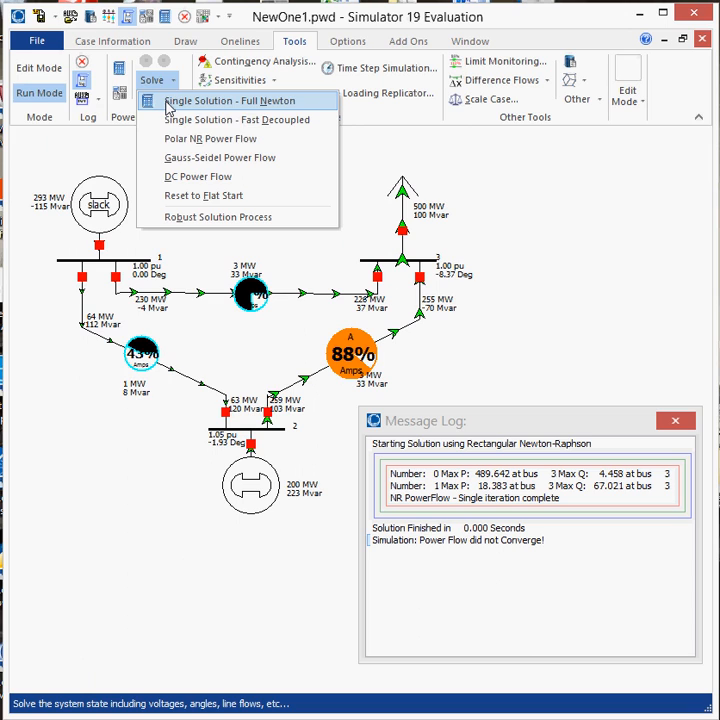
{"action": "left_click", "coordinate": [167, 106]}
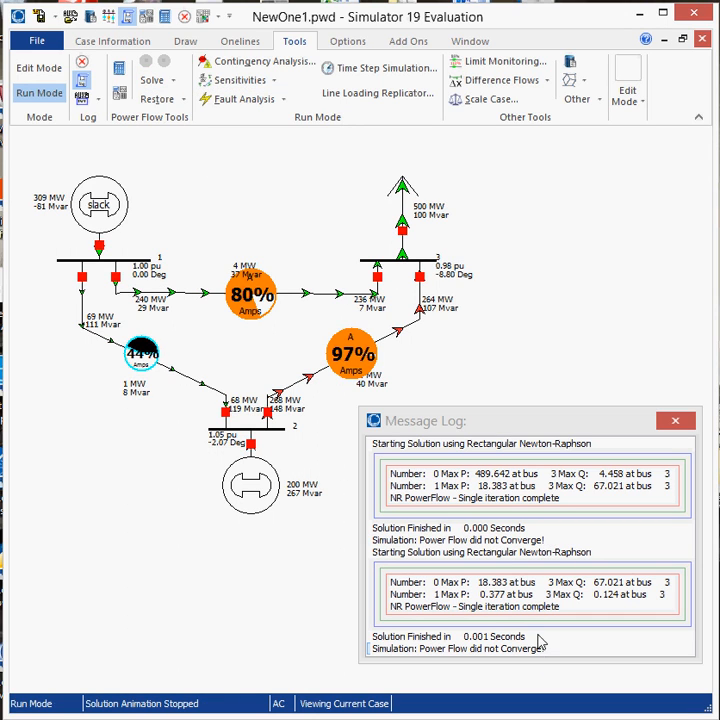
{"action": "left_click", "coordinate": [152, 80]}
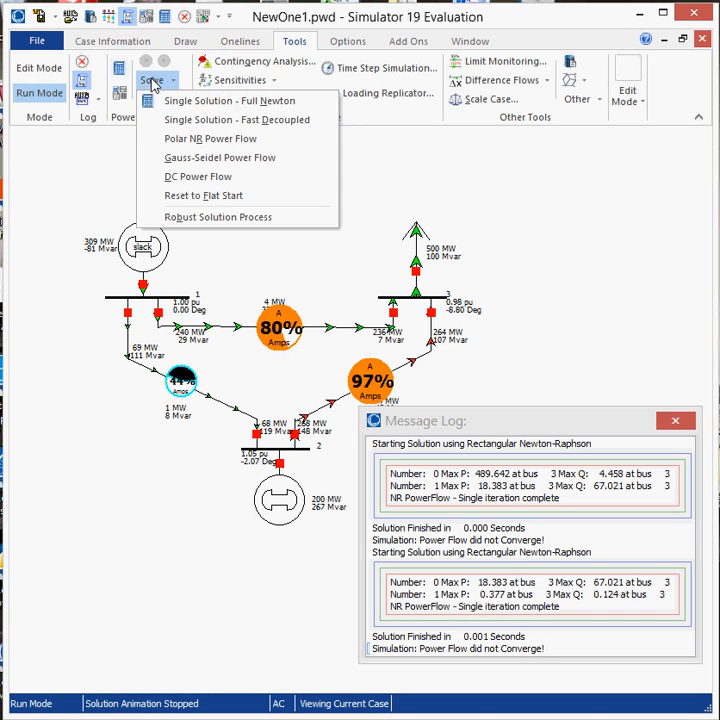
{"action": "left_click", "coordinate": [165, 102]}
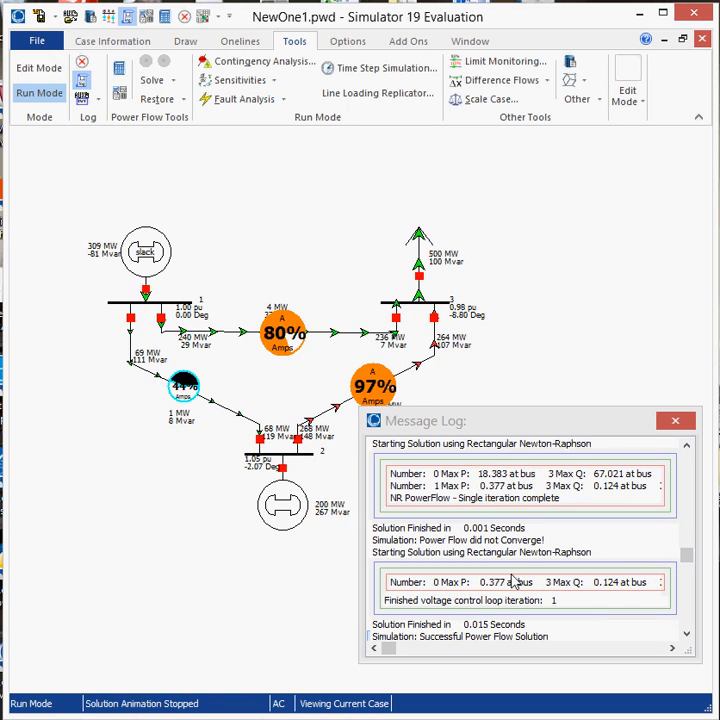
Close the message log to leave only the oneline diagram in view
{"action": "left_click", "coordinate": [501, 425]}
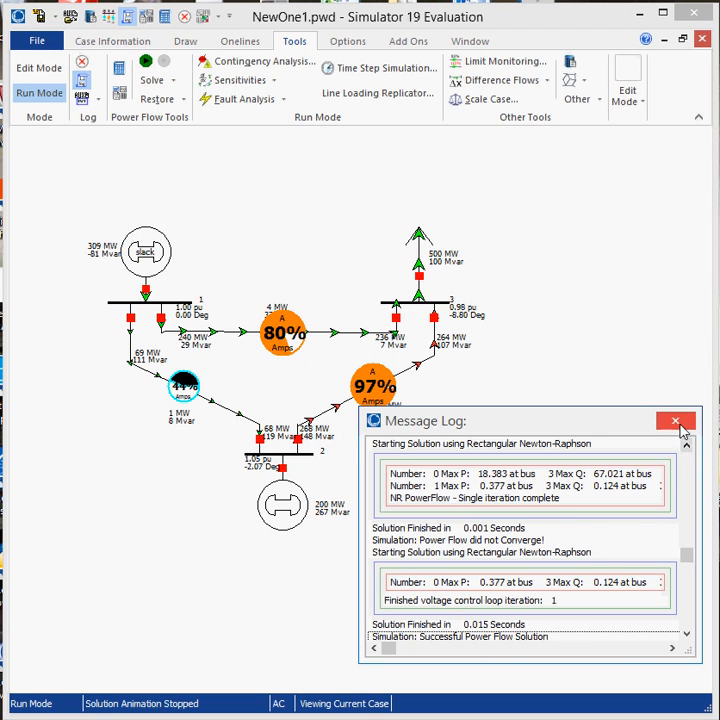
{"action": "left_click", "coordinate": [676, 422]}
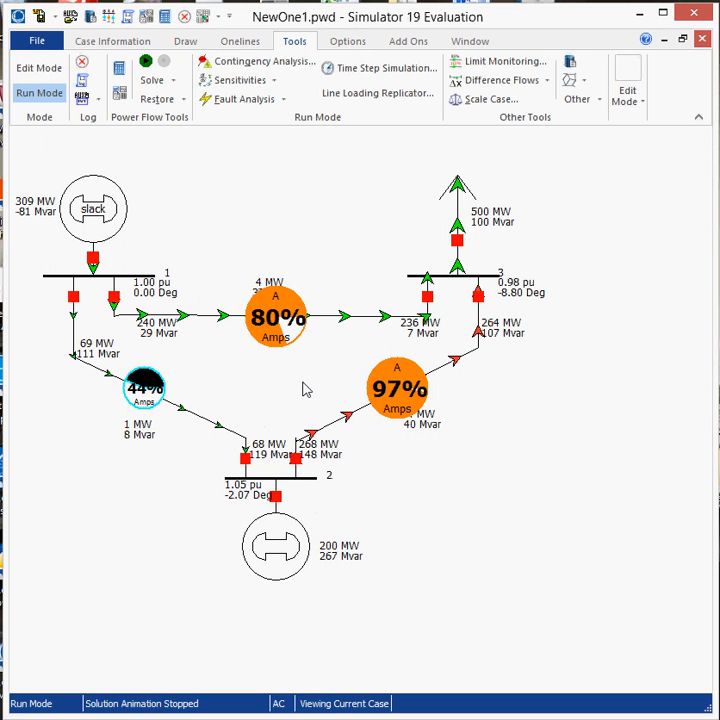
{"action": "scroll", "coordinate": [260, 434], "scroll_direction": "up", "scroll_amount": 3}
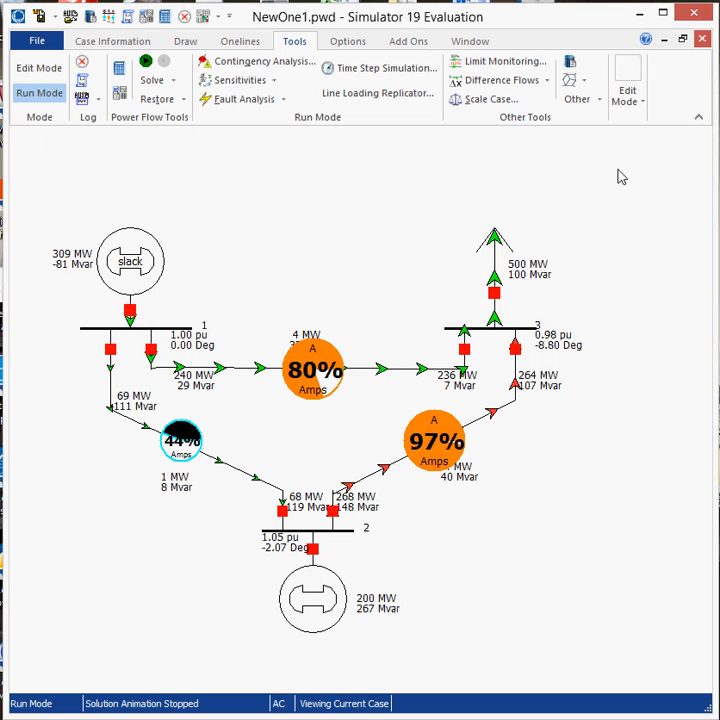
In Edit Mode, move the MW and Mvar loss fields of line 1–3 up clear of its pie chart, and return to Run Mode
{"action": "left_click", "coordinate": [32, 69]}
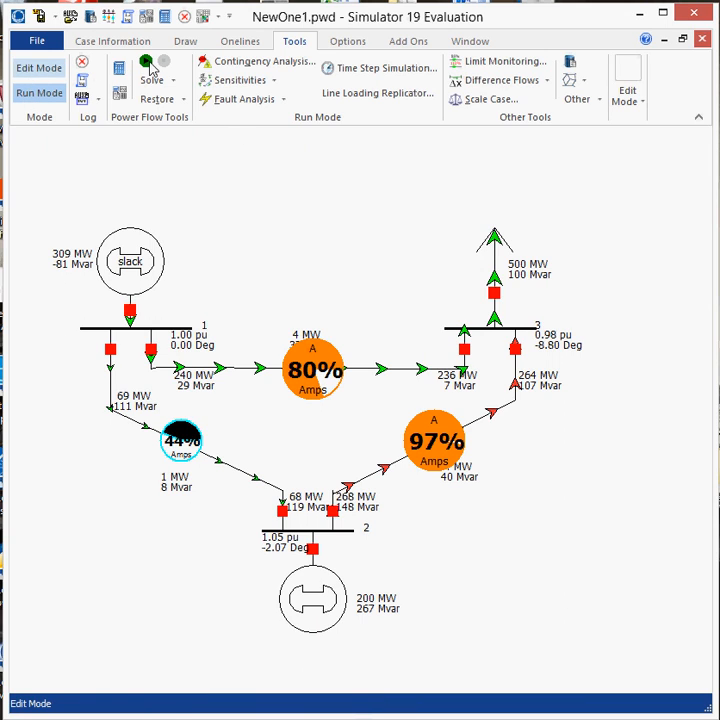
{"action": "left_click", "coordinate": [32, 71]}
{"action": "mouse_move", "coordinate": [306, 339]}
{"action": "left_mouse_down"}
{"action": "mouse_move", "coordinate": [306, 318]}
{"action": "mouse_move", "coordinate": [305, 331]}
{"action": "left_mouse_up"}
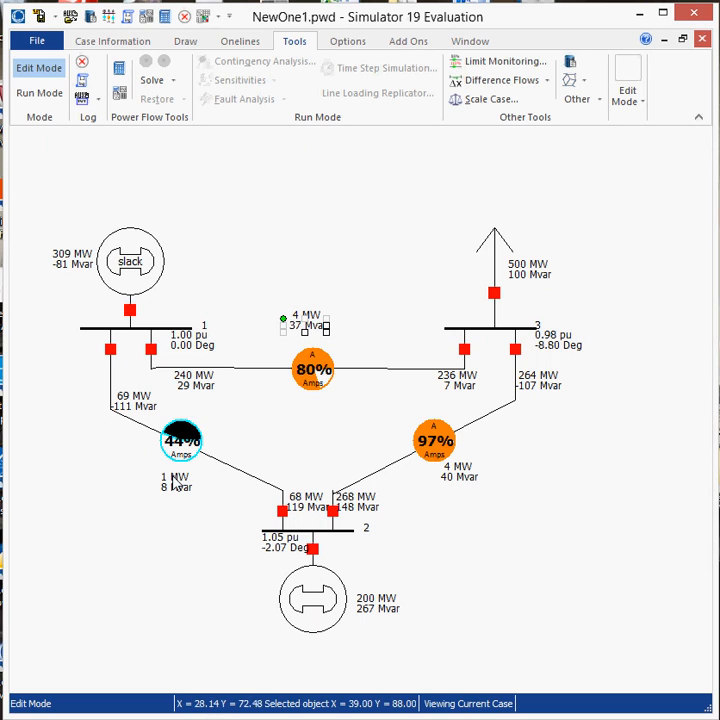
{"action": "left_click", "coordinate": [38, 94]}
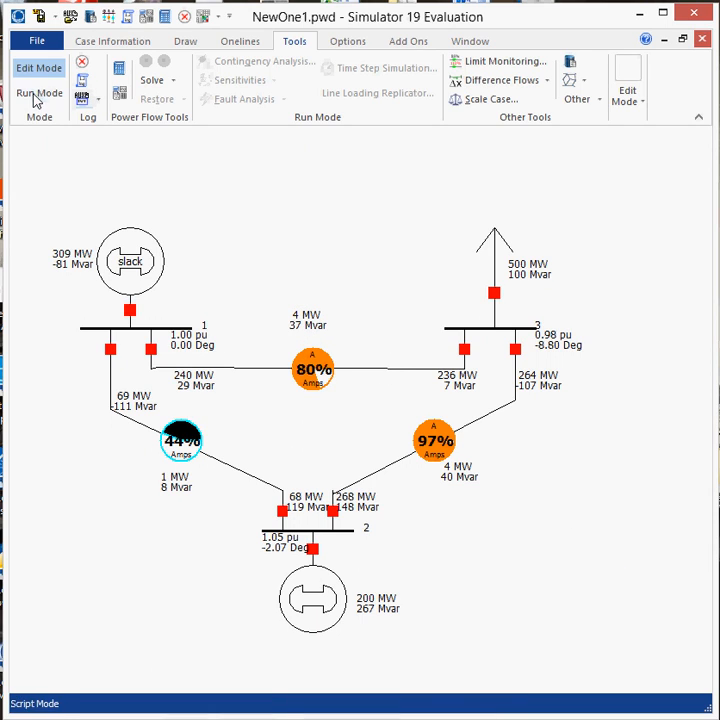
{"action": "left_click", "coordinate": [38, 94]}
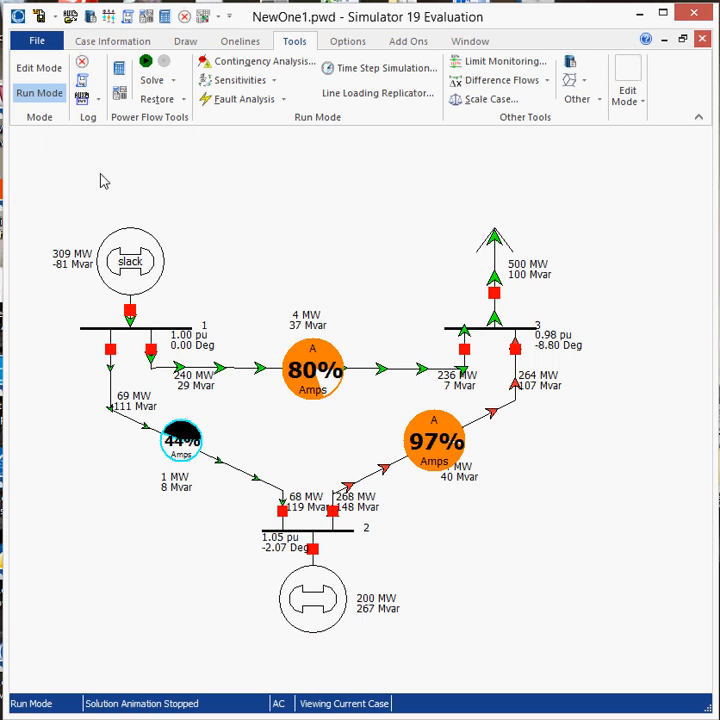
In Edit Mode, move the loss fields of lines 2–3 and 1–2 away from their pie charts without changing the field links, and return to Run Mode
{"action": "left_click", "coordinate": [40, 69]}
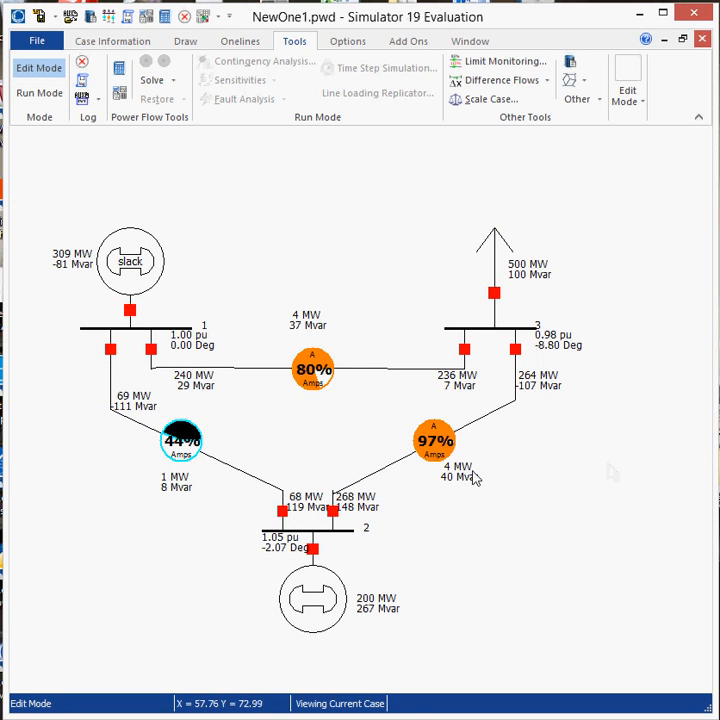
{"action": "mouse_move", "coordinate": [472, 488]}
{"action": "left_mouse_down"}
{"action": "mouse_move", "coordinate": [490, 498]}
{"action": "mouse_move", "coordinate": [466, 469]}
{"action": "mouse_move", "coordinate": [483, 485]}
{"action": "left_mouse_up"}
{"action": "left_click_drag", "start_coordinate": [178, 488], "coordinate": [161, 498]}
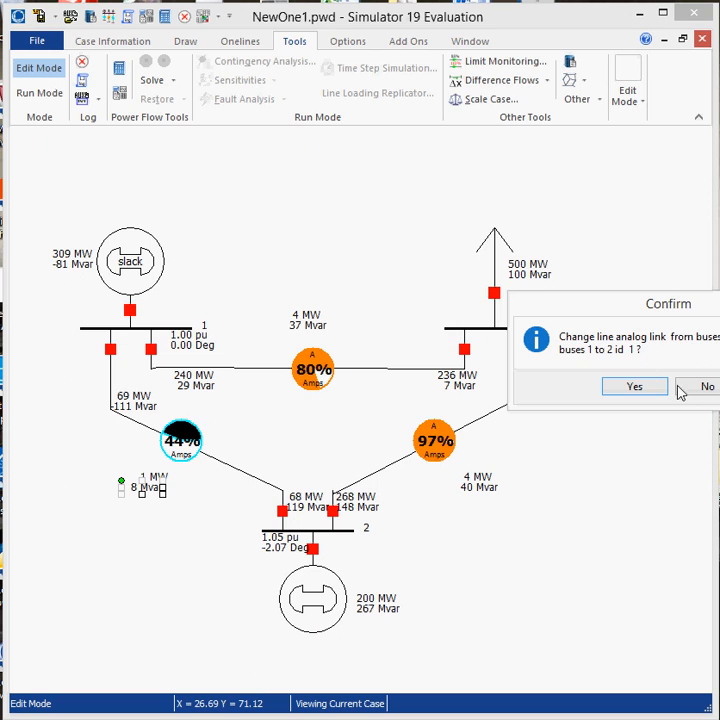
{"action": "left_click", "coordinate": [705, 386]}
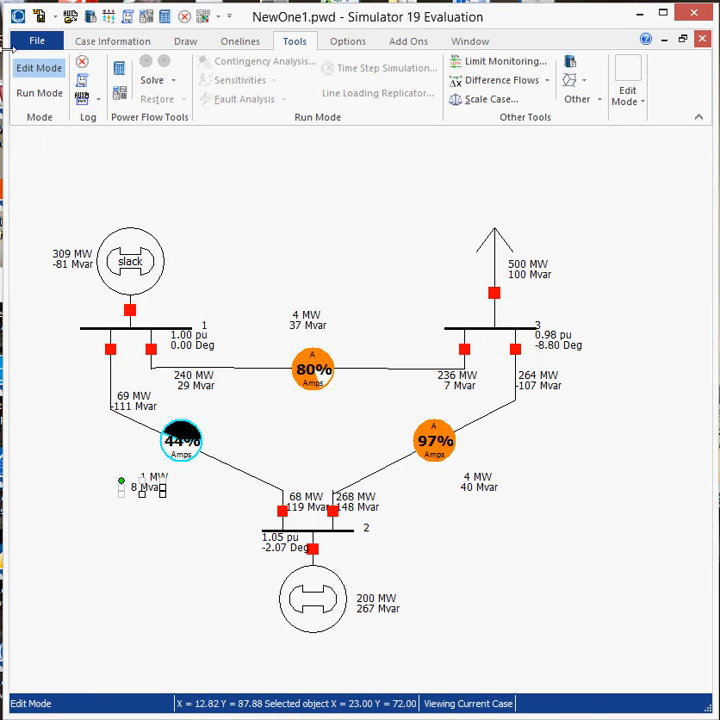
{"action": "left_click", "coordinate": [36, 93]}
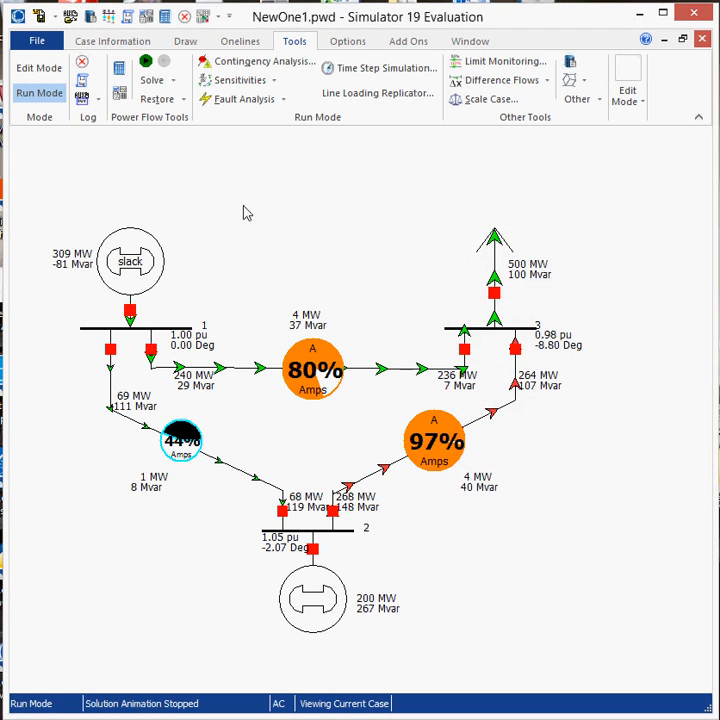
In Edit Mode, set the Mvar flow field at the bus 3 end of line 1–3 to 2 digits right of the decimal
{"action": "left_click", "coordinate": [37, 72]}
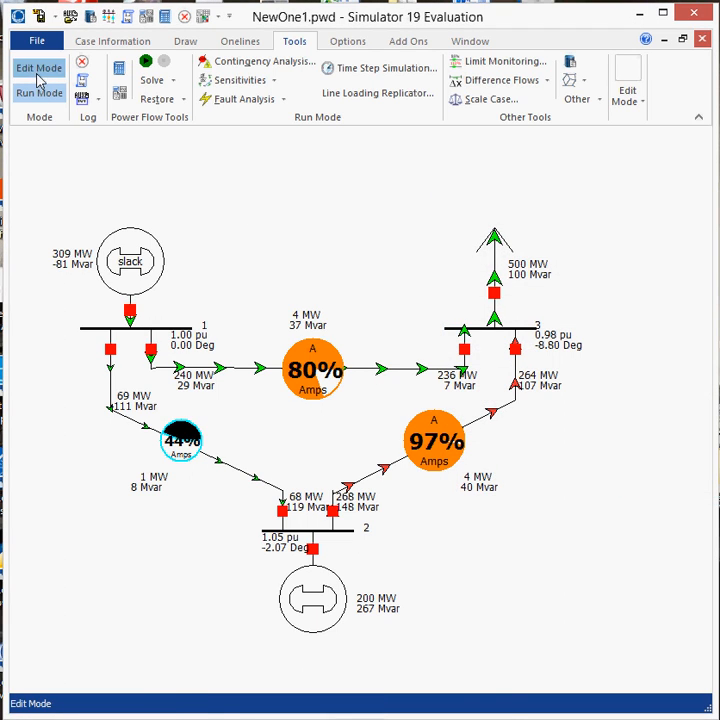
{"action": "double_click", "coordinate": [466, 390]}
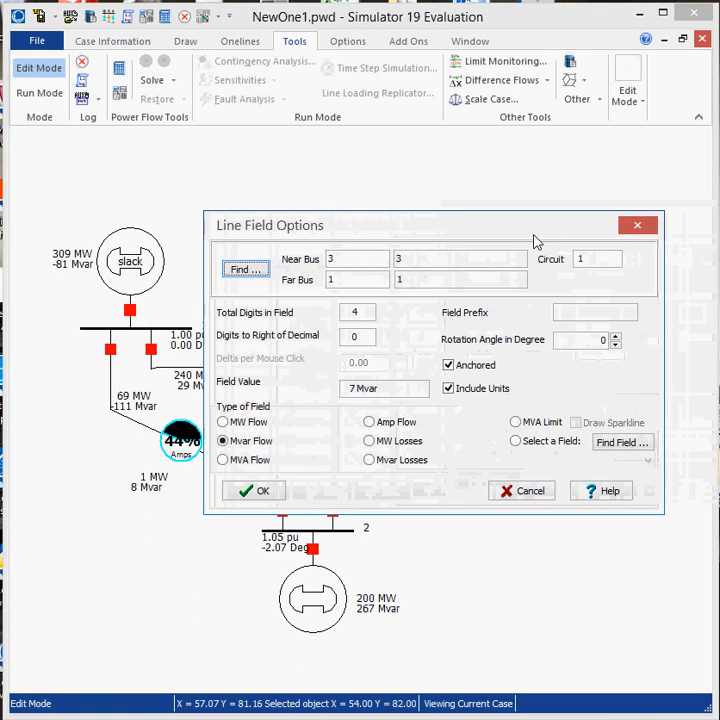
{"action": "left_click", "coordinate": [342, 337]}
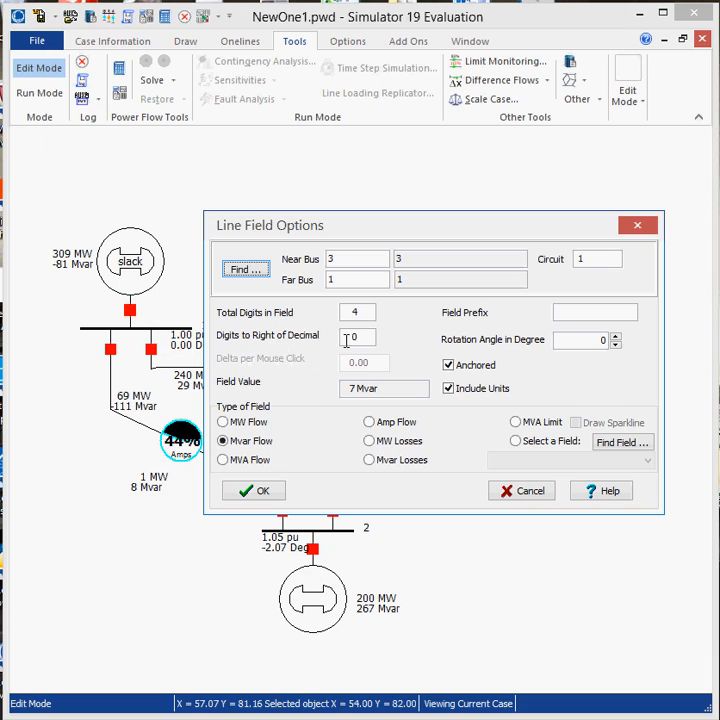
{"action": "double_click", "coordinate": [352, 336]}
{"action": "type", "text": "3"}
{"action": "left_click", "coordinate": [365, 336]}
{"action": "left_click_drag", "start_coordinate": [365, 336], "coordinate": [342, 338]}
{"action": "type", "text": "2"}
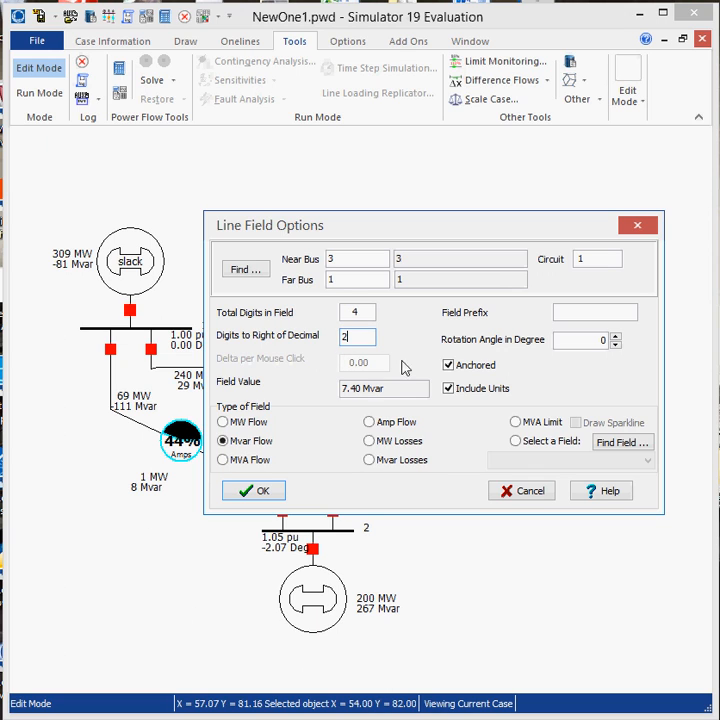
{"action": "left_click", "coordinate": [266, 491]}
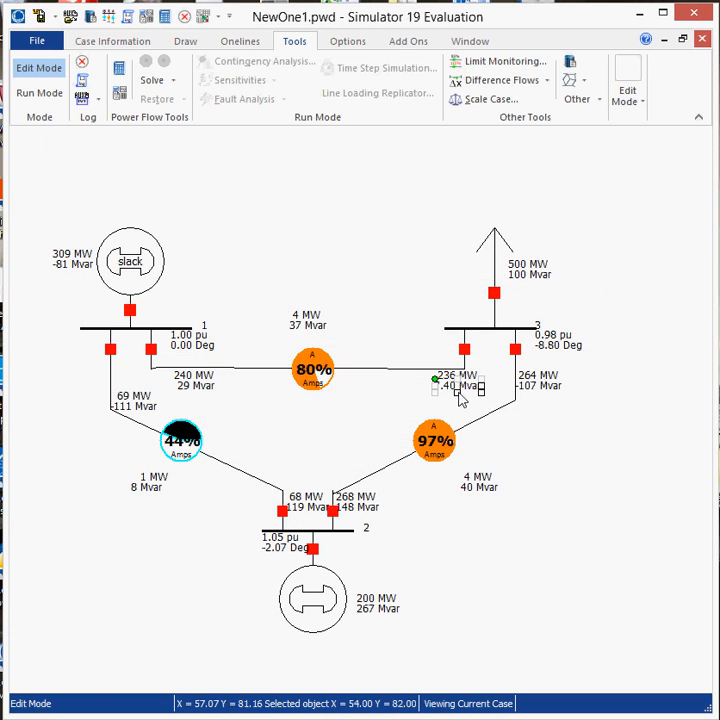
{"action": "left_click", "coordinate": [437, 402]}
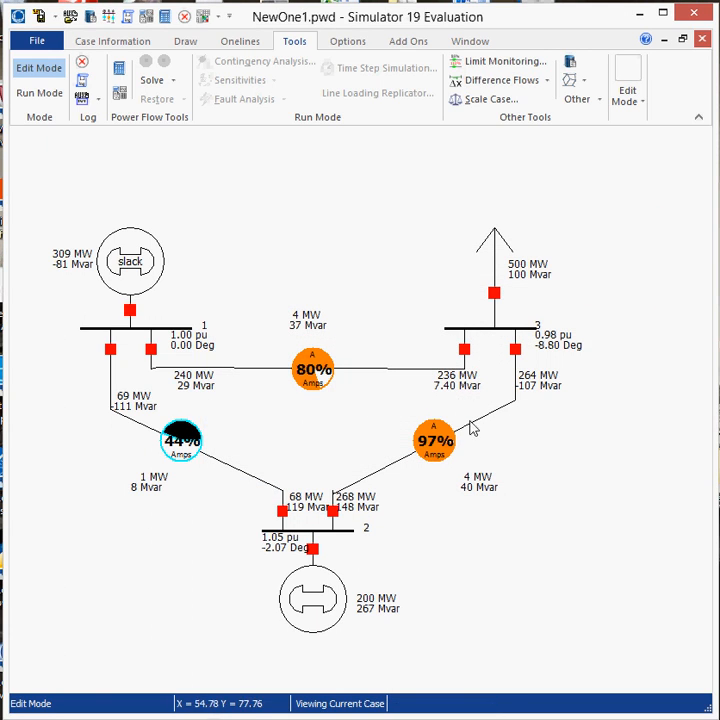
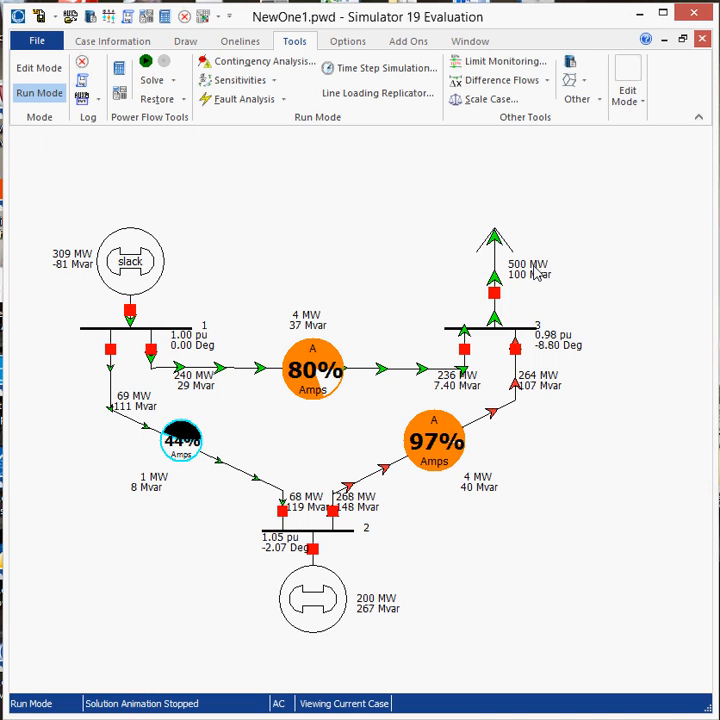
In Run Mode, set the bus 3 load to 600 MW through its MW load field
{"action": "double_click", "coordinate": [525, 265]}
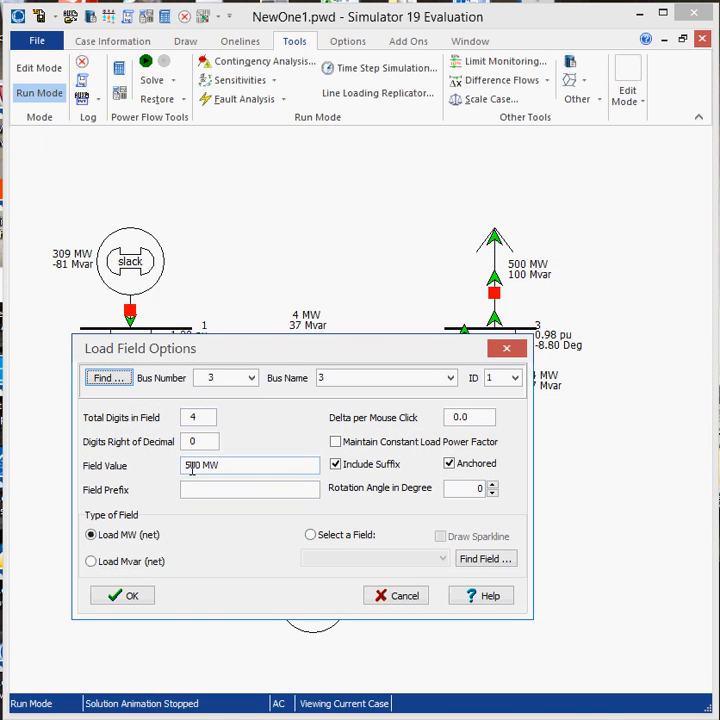
{"action": "left_click_drag", "start_coordinate": [192, 466], "coordinate": [182, 465]}
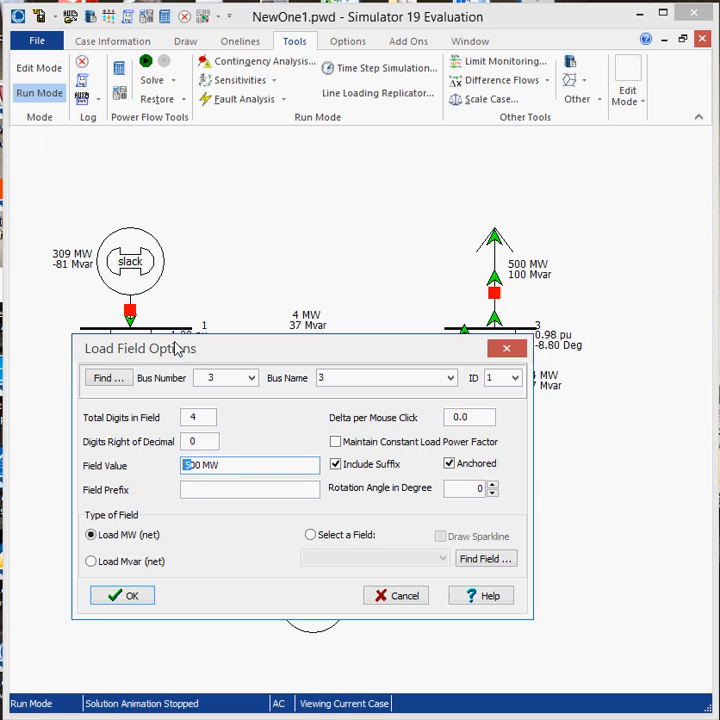
{"action": "type", "text": "6"}
{"action": "left_click", "coordinate": [116, 594]}
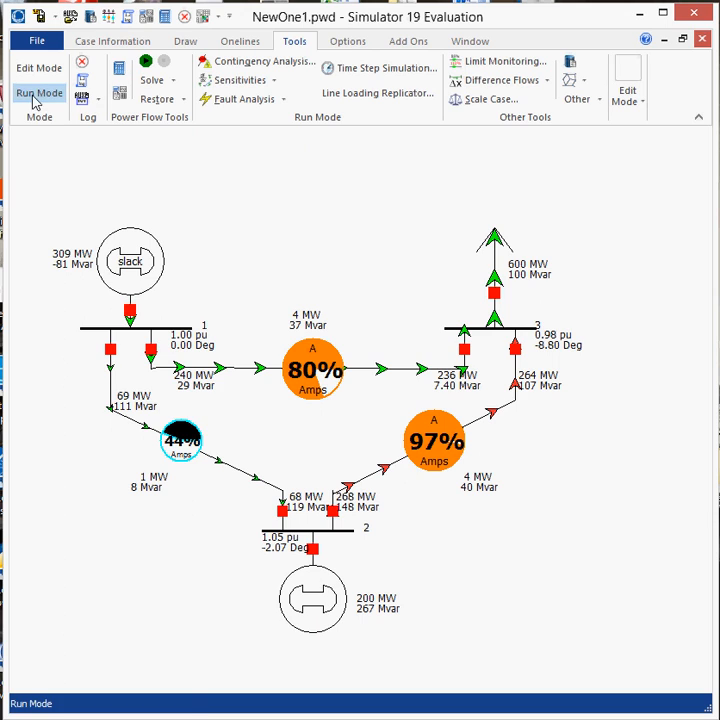
Run the solution animation twice to re-solve the power flow for the changed load, and stop it
{"action": "left_click", "coordinate": [146, 61]}
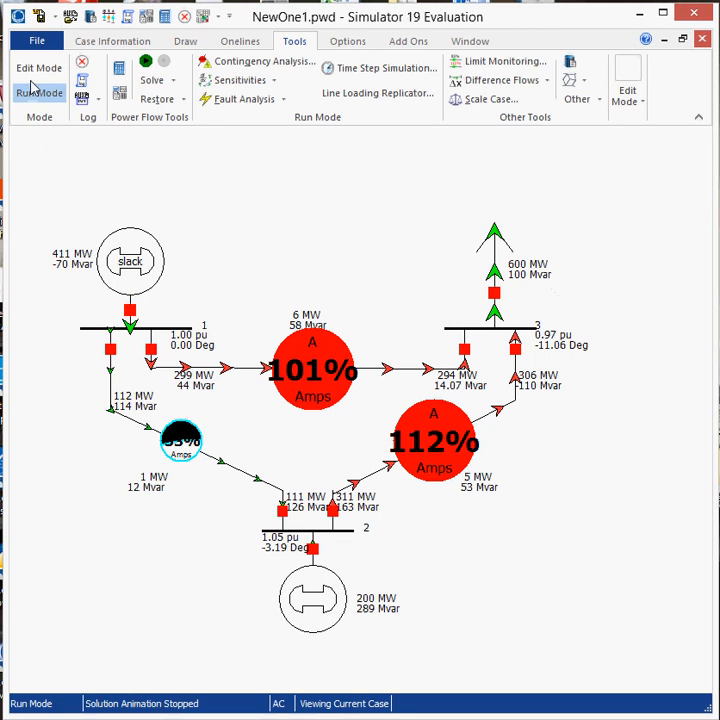
{"action": "left_click", "coordinate": [145, 63]}
{"action": "left_click", "coordinate": [160, 61]}
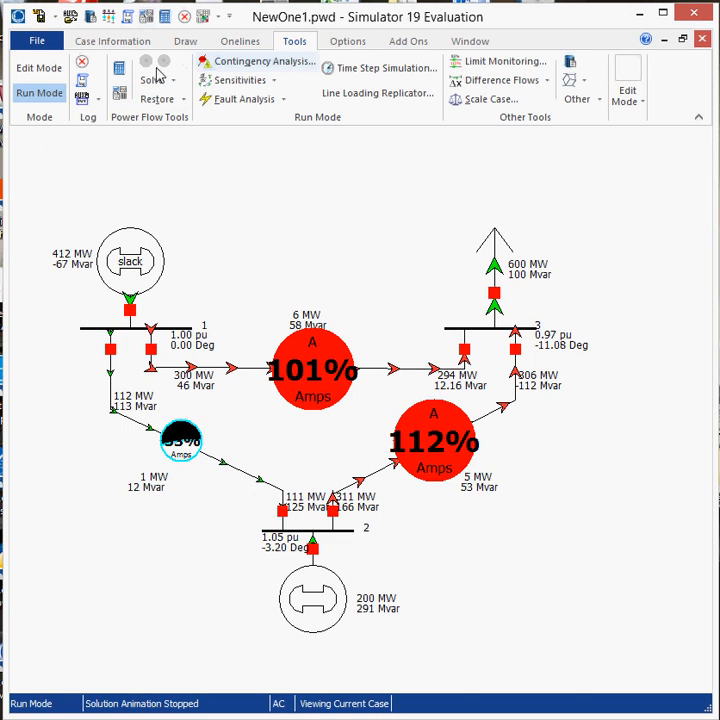
In Edit Mode, set the Delta per Mouse Click of the bus 3 MW load field to 20
{"action": "left_click", "coordinate": [46, 70]}
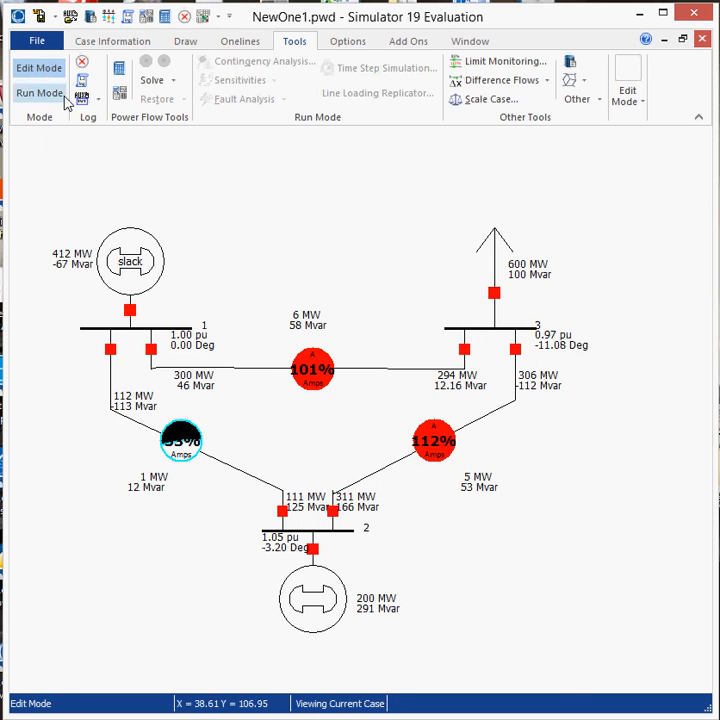
{"action": "left_click", "coordinate": [502, 258]}
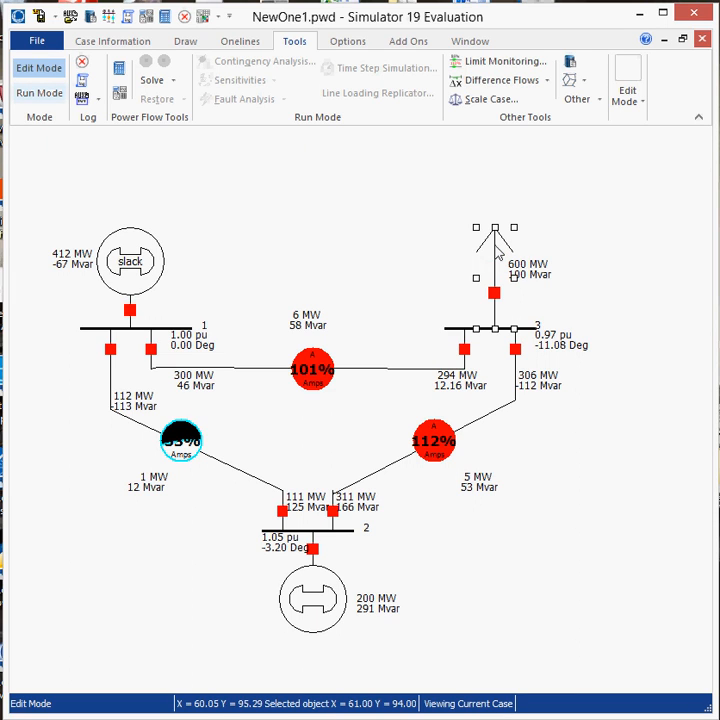
{"action": "double_click", "coordinate": [499, 251]}
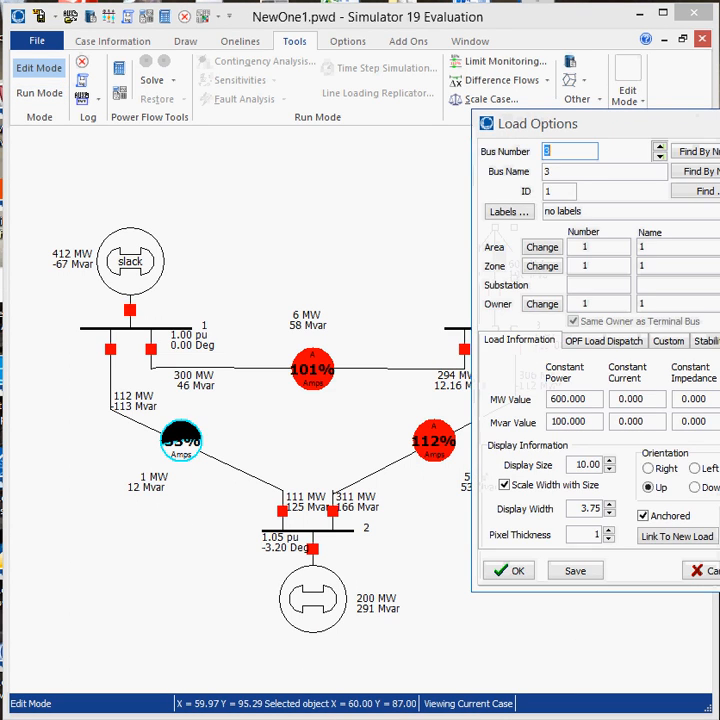
{"action": "left_click", "coordinate": [535, 272]}
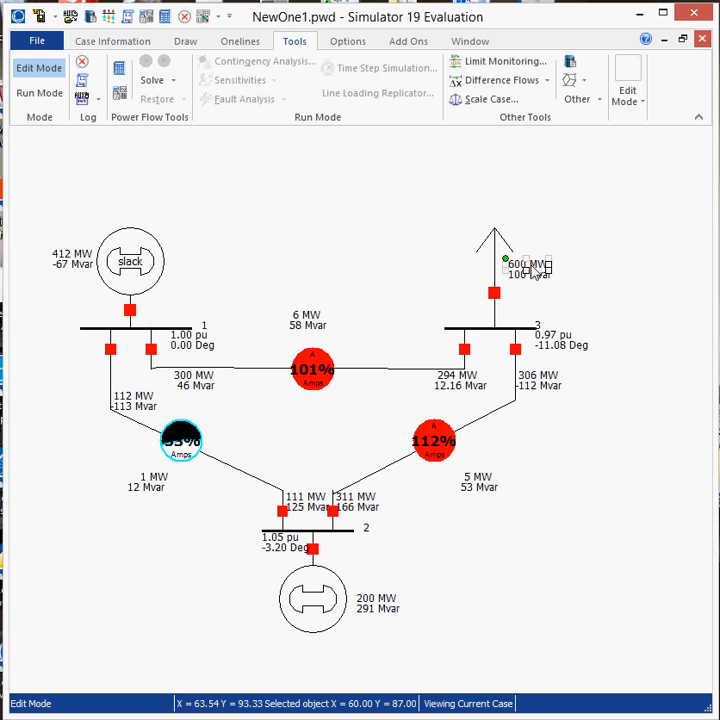
{"action": "double_click", "coordinate": [535, 270]}
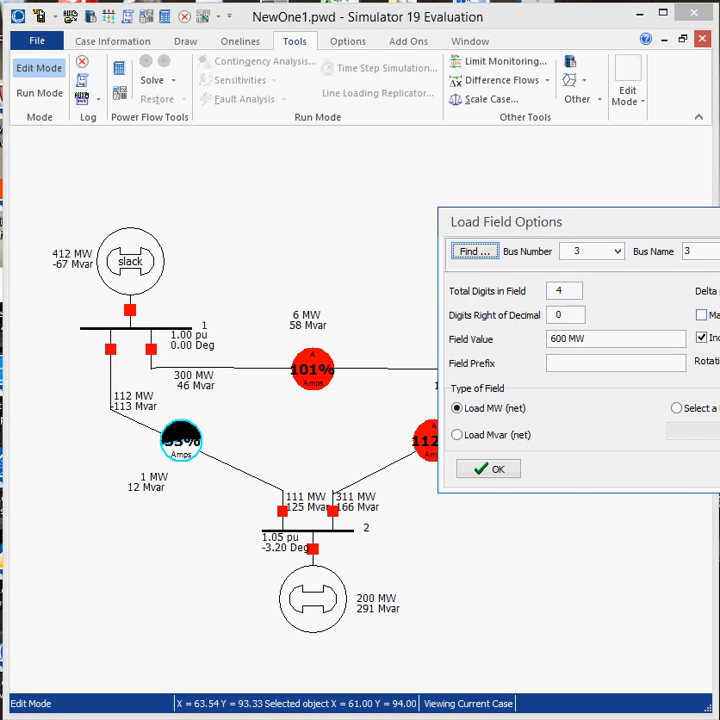
{"action": "left_click_drag", "start_coordinate": [600, 225], "coordinate": [474, 252]}
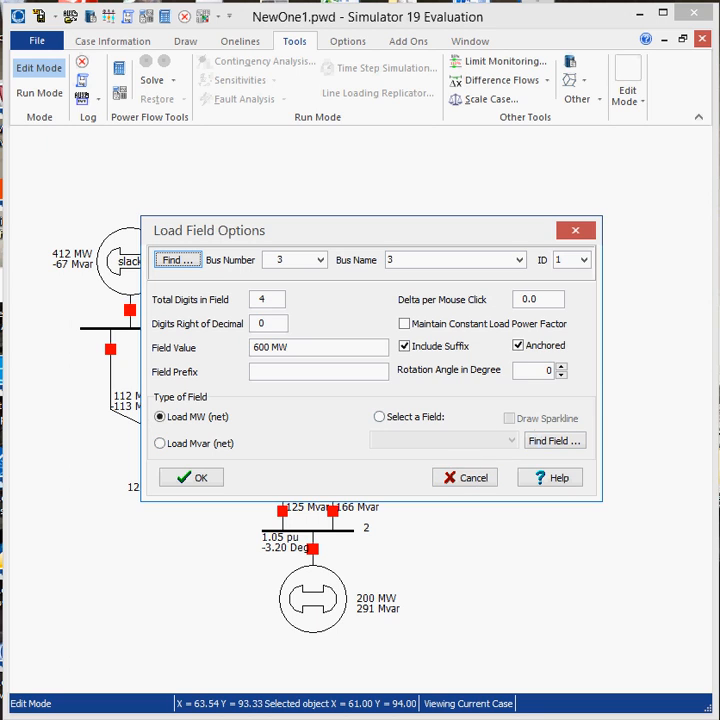
{"action": "key", "text": "Escape"}
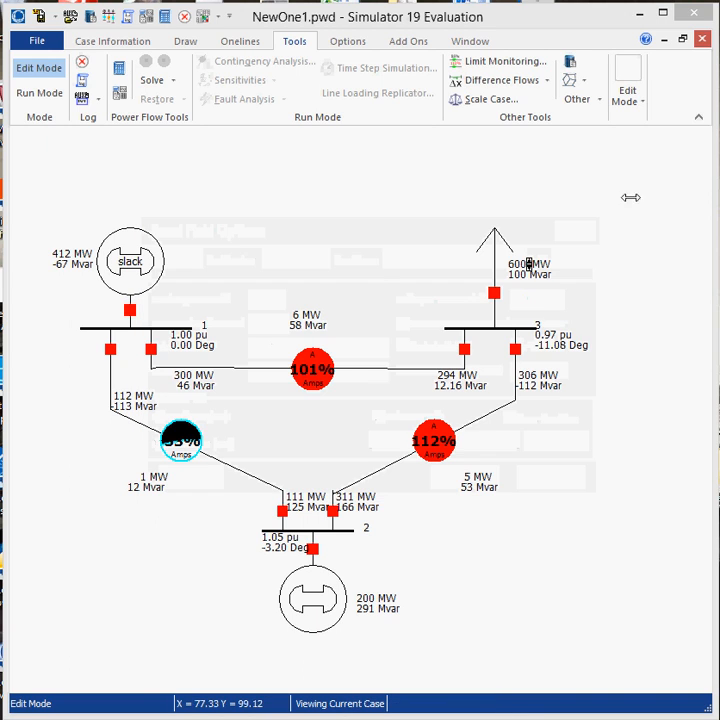
Review the Delta per Mouse Click setting in the bus 3 MW load field's options and accept the dialog
{"action": "left_click", "coordinate": [526, 264]}
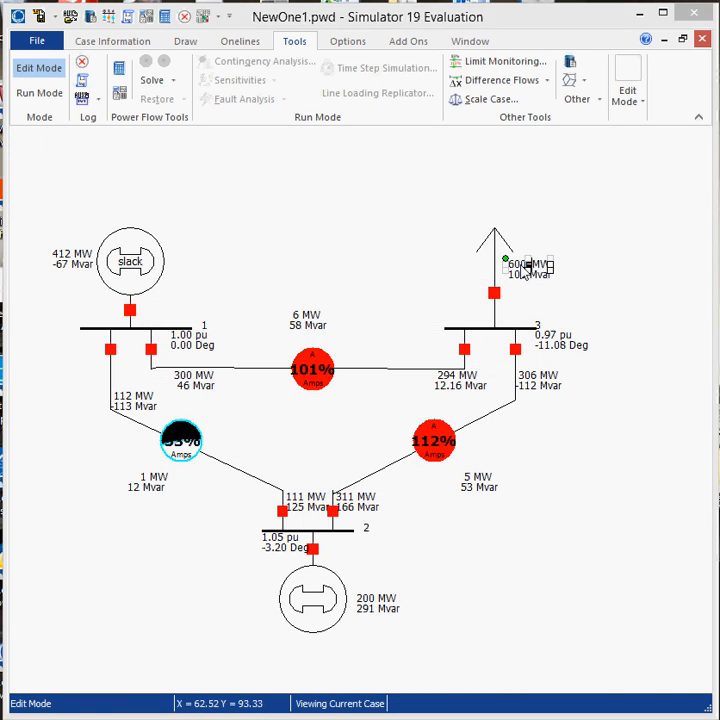
{"action": "double_click", "coordinate": [524, 269]}
{"action": "left_click_drag", "start_coordinate": [693, 237], "coordinate": [393, 335]}
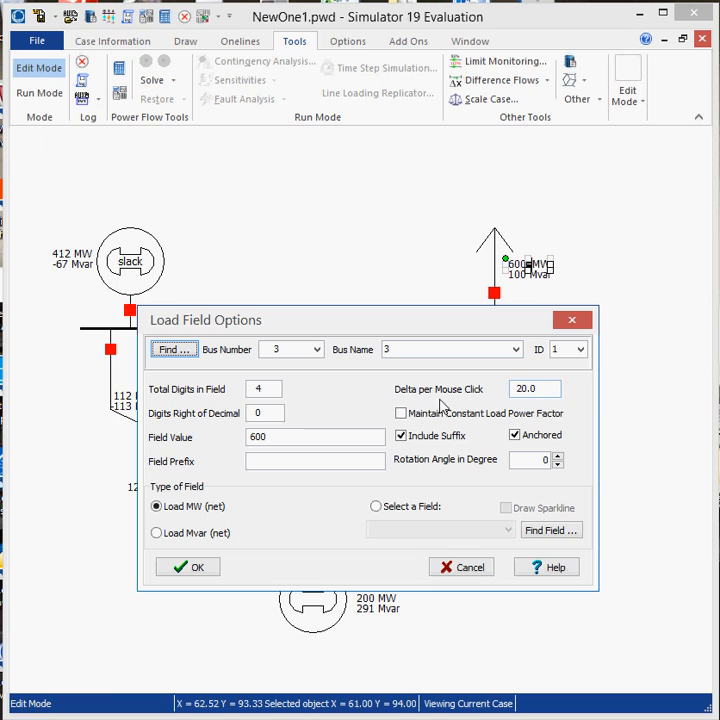
{"action": "double_click", "coordinate": [542, 390]}
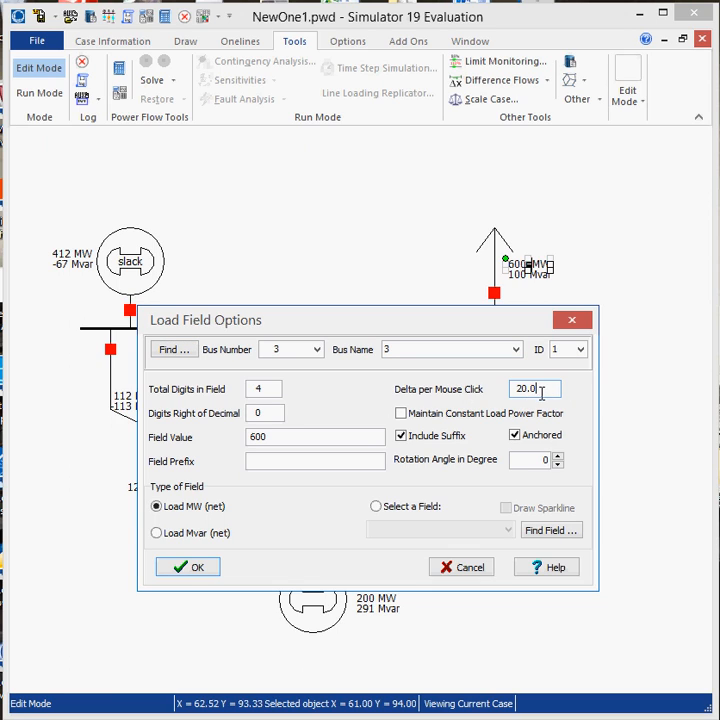
{"action": "left_click", "coordinate": [539, 388]}
{"action": "left_click", "coordinate": [199, 571]}
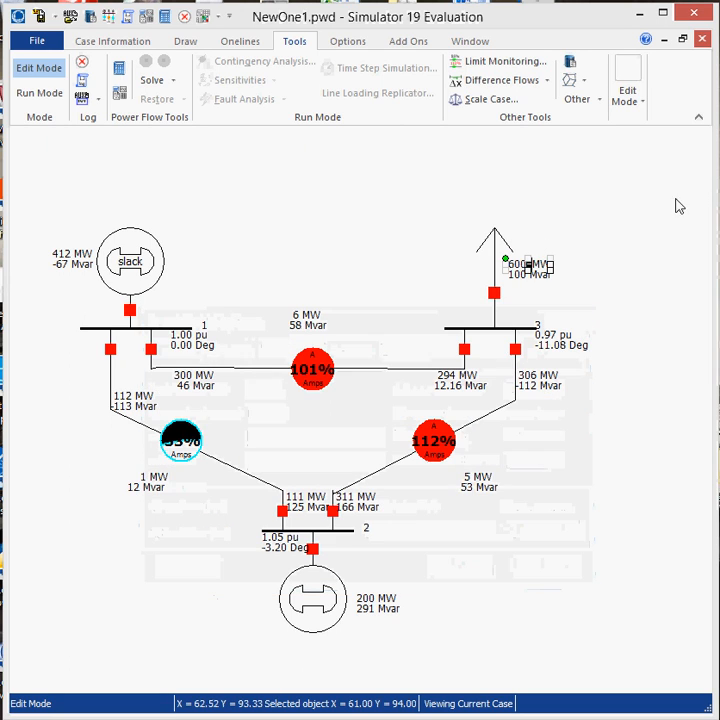
Return to Run Mode, raise the bus 3 load to 680 MW with its field's step arrows, and re-solve with the solution animation
{"action": "left_click", "coordinate": [36, 94]}
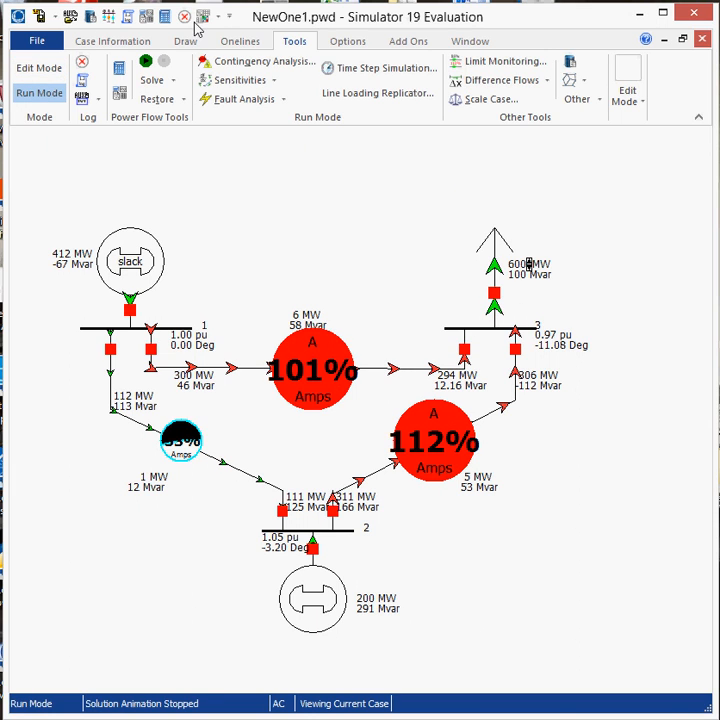
{"action": "left_click", "coordinate": [146, 62]}
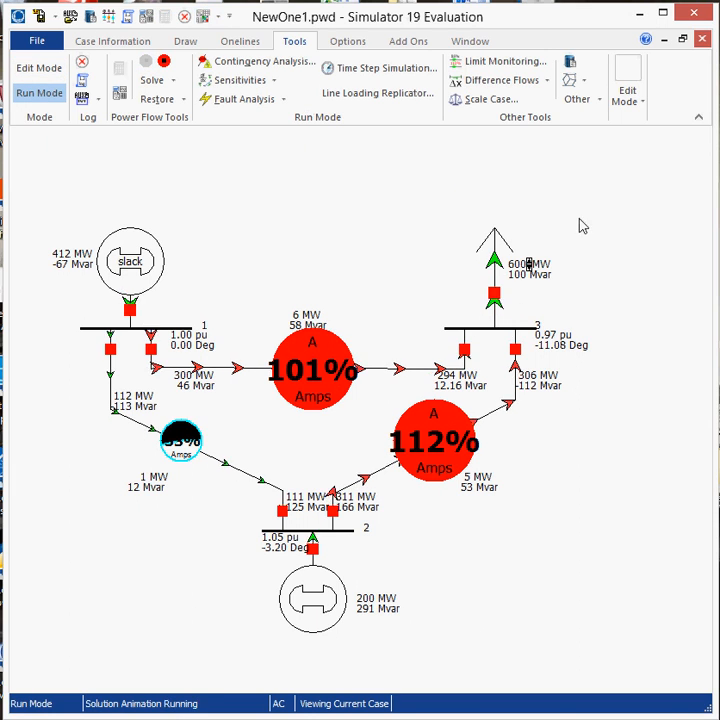
{"action": "left_click", "coordinate": [530, 266]}
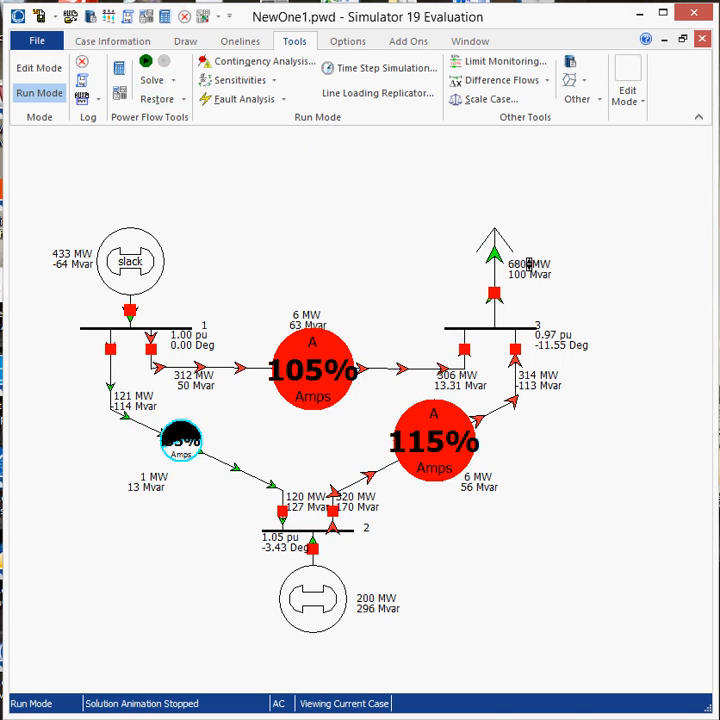
{"action": "left_click", "coordinate": [152, 75]}
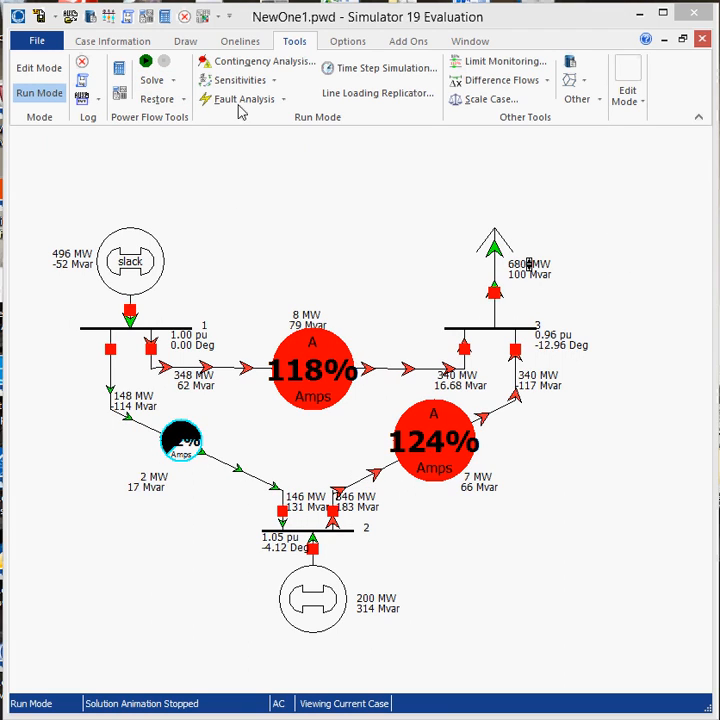
Turn off Do Only One Iteration in the power flow solution options
{"action": "left_click", "coordinate": [129, 97]}
{"action": "left_click_drag", "start_coordinate": [550, 110], "coordinate": [233, 99]}
{"action": "left_click", "coordinate": [233, 236]}
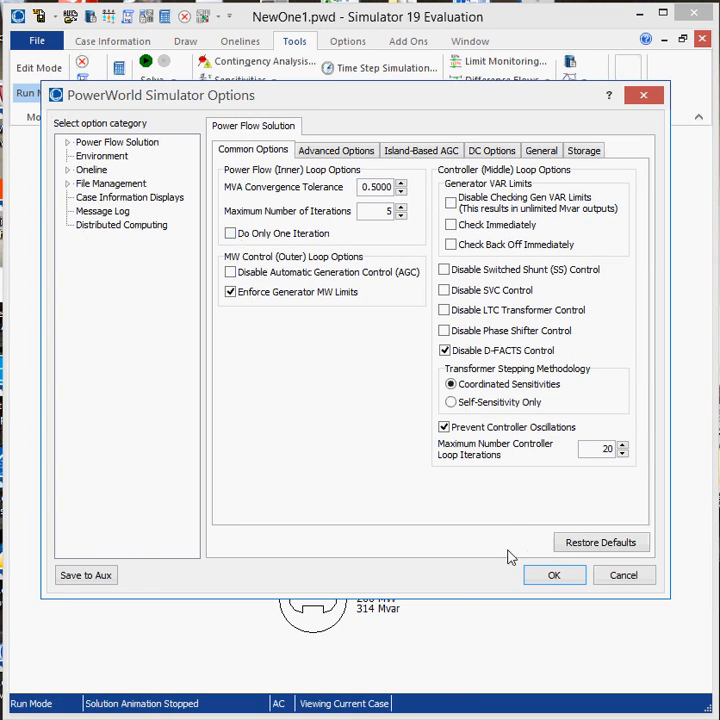
{"action": "left_click", "coordinate": [556, 584]}
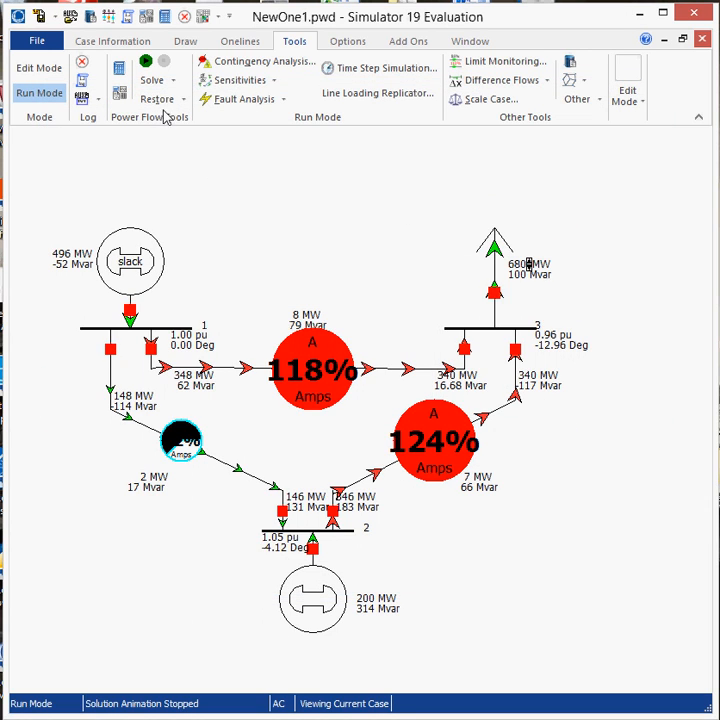
Run the solution animation and raise the bus 3 load in 20 MW steps to 920 MW
{"action": "left_click", "coordinate": [146, 61]}
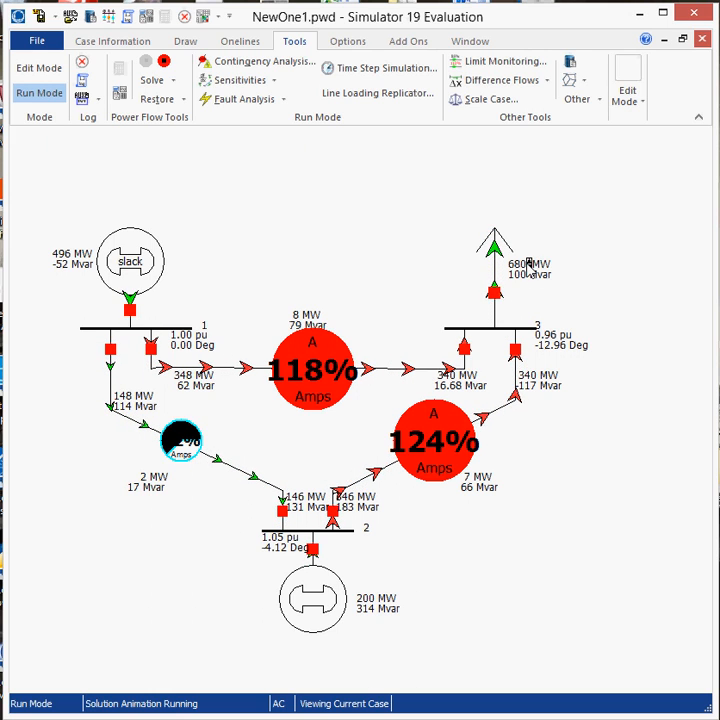
{"action": "left_click", "coordinate": [528, 263]}
{"action": "left_click", "coordinate": [528, 263]}
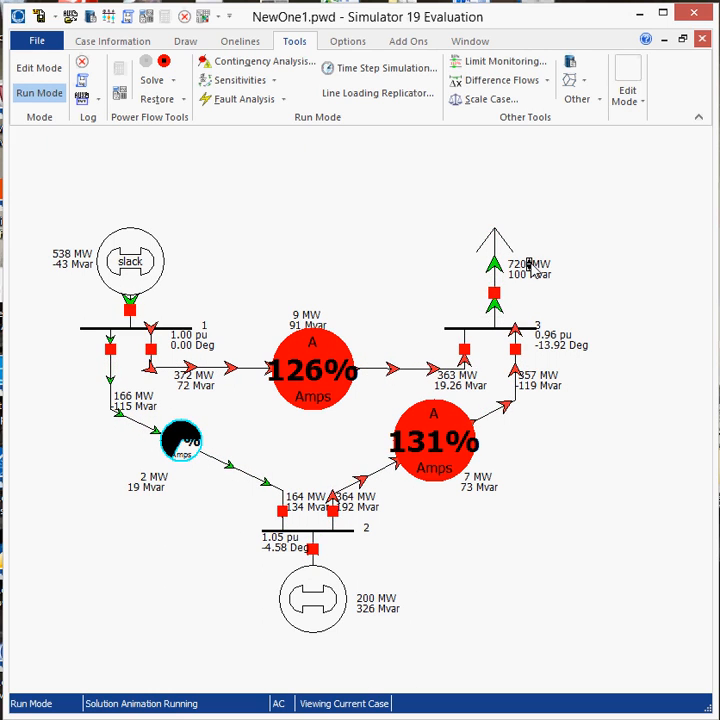
{"action": "left_click", "coordinate": [528, 263]}
{"action": "left_click", "coordinate": [528, 263]}
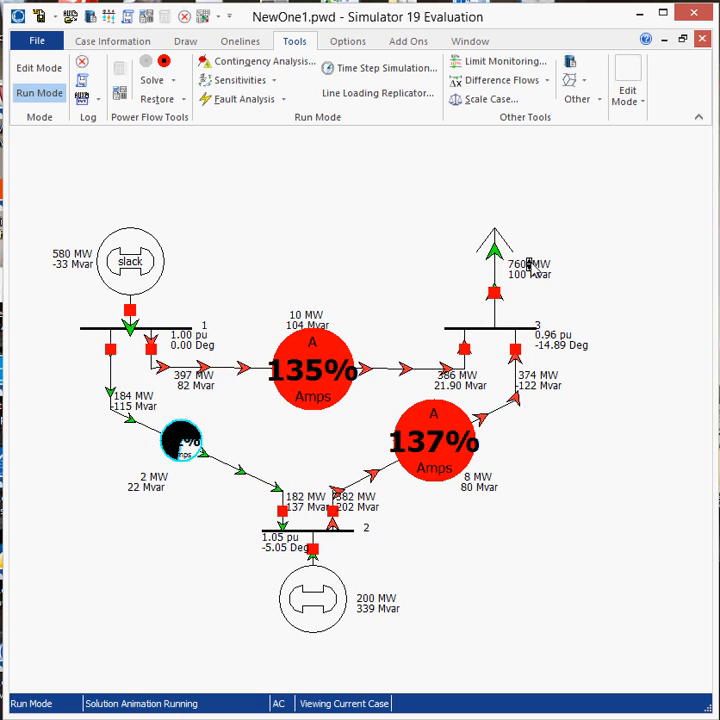
{"action": "left_click", "coordinate": [528, 263]}
{"action": "left_click", "coordinate": [528, 263]}
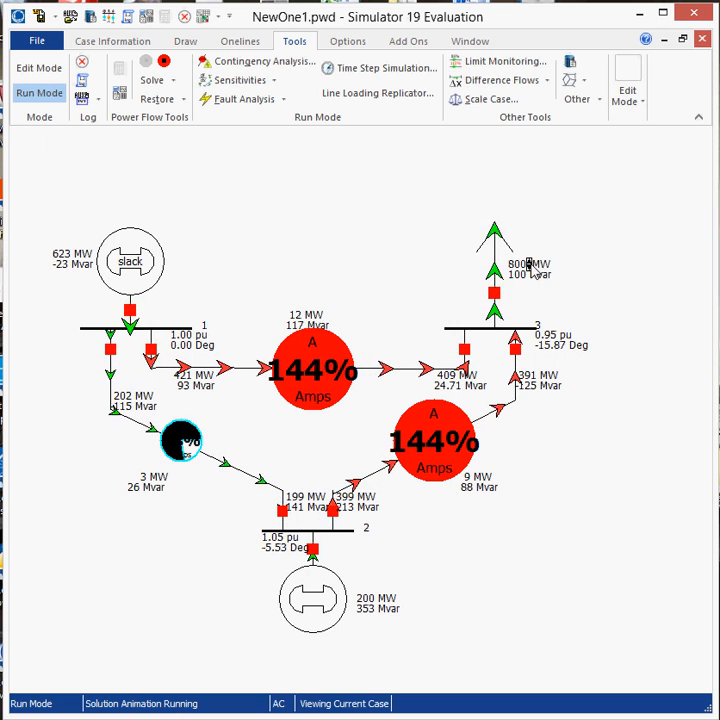
{"action": "left_click", "coordinate": [528, 263]}
{"action": "left_click", "coordinate": [528, 263]}
{"action": "left_click", "coordinate": [528, 263]}
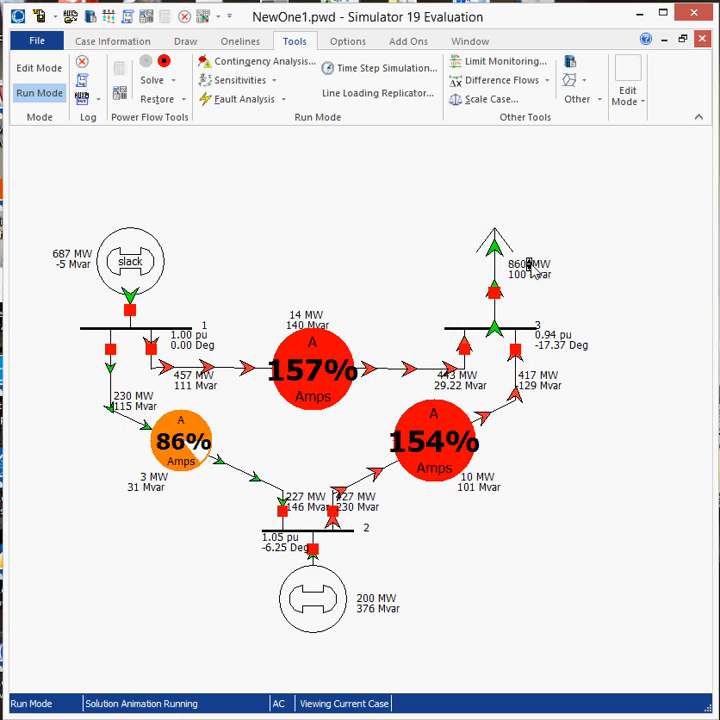
{"action": "left_click", "coordinate": [528, 263]}
{"action": "left_click", "coordinate": [528, 263]}
{"action": "left_click", "coordinate": [528, 263]}
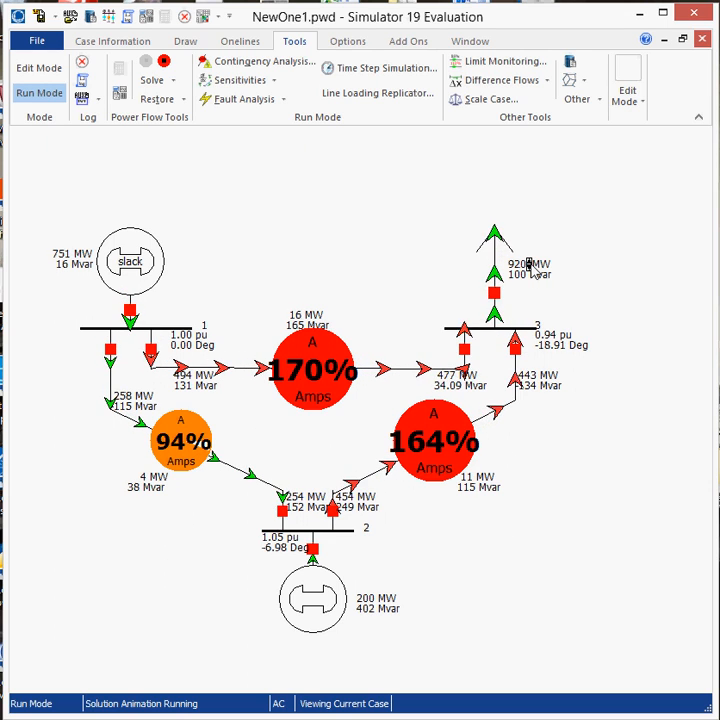
Lower the bus 3 load in 20 MW steps to 840 MW while the animation runs
{"action": "left_click", "coordinate": [528, 266]}
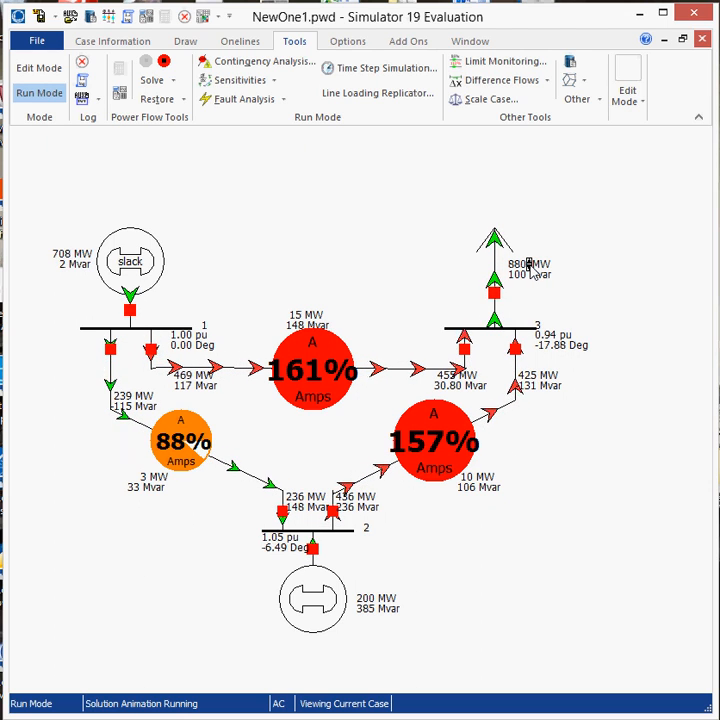
{"action": "left_click", "coordinate": [528, 266]}
{"action": "left_click", "coordinate": [528, 266]}
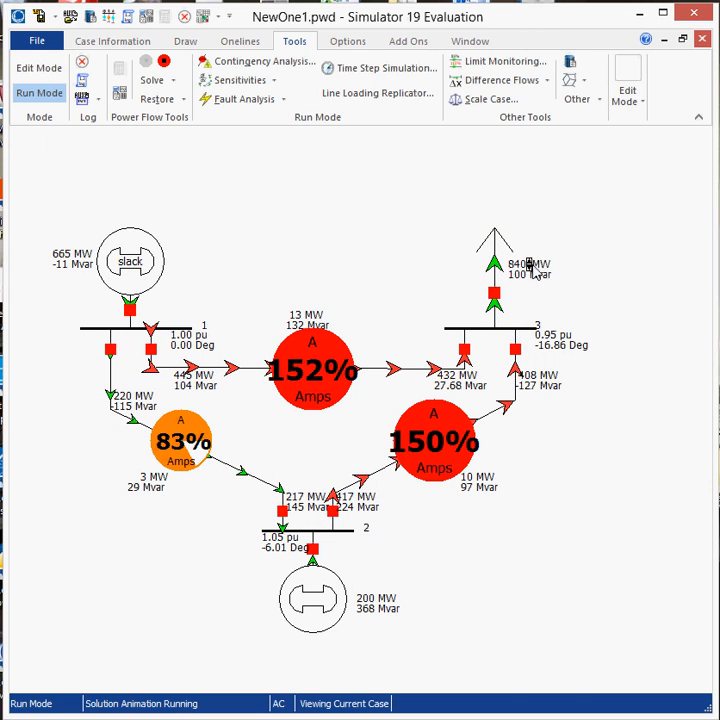
Raise the bus 3 load in 20 MW steps to 1220 MW with the animation running
{"action": "scroll", "coordinate": [535, 268], "scroll_direction": "up", "scroll_amount": 2}
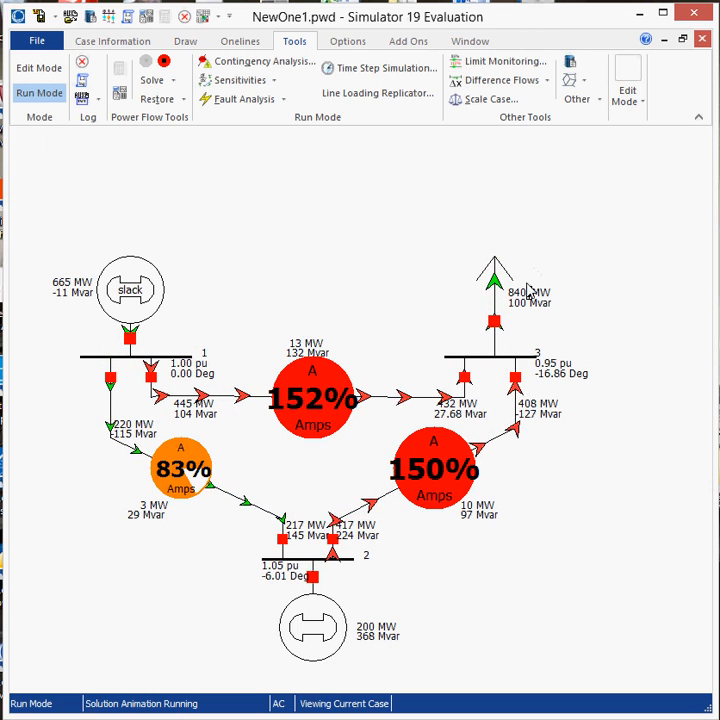
{"action": "left_click", "coordinate": [529, 291]}
{"action": "left_click", "coordinate": [529, 291]}
{"action": "left_click", "coordinate": [529, 291]}
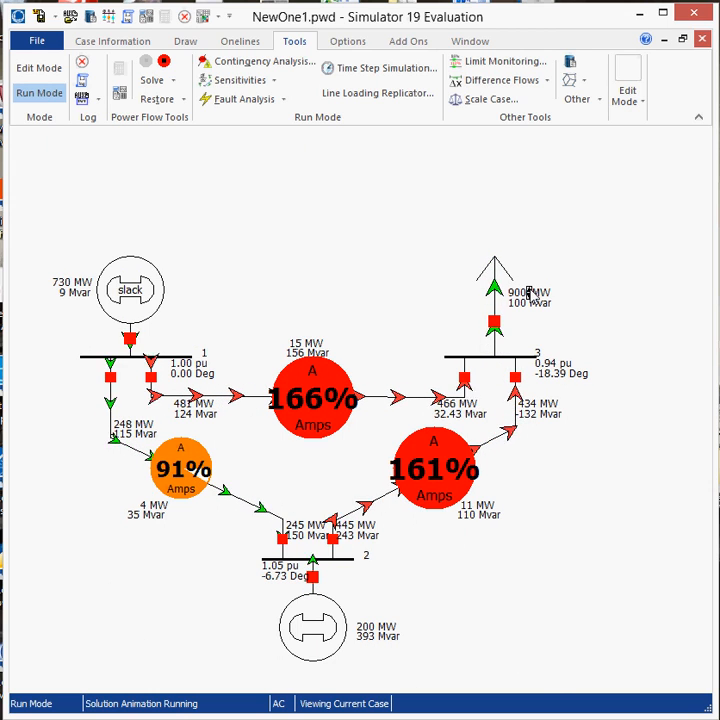
{"action": "left_click", "coordinate": [529, 291]}
{"action": "left_click", "coordinate": [529, 291]}
{"action": "left_click", "coordinate": [529, 291]}
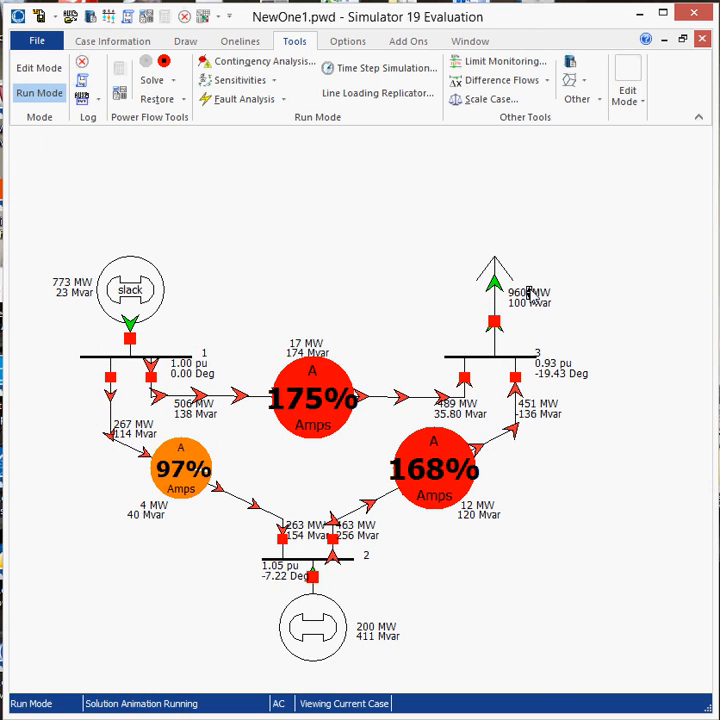
{"action": "left_click", "coordinate": [529, 291]}
{"action": "left_click", "coordinate": [529, 291]}
{"action": "left_click", "coordinate": [529, 291]}
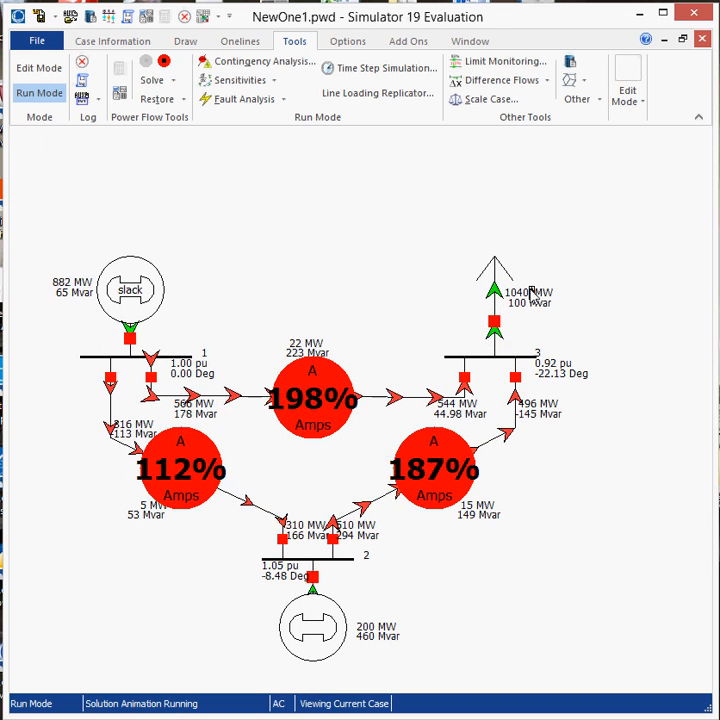
{"action": "left_click", "coordinate": [529, 291]}
{"action": "left_click", "coordinate": [529, 291]}
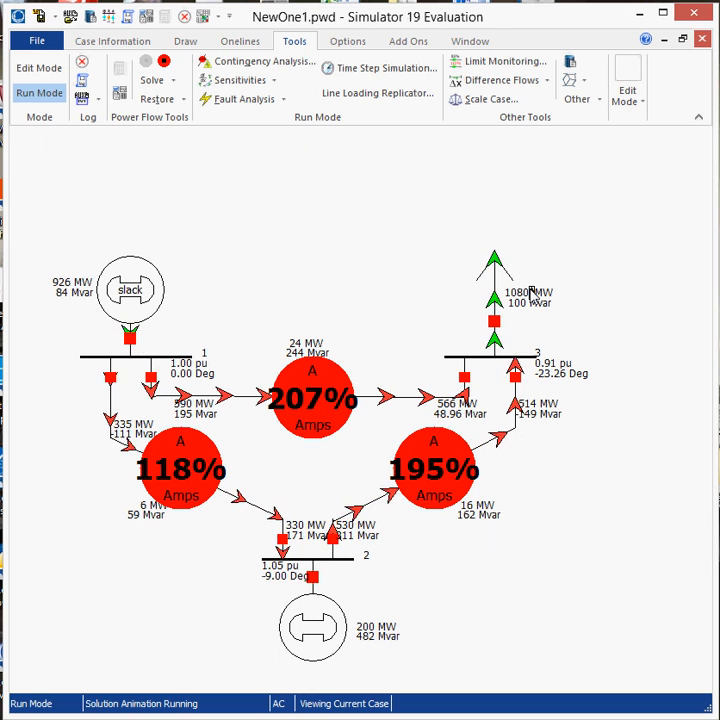
{"action": "left_click", "coordinate": [529, 291]}
{"action": "left_click", "coordinate": [529, 291]}
{"action": "left_click", "coordinate": [529, 291]}
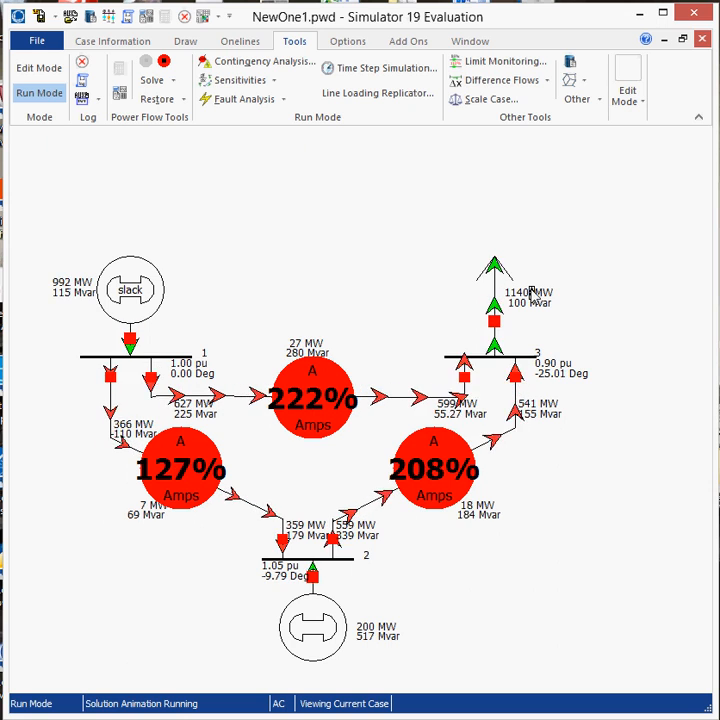
{"action": "left_click", "coordinate": [529, 291]}
{"action": "left_click", "coordinate": [529, 291]}
{"action": "left_click", "coordinate": [529, 291]}
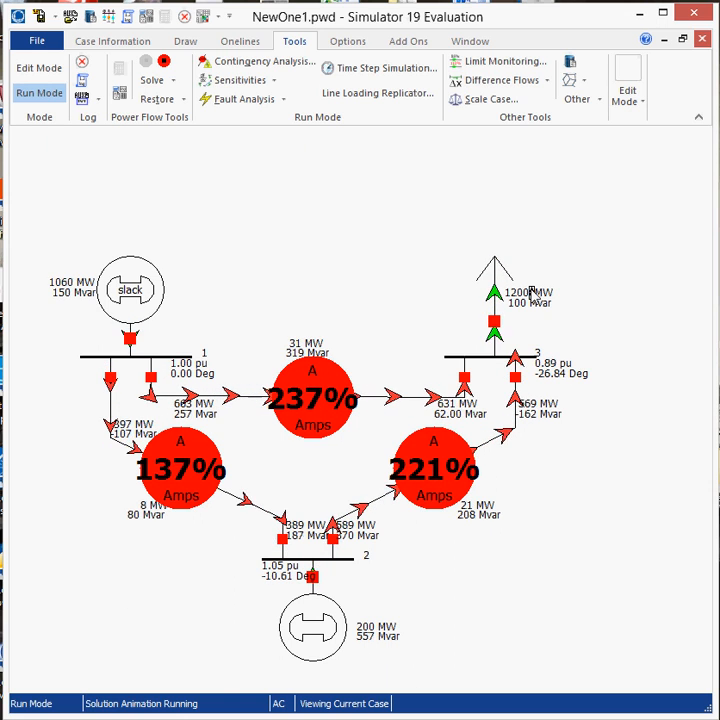
{"action": "left_click", "coordinate": [529, 291]}
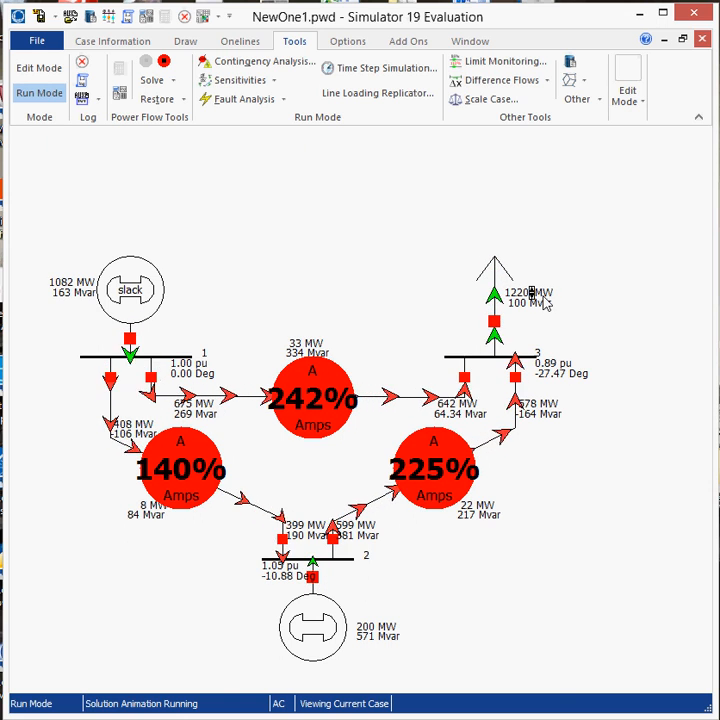
Raise the bus 3 load in 20 MW steps to 1500 MW while the solution animation runs
{"action": "scroll", "coordinate": [548, 304], "scroll_direction": "up", "scroll_amount": 1}
{"action": "scroll", "coordinate": [545, 304], "scroll_direction": "down", "scroll_amount": 3}
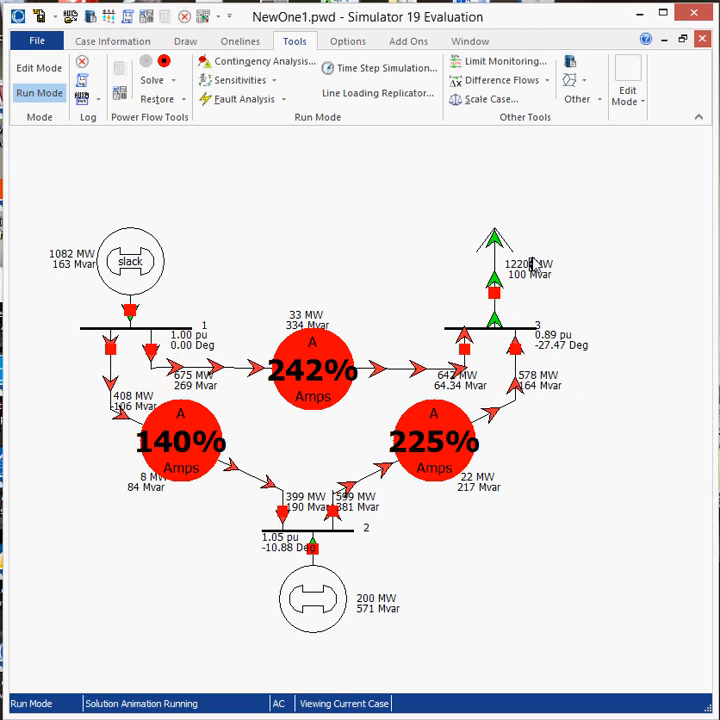
{"action": "left_click", "coordinate": [532, 265]}
{"action": "left_click", "coordinate": [532, 265]}
{"action": "left_click", "coordinate": [532, 265]}
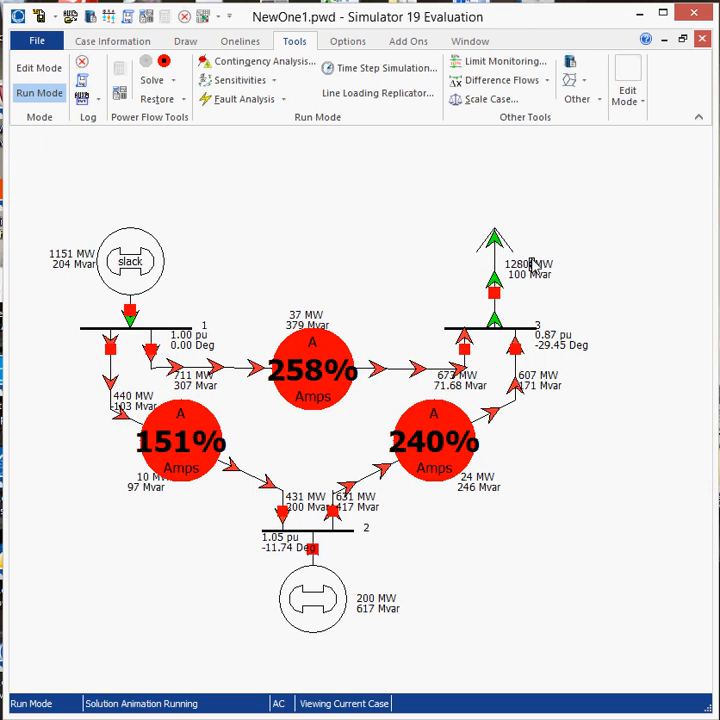
{"action": "left_click", "coordinate": [532, 265]}
{"action": "left_click", "coordinate": [532, 265]}
{"action": "left_click", "coordinate": [532, 265]}
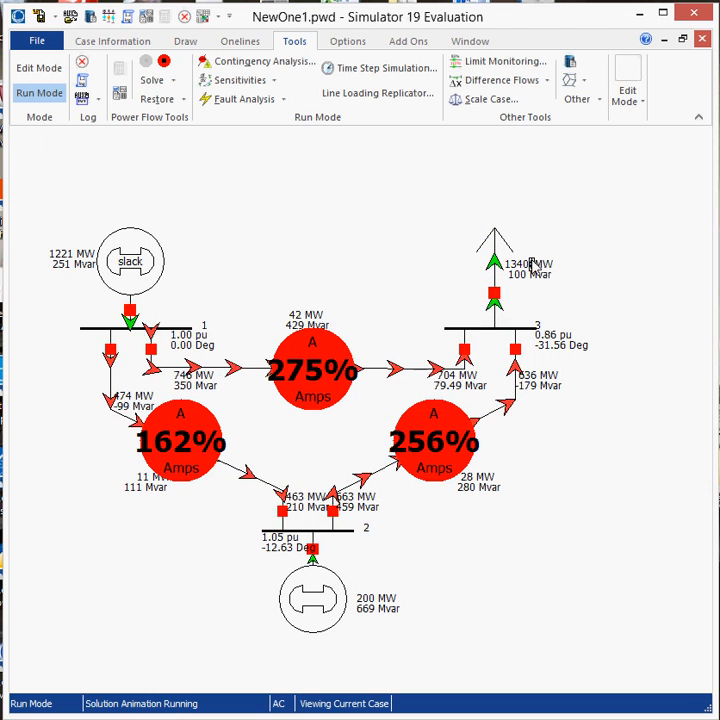
{"action": "left_click", "coordinate": [532, 265]}
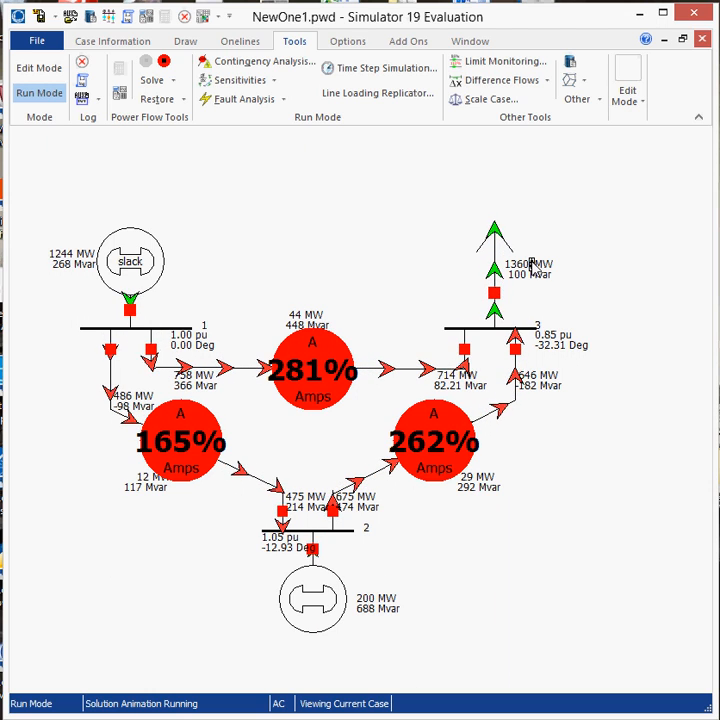
{"action": "left_click", "coordinate": [532, 265]}
{"action": "left_click", "coordinate": [532, 265]}
{"action": "left_click", "coordinate": [532, 265]}
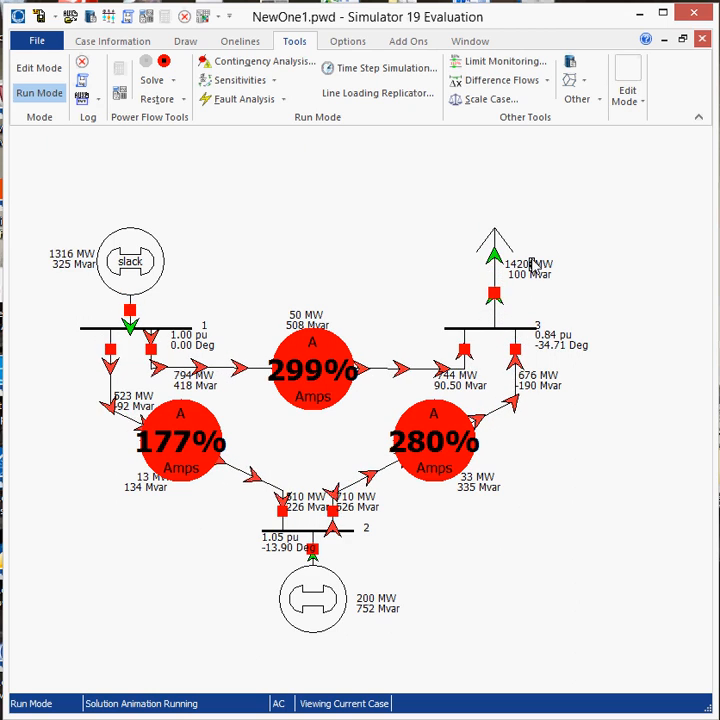
{"action": "left_click", "coordinate": [532, 265]}
{"action": "left_click", "coordinate": [532, 265]}
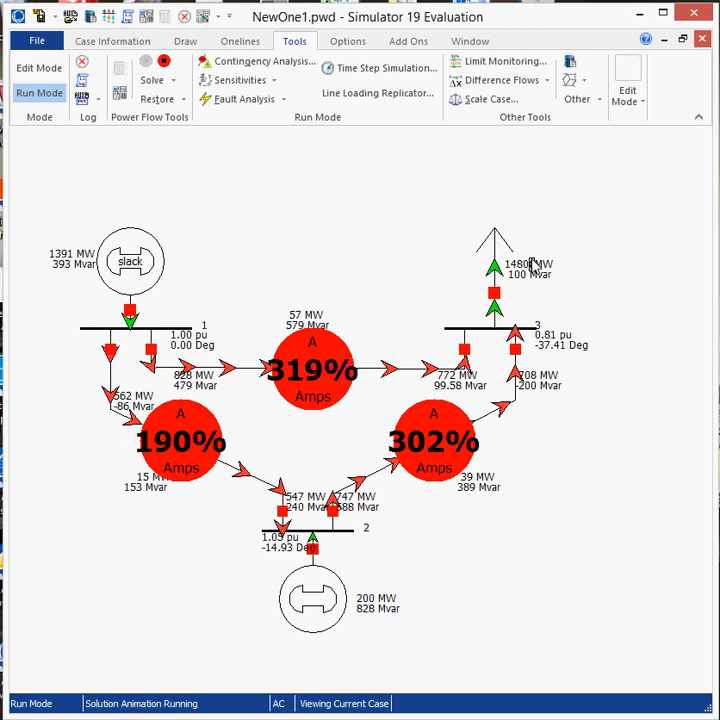
{"action": "left_click", "coordinate": [532, 265]}
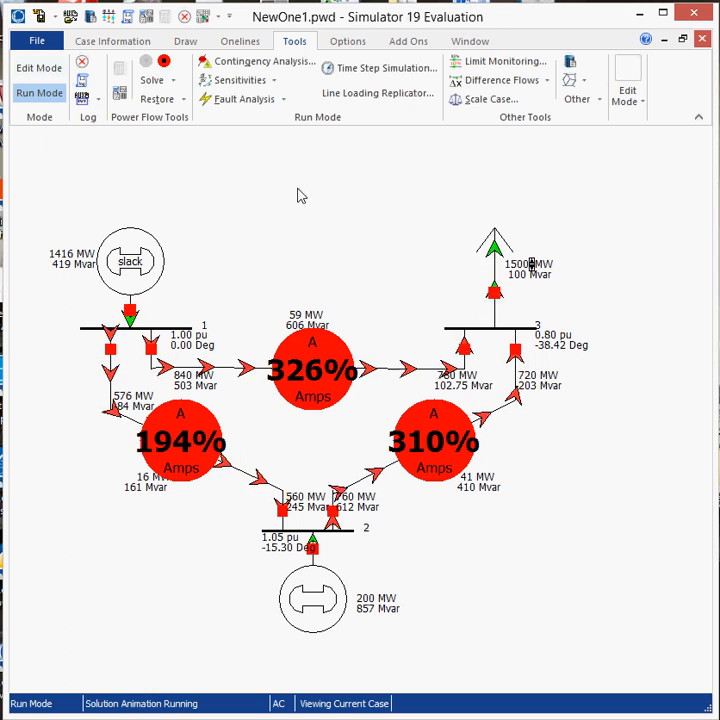
Switch to Edit Mode and set the bus 3 load MW field value to 3000
{"action": "left_click", "coordinate": [50, 70]}
{"action": "left_click", "coordinate": [532, 265]}
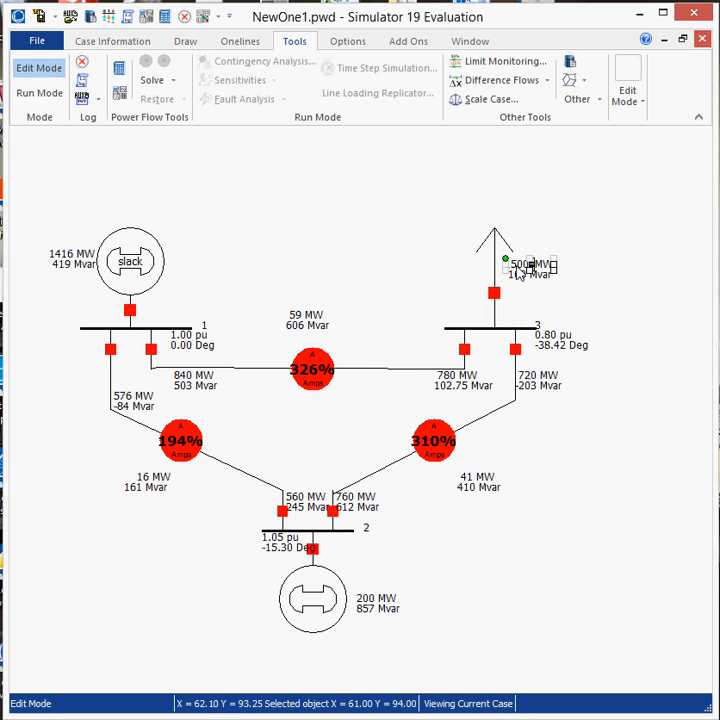
{"action": "double_click", "coordinate": [540, 263]}
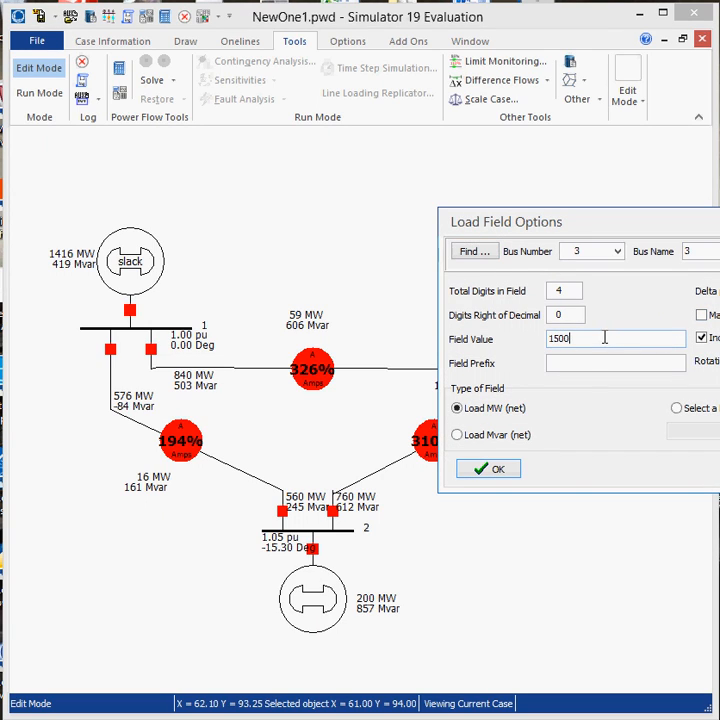
{"action": "double_click", "coordinate": [560, 338]}
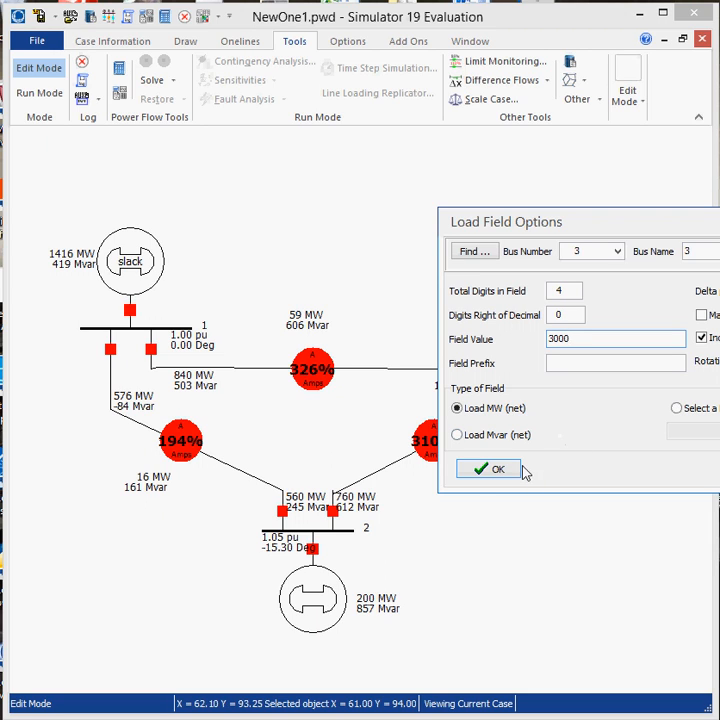
{"action": "left_click", "coordinate": [490, 474]}
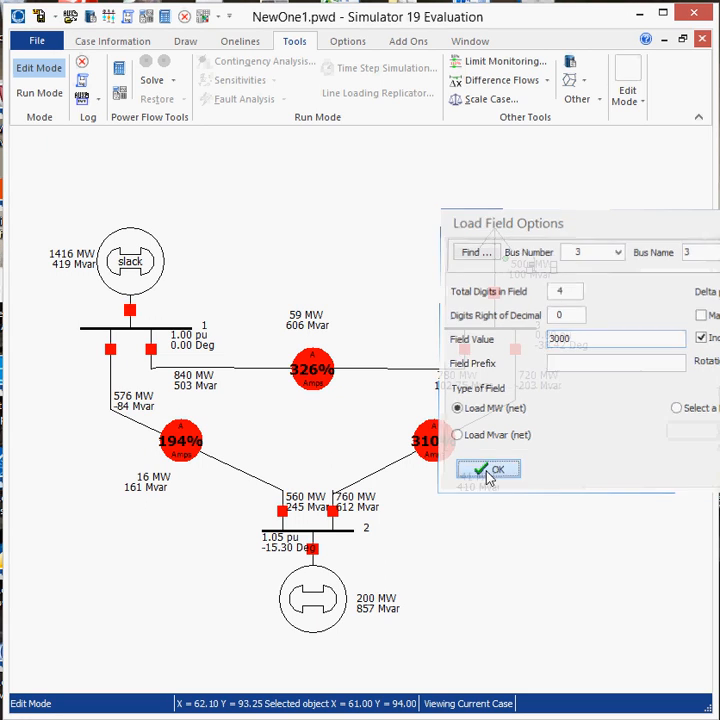
Return to Run Mode, start the solution animation with the 3000 MW load, and dismiss the simulator message
{"action": "left_click", "coordinate": [45, 92]}
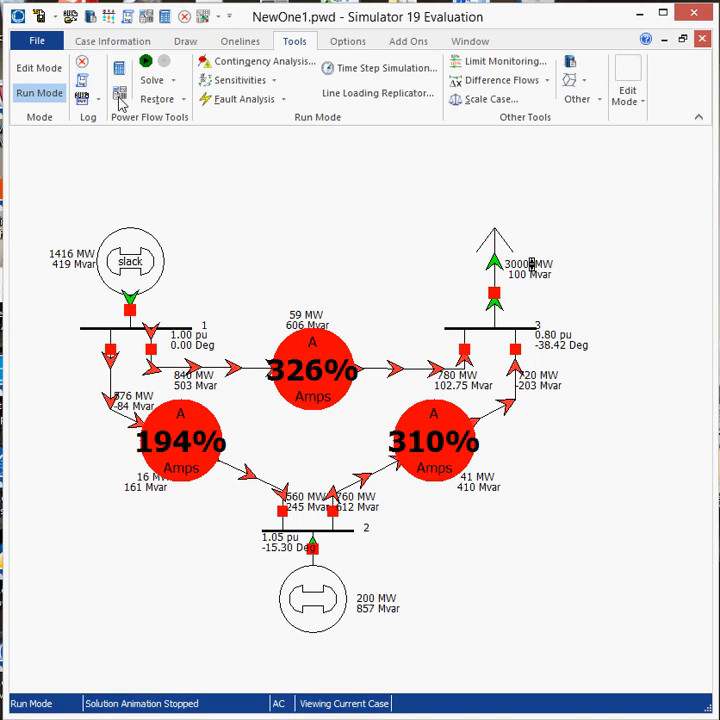
{"action": "left_click", "coordinate": [146, 61]}
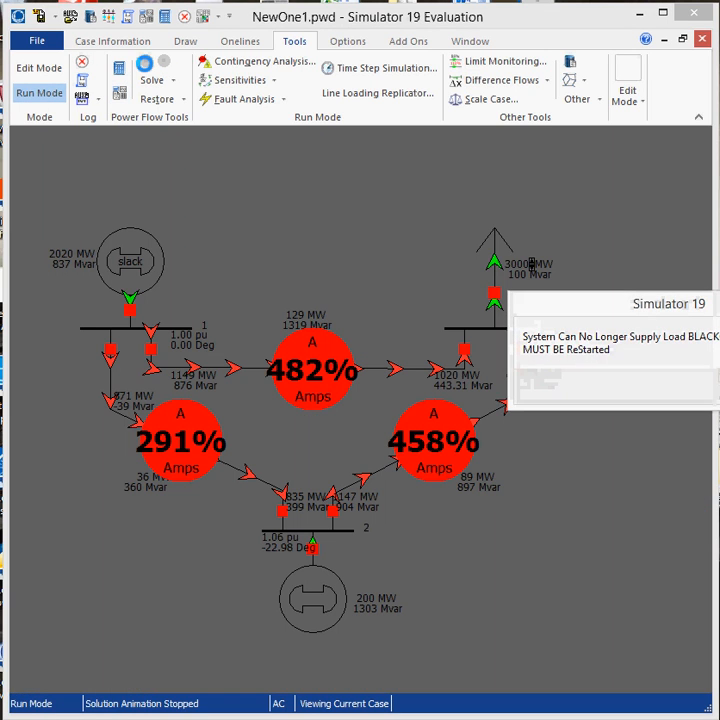
{"action": "left_click_drag", "start_coordinate": [607, 315], "coordinate": [213, 335]}
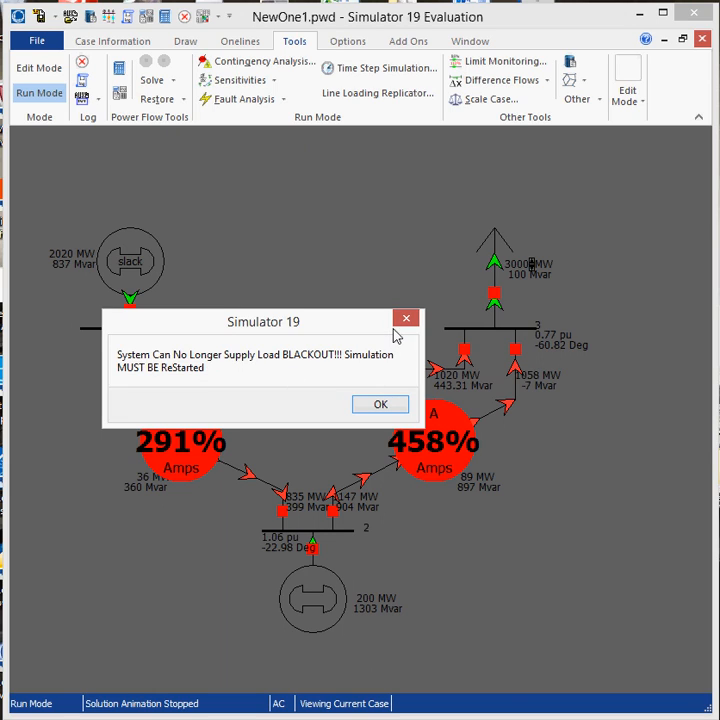
{"action": "left_click", "coordinate": [405, 320]}
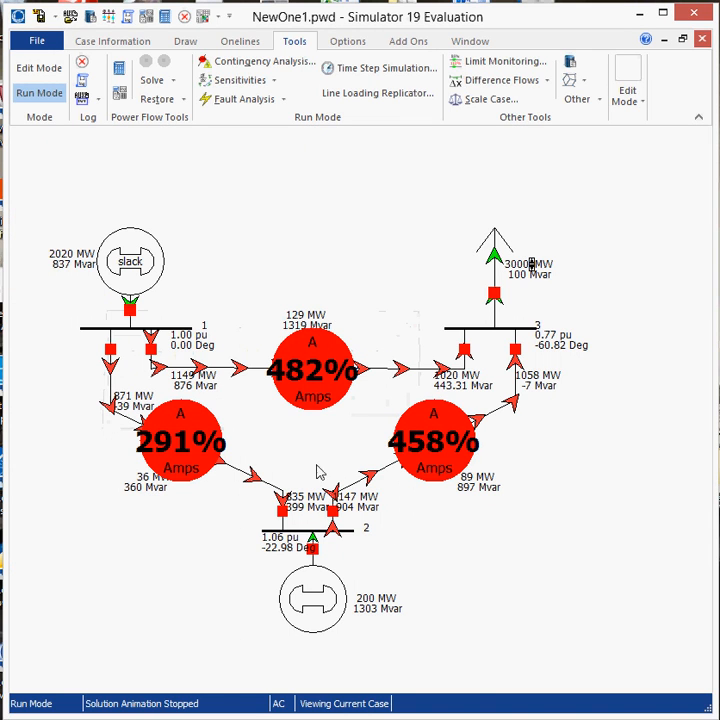